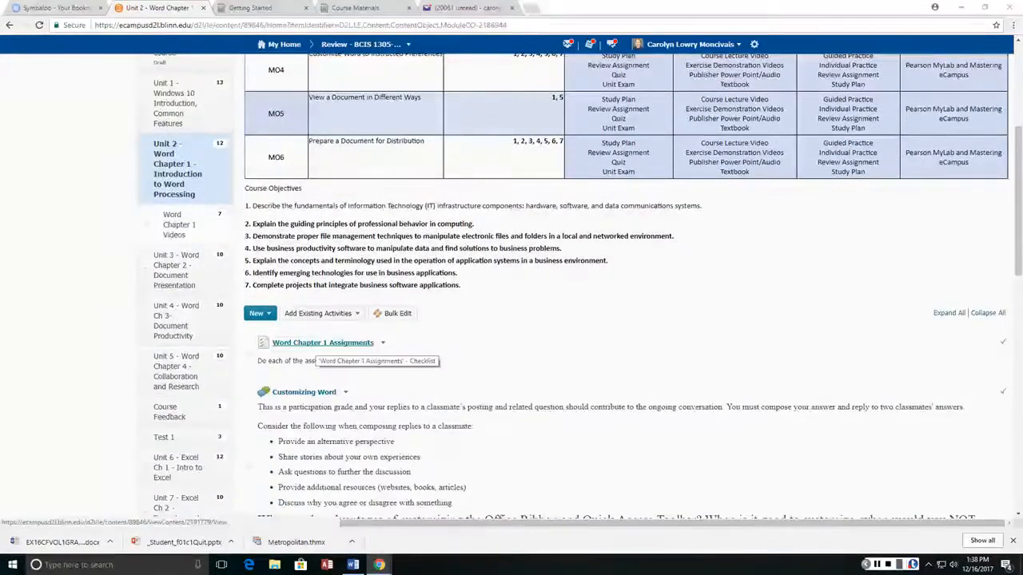
# - Open the W1-Guided Project from the Word Chapter 1 Assignments checklist in the course unit
pyautogui.click(313, 344)
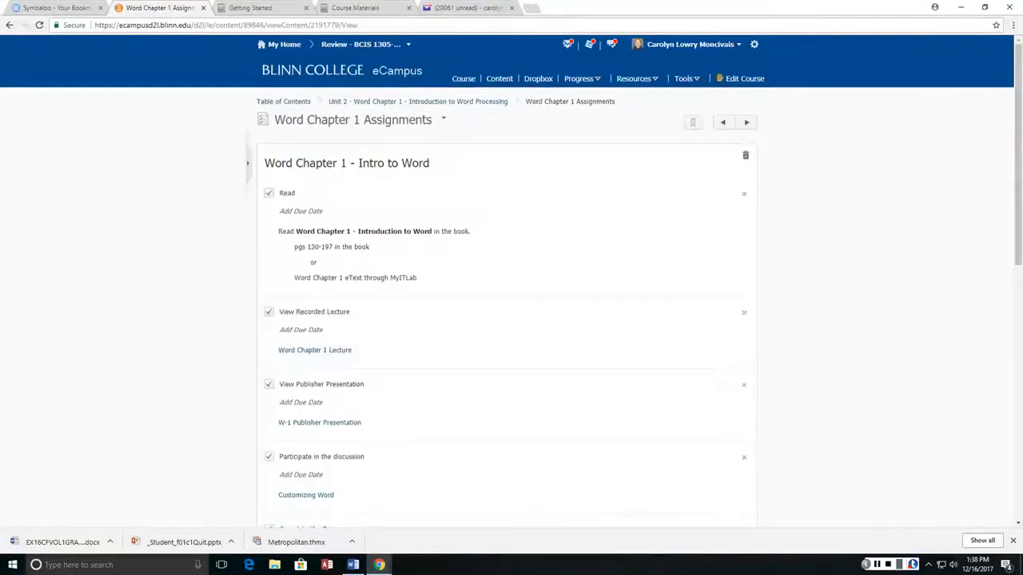
pyautogui.scroll(-3, 512, 320)
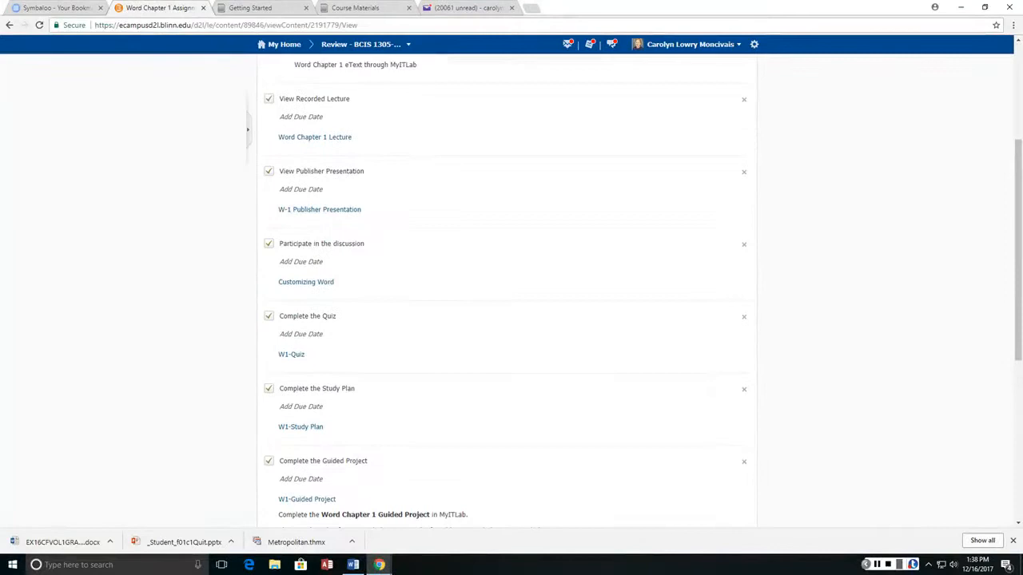
pyautogui.scroll(-2, 511, 304)
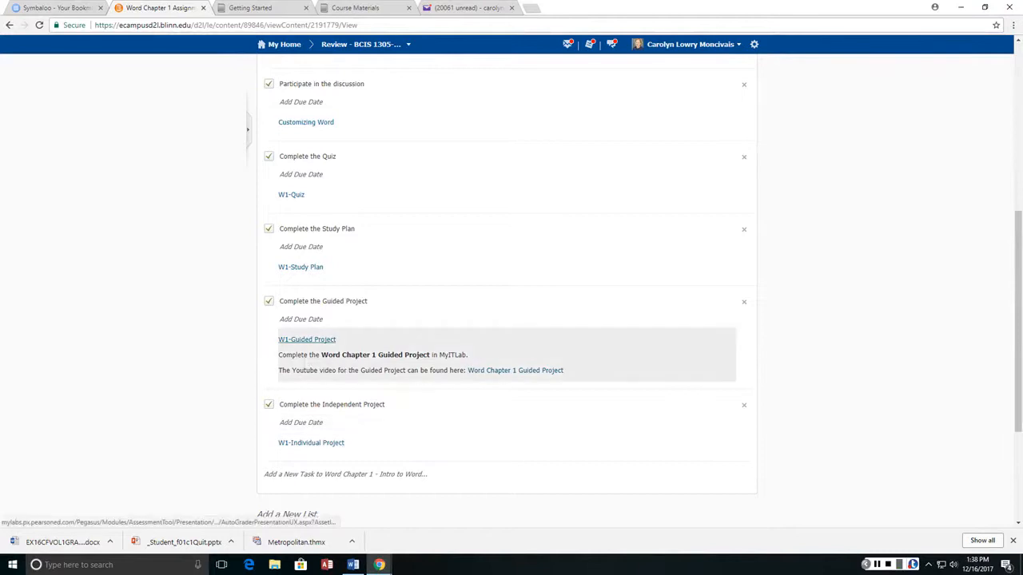
pyautogui.click(307, 340)
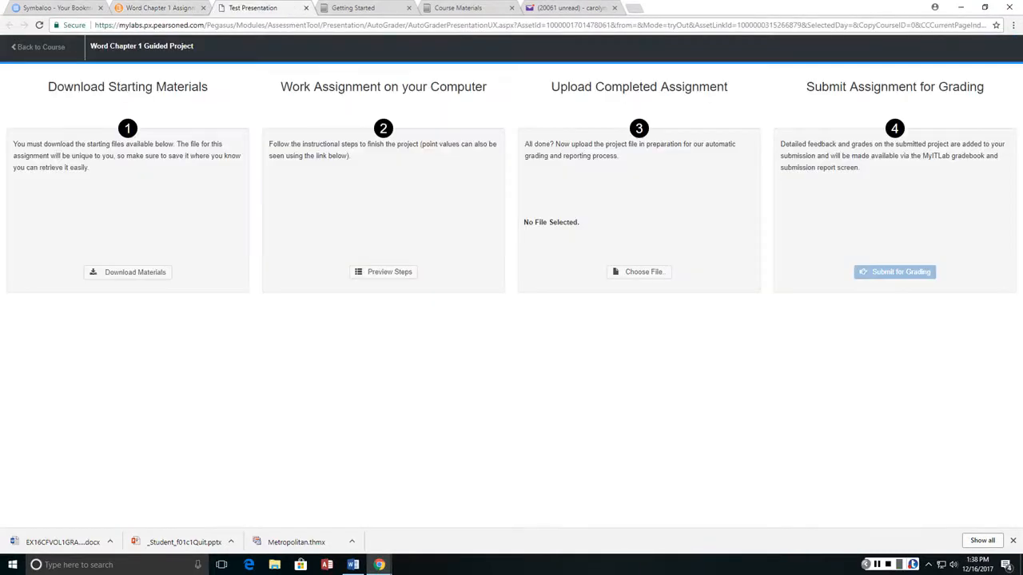
# - Download all the starting materials for the Word Chapter 1 Guided Project and close the download dialog
pyautogui.click(128, 272)
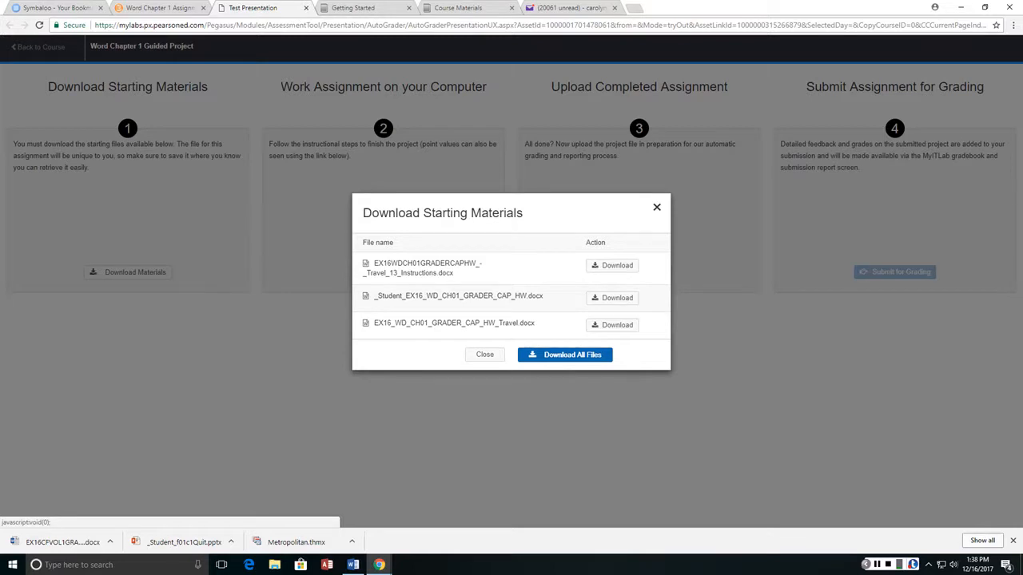
pyautogui.click(565, 354)
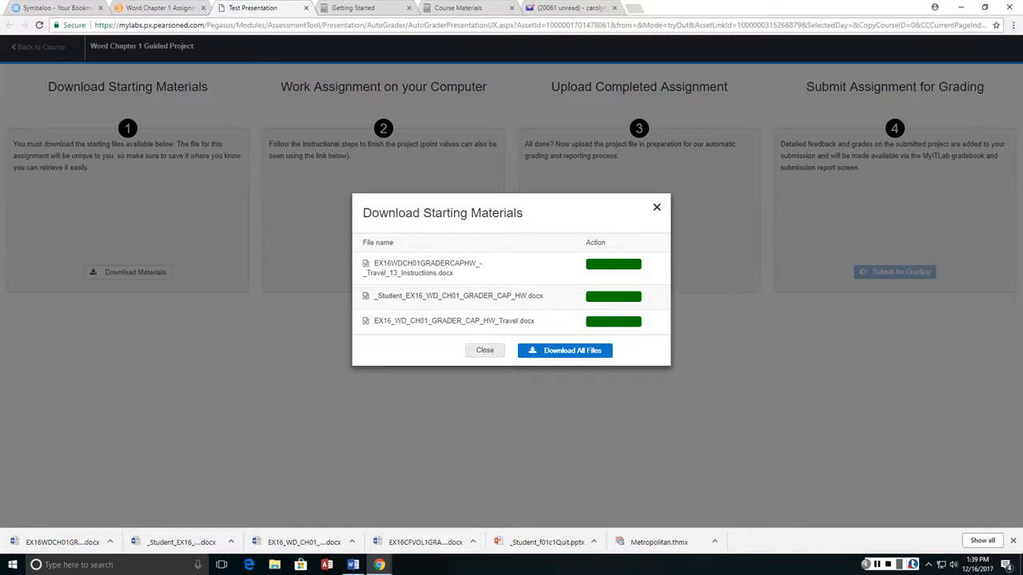
pyautogui.click(484, 350)
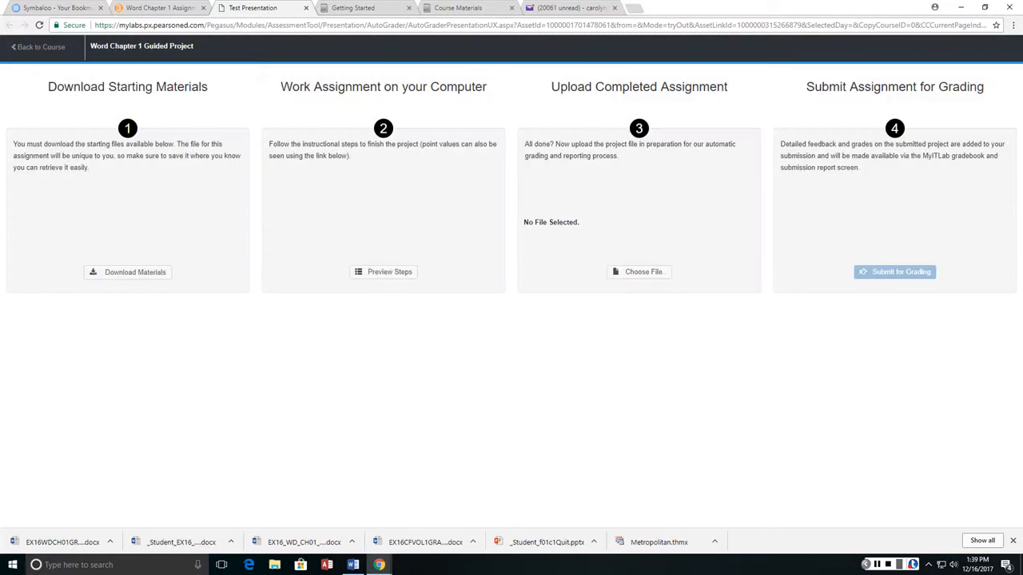
# - Open the downloaded Travel_13_Instructions document and the _Student_EX16_WD_CH01_GRADER_CAP_HW starter file in Word
pyautogui.click(62, 541)
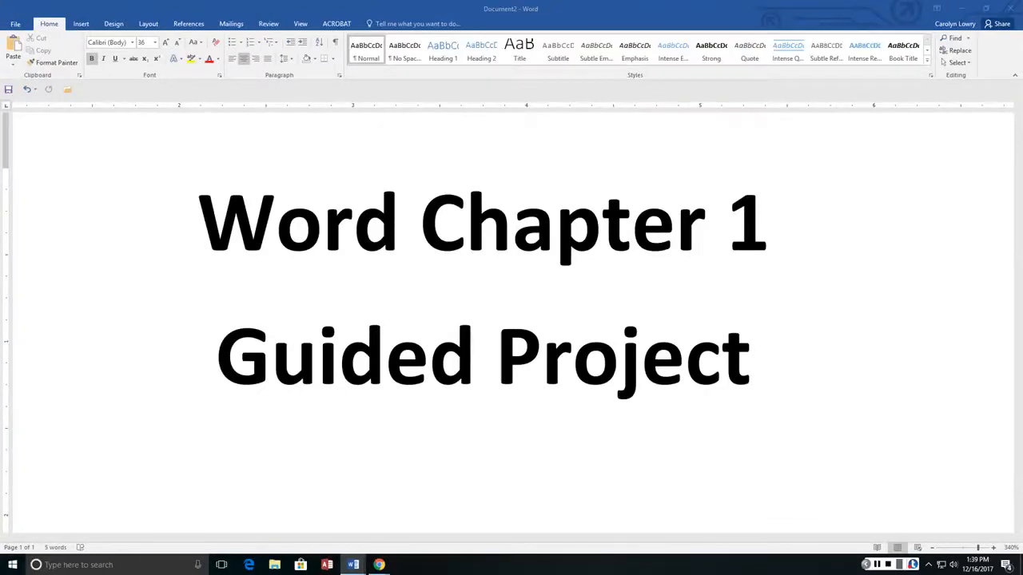
pyautogui.click(353, 565)
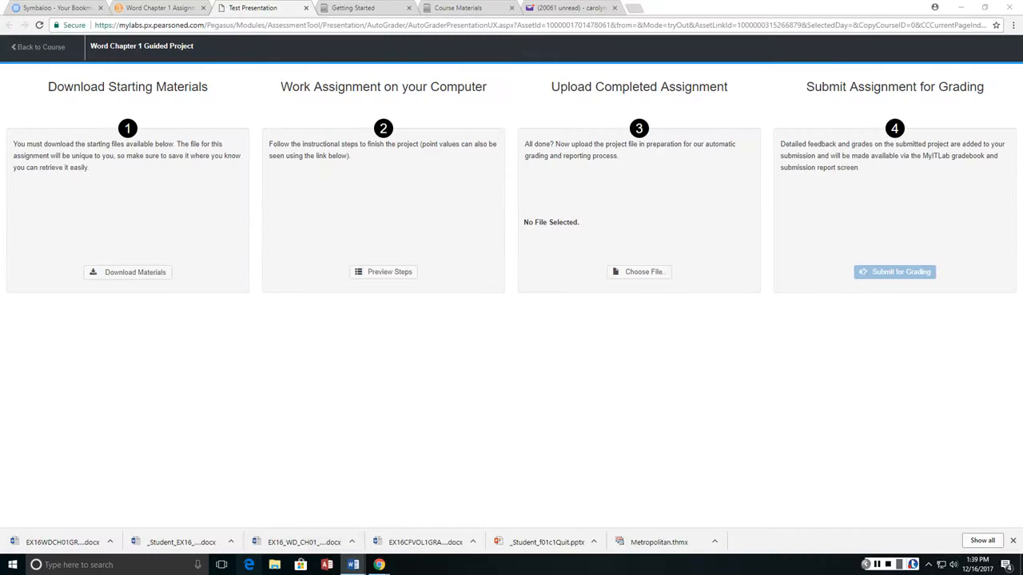
pyautogui.click(181, 542)
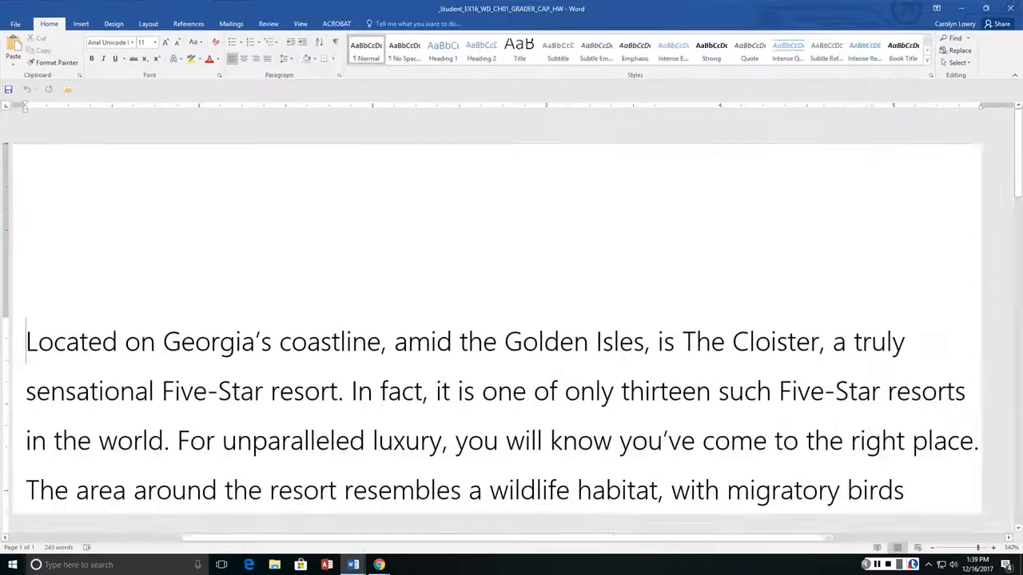
pyautogui.click(905, 31)
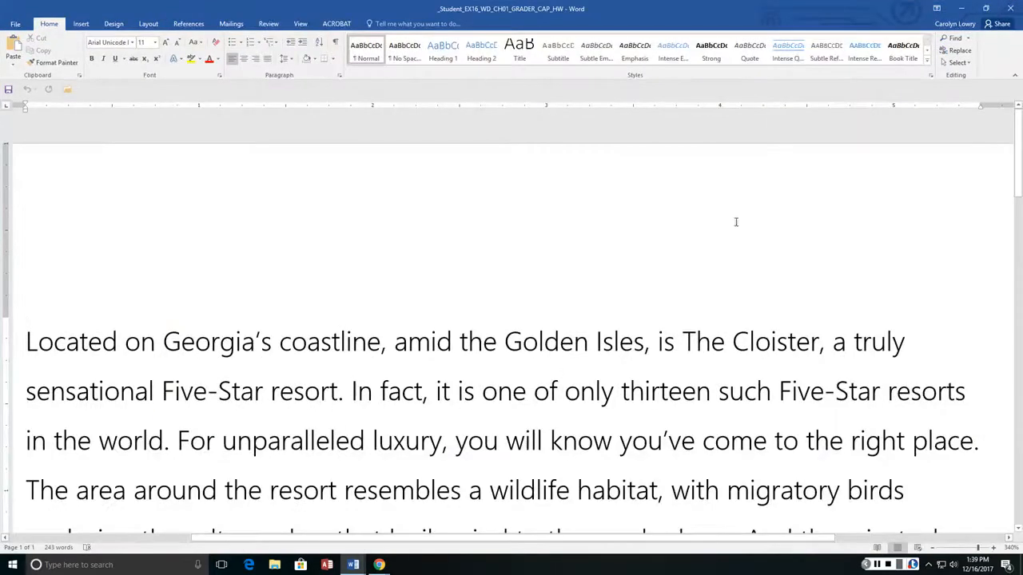
# - Show paragraph marks and hidden formatting symbols in the student document, and return to its beginning
pyautogui.scroll(-2, 539, 228)
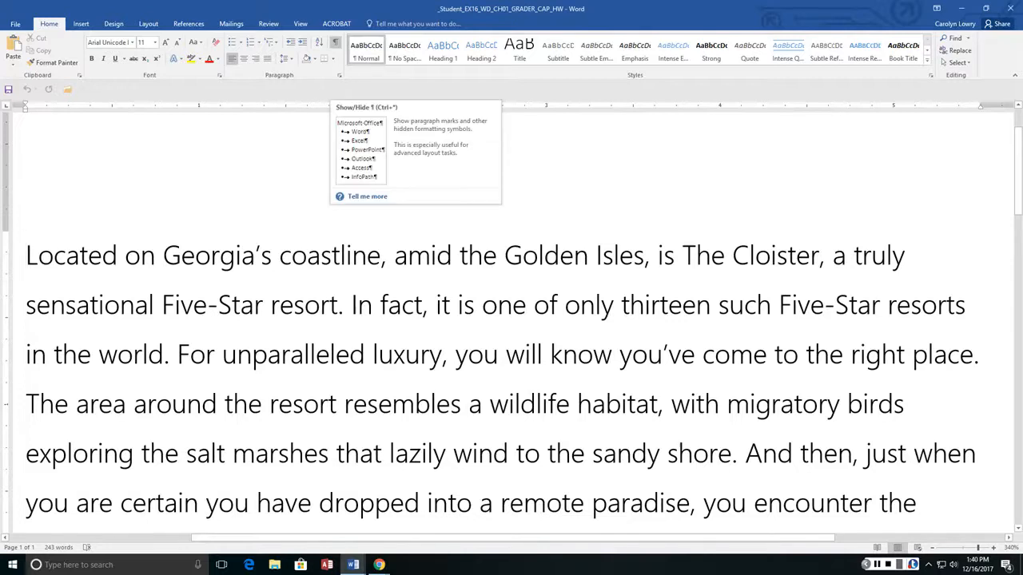
pyautogui.click(335, 42)
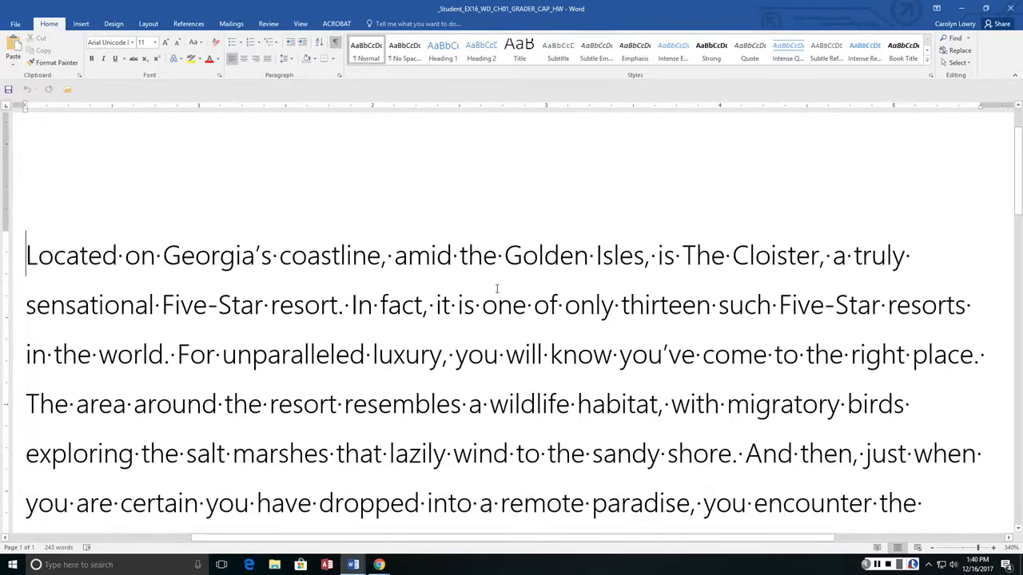
pyautogui.scroll(-2, 607, 324)
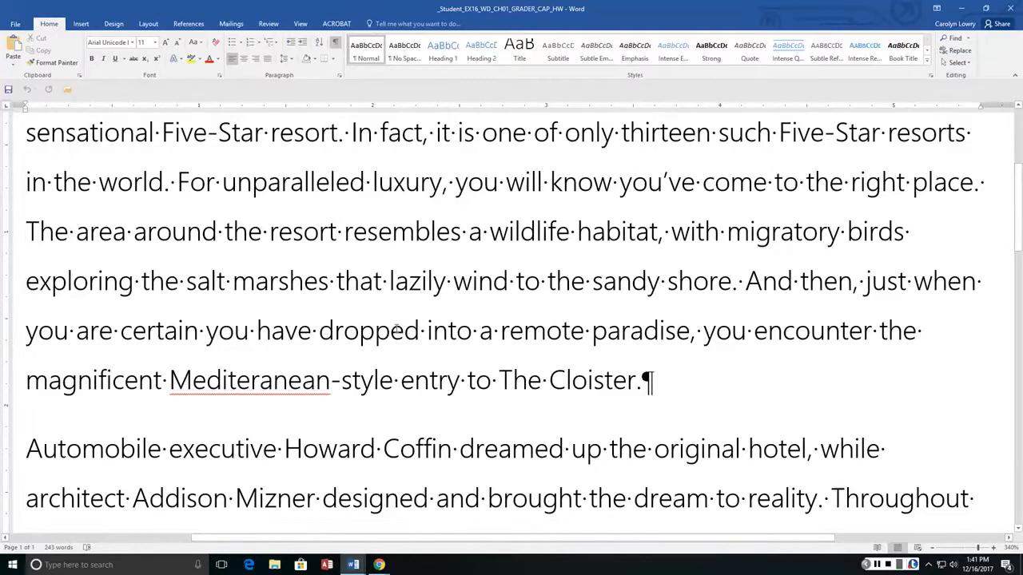
pyautogui.hotkey('ctrl', 'Home')
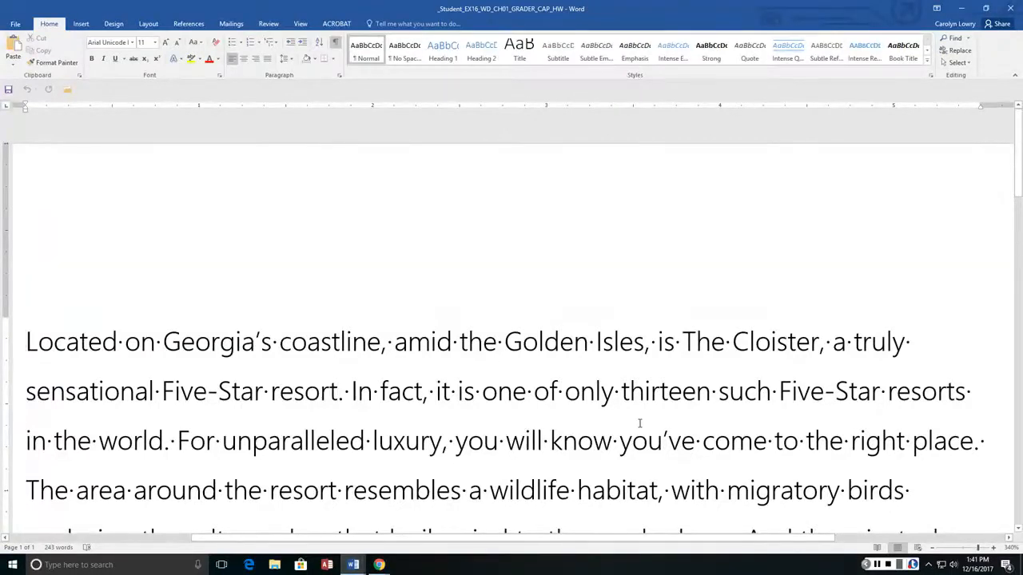
# - Insert the text of the file EX16_WD_CH01_GRADER_CAP_HW_Travel from the Downloads folder at the end of the document
pyautogui.hotkey('ctrl', 'End')
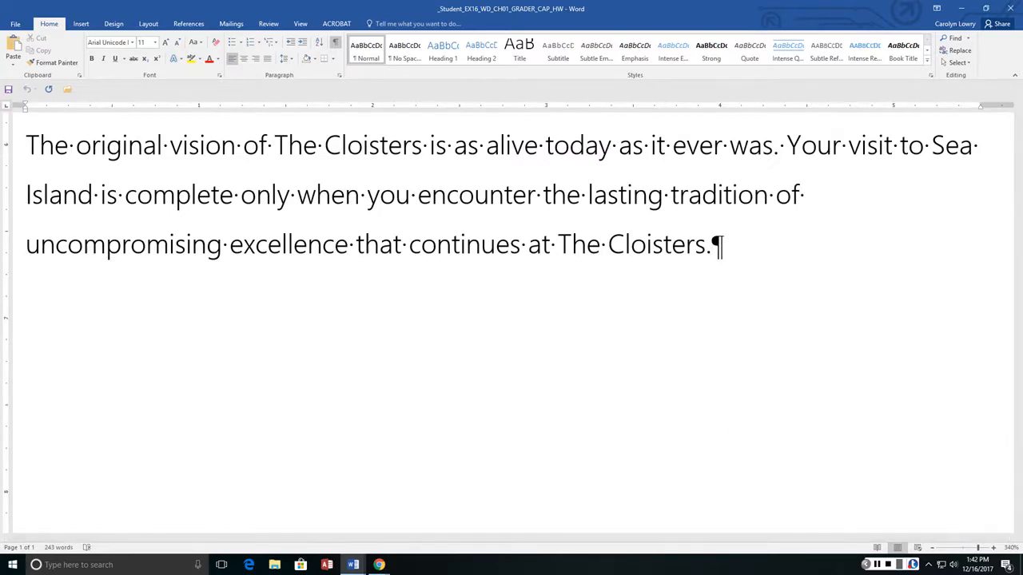
pyautogui.hotkey('alt', 'Tab')
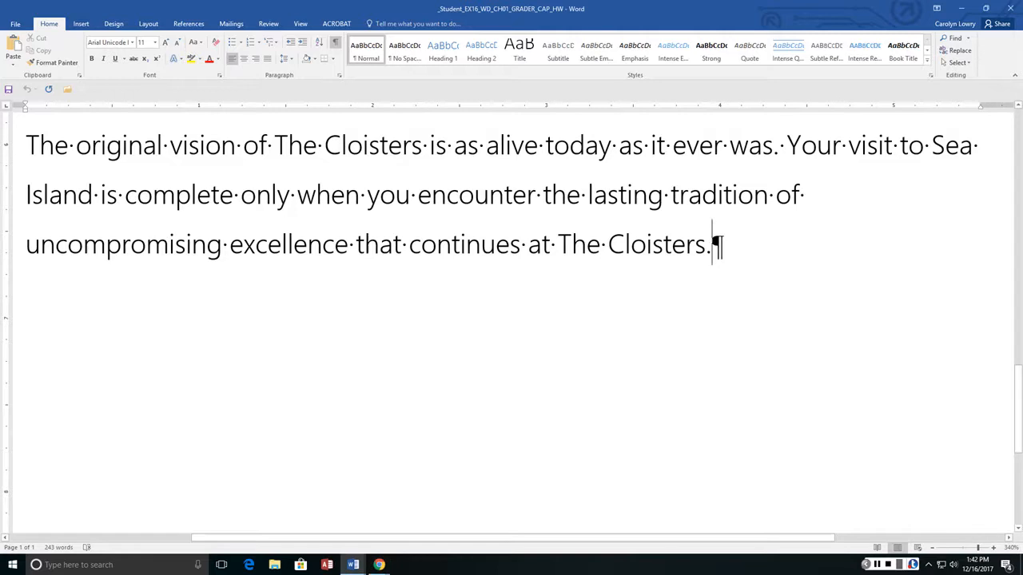
pyautogui.hotkey('alt', 'Tab')
pyautogui.click(81, 24)
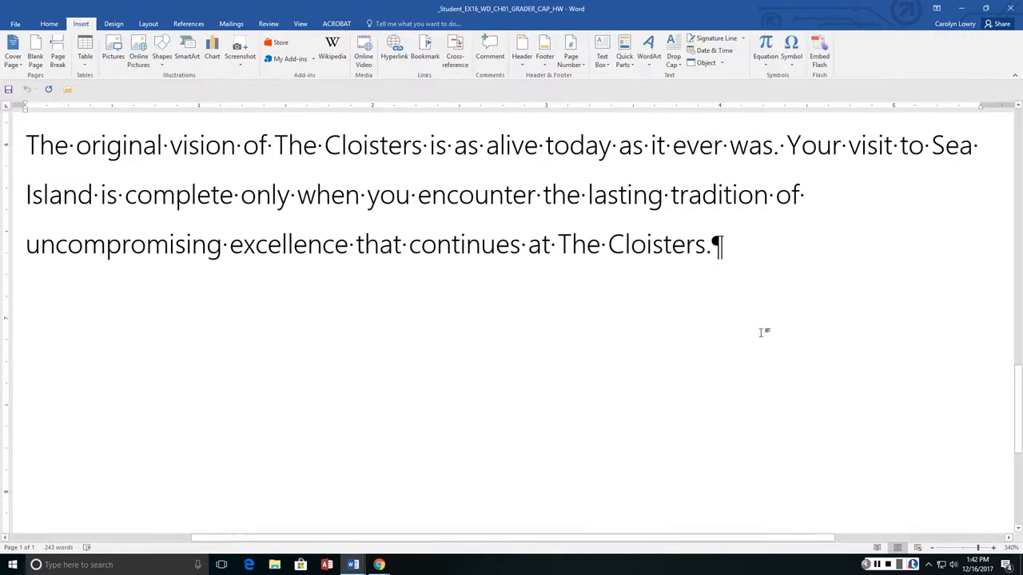
pyautogui.click(706, 62)
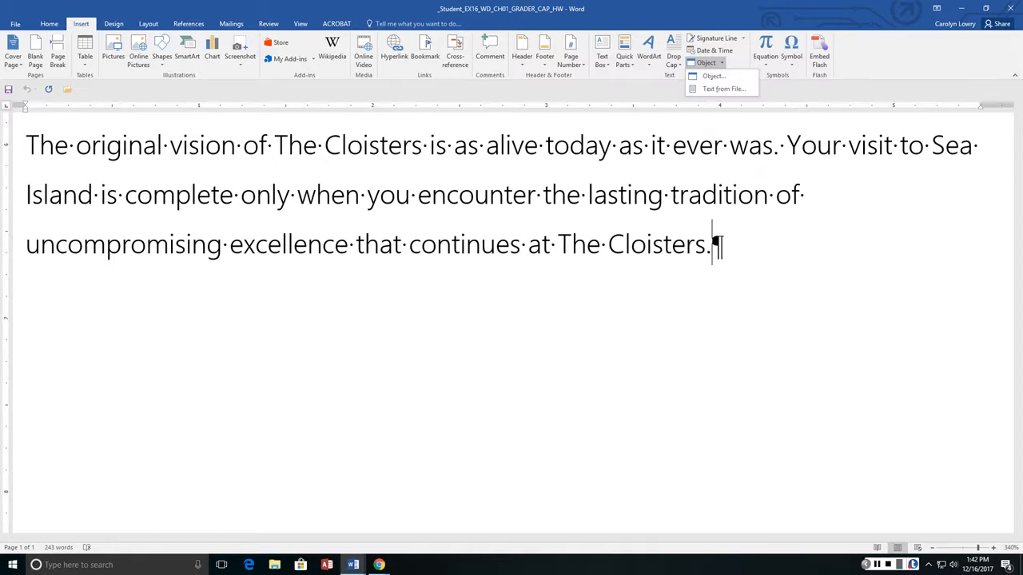
pyautogui.click(715, 245)
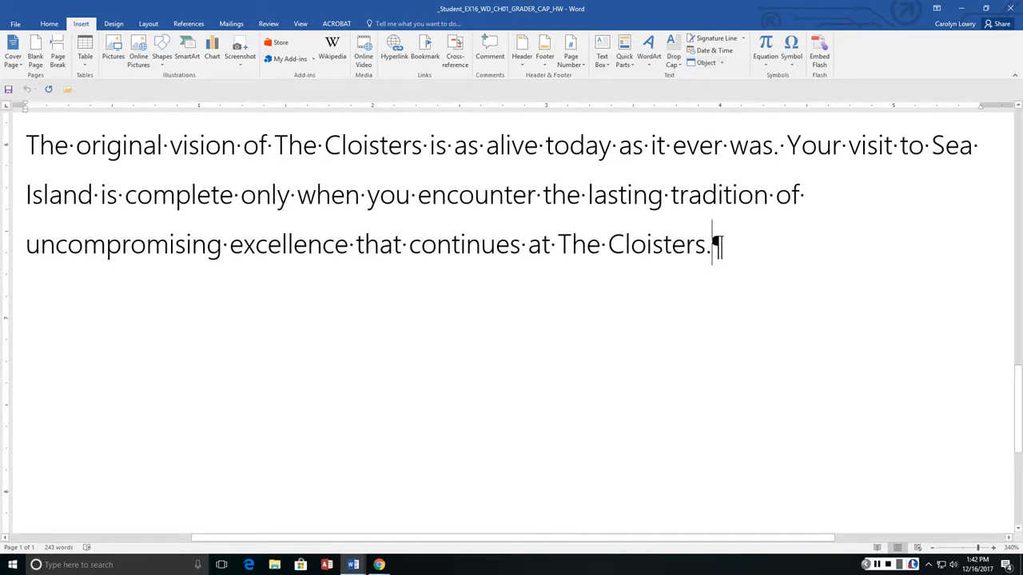
pyautogui.click(720, 62)
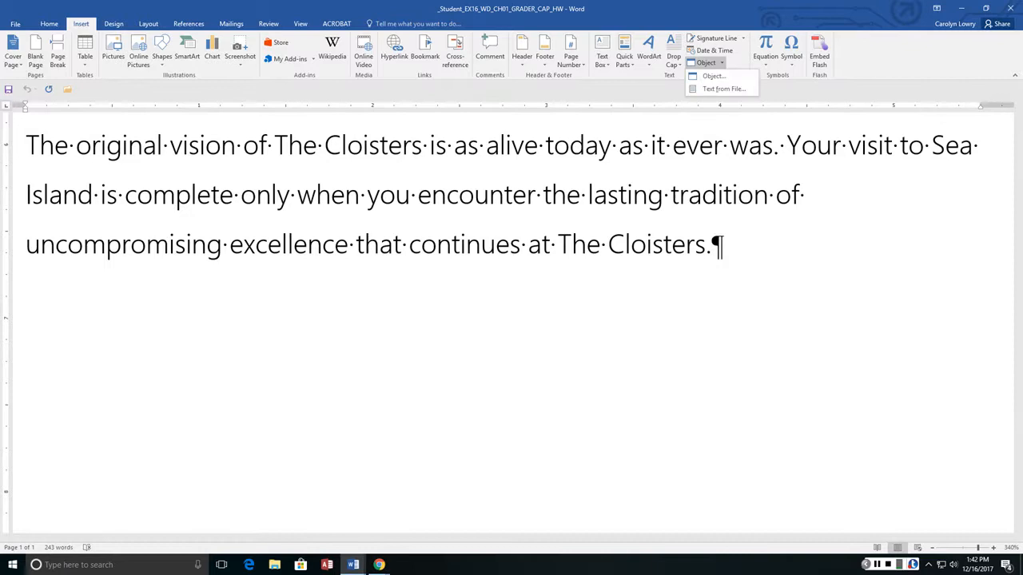
pyautogui.click(723, 89)
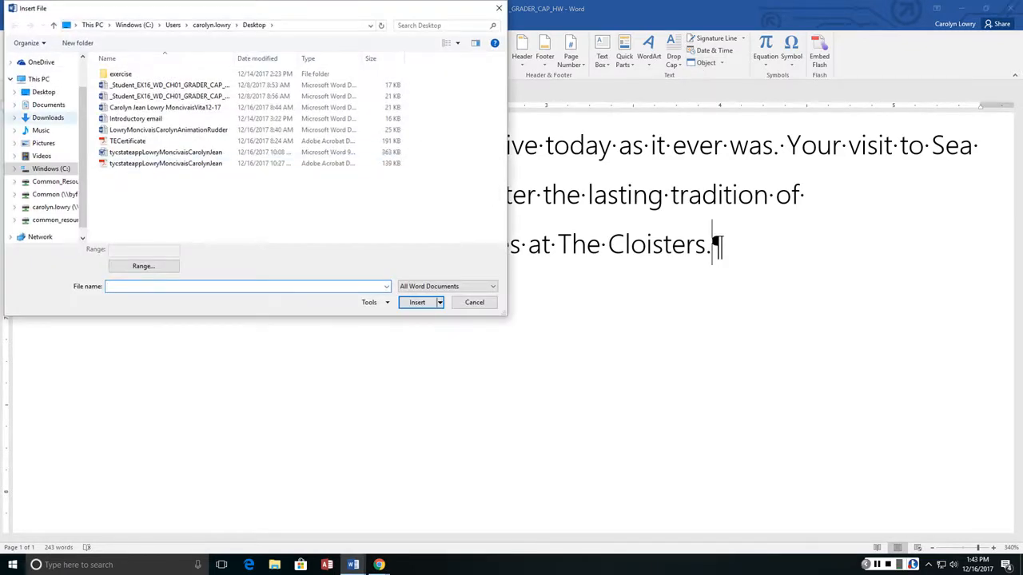
pyautogui.click(48, 117)
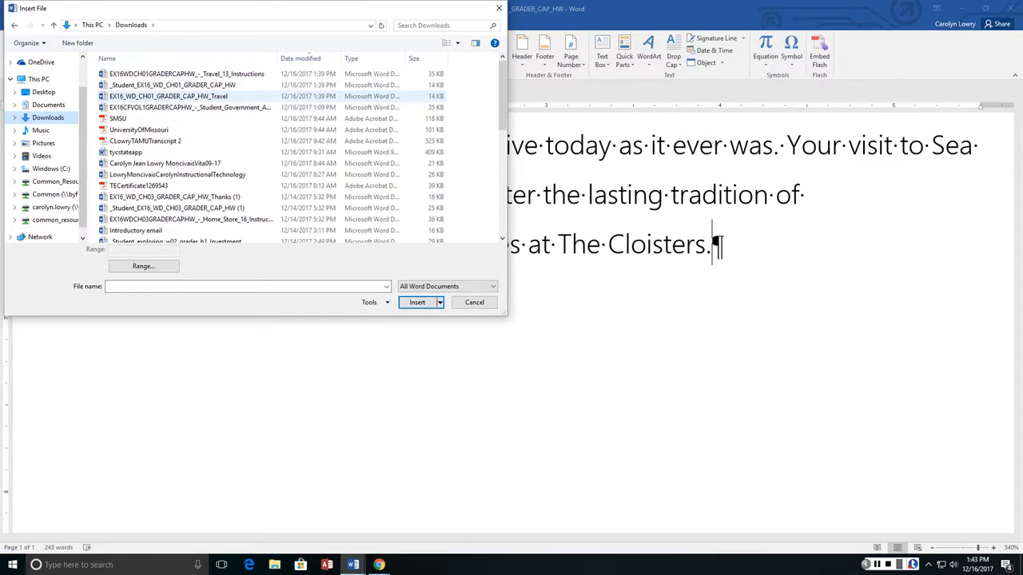
pyautogui.doubleClick(168, 96)
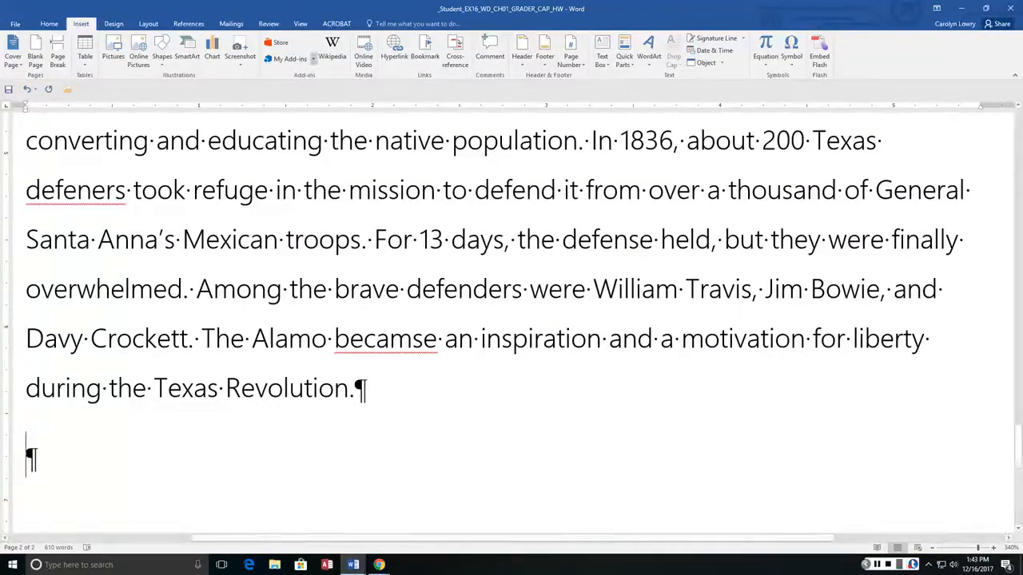
pyautogui.click(722, 63)
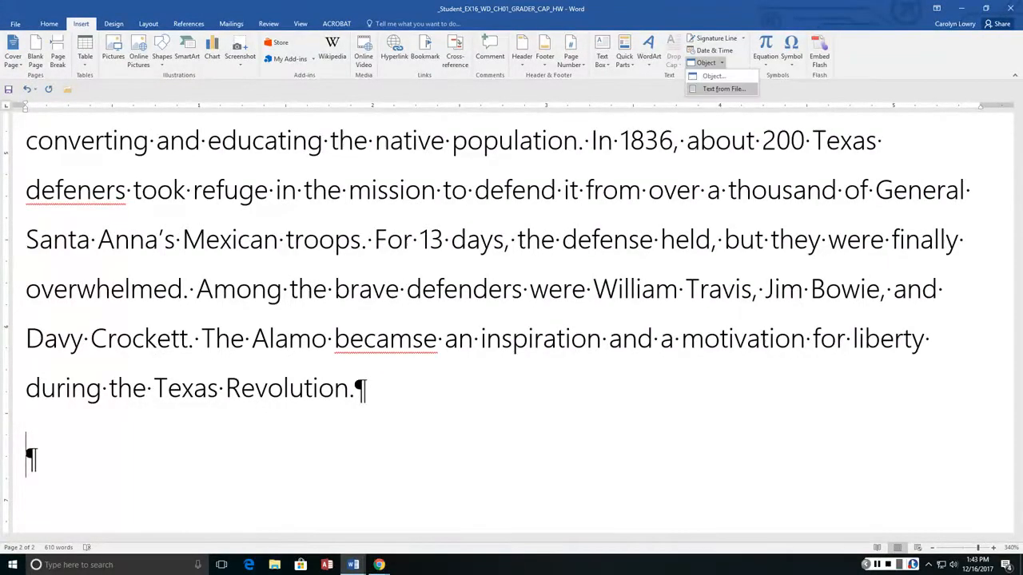
pyautogui.click(722, 89)
pyautogui.click(184, 96)
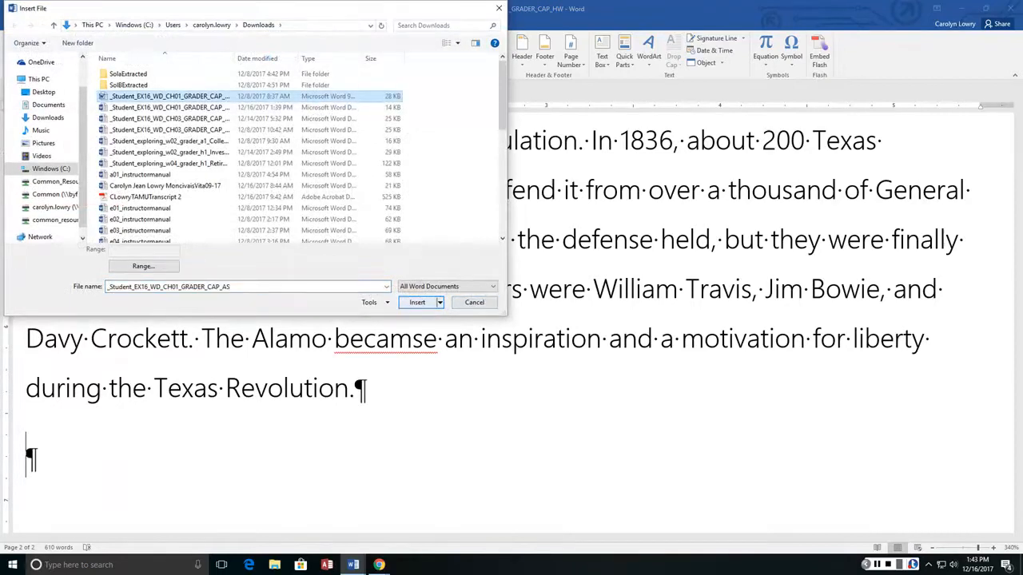
pyautogui.click(417, 302)
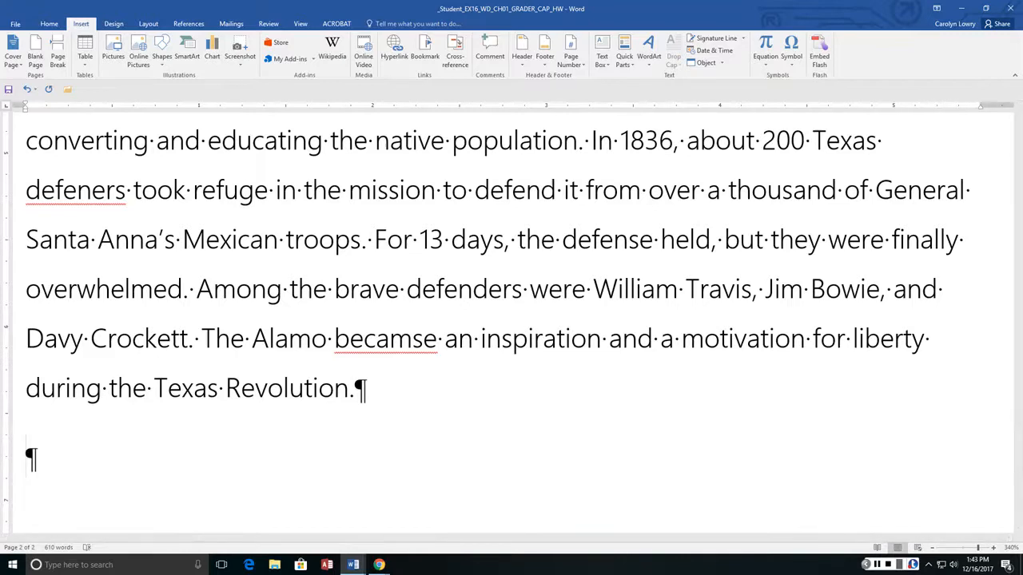
# - Start the spelling and grammar check and accept the corrections "Mediterranean", "Cloisters. No" and "level"
pyautogui.click(268, 24)
pyautogui.click(18, 52)
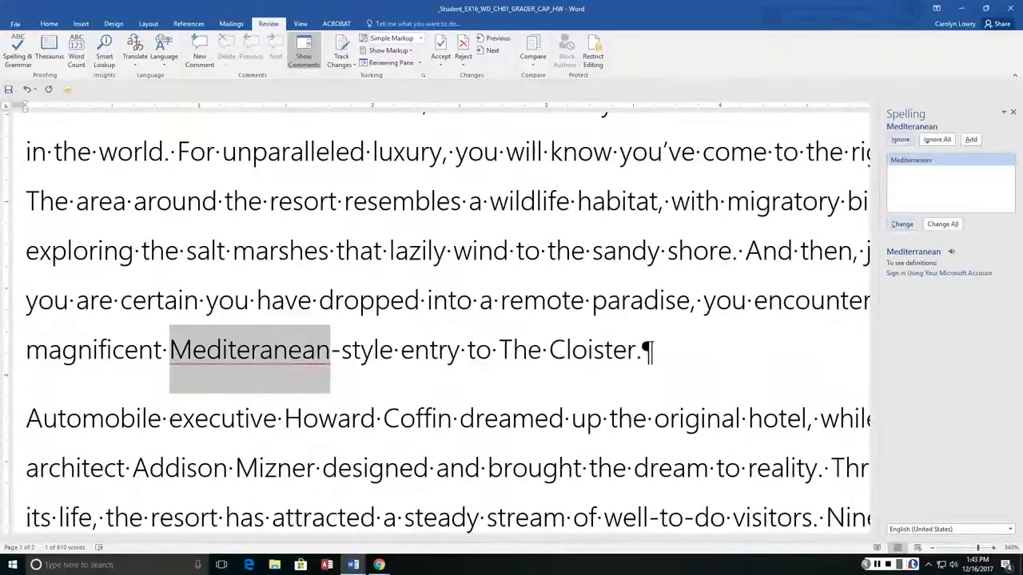
pyautogui.press('Return')
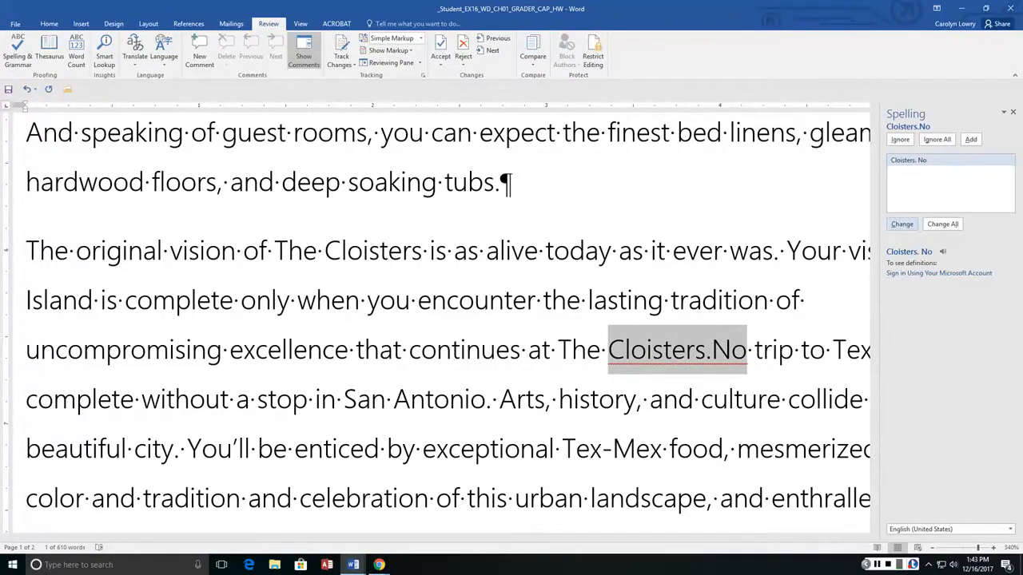
pyautogui.press('Return')
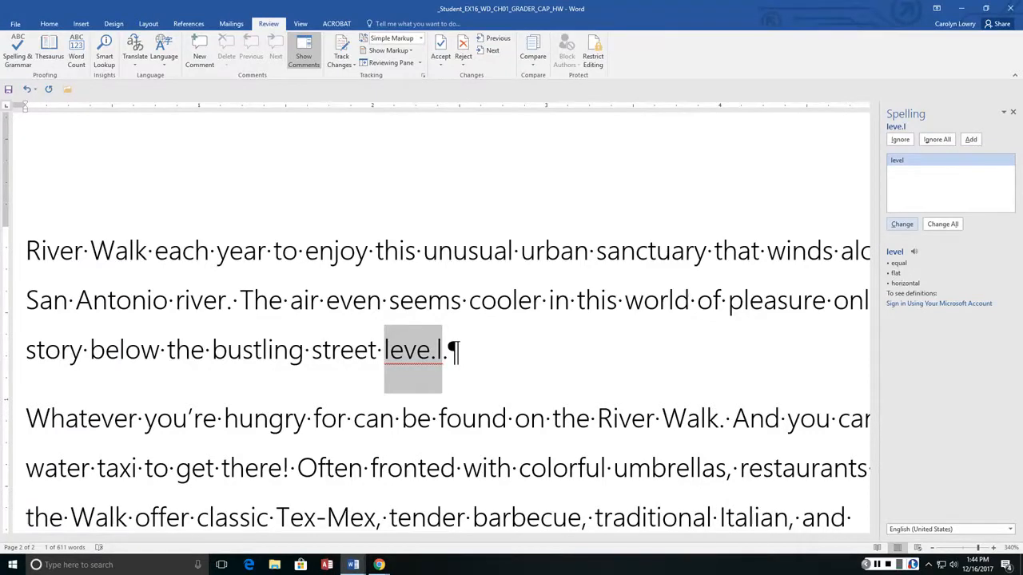
pyautogui.press('Return')
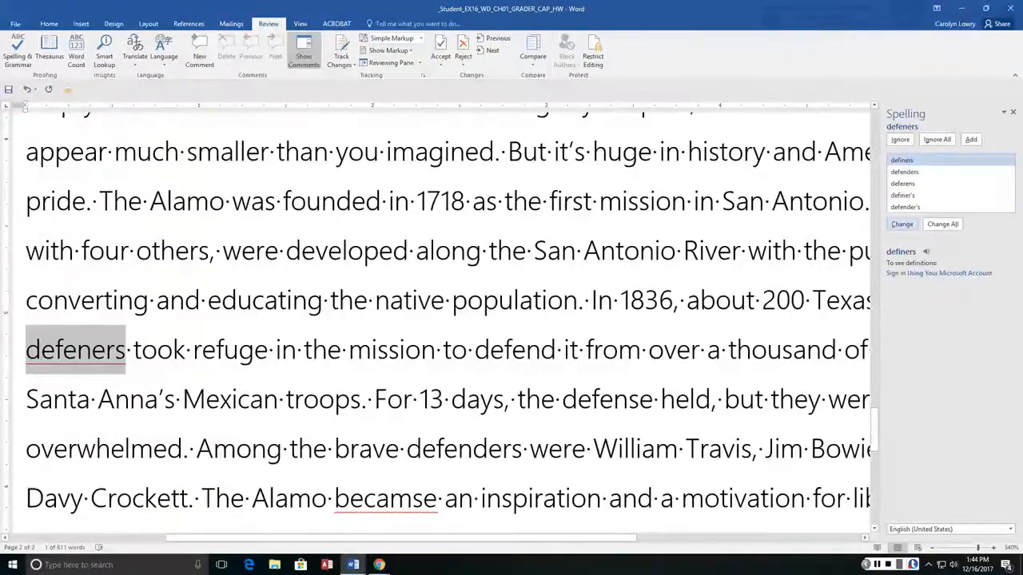
# - Correct "defeners" to "defenders" and "becamse" to "became" in the Alamo paragraph, and close the readability statistics
pyautogui.click(905, 172)
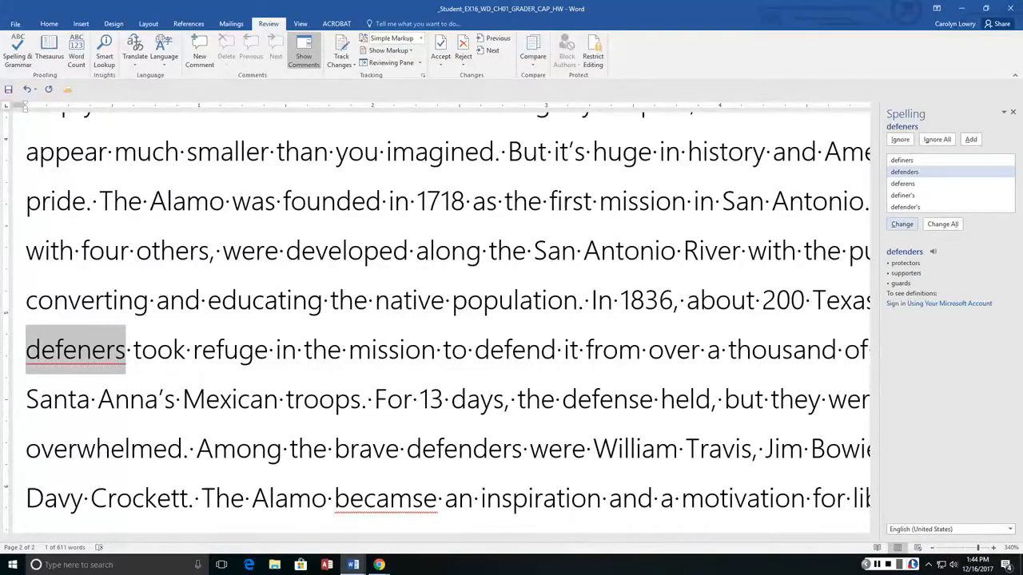
pyautogui.press('Return')
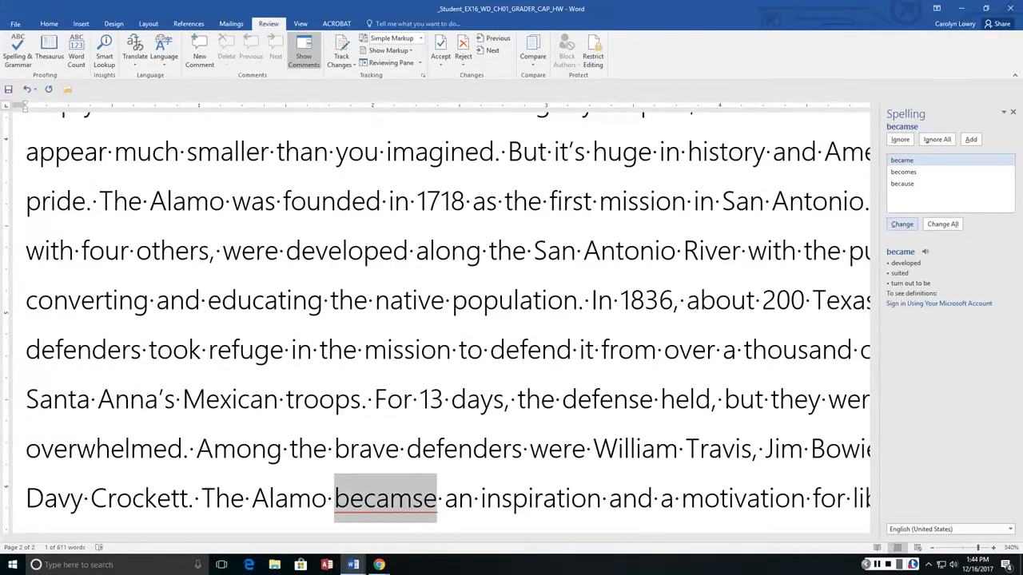
pyautogui.press('Return')
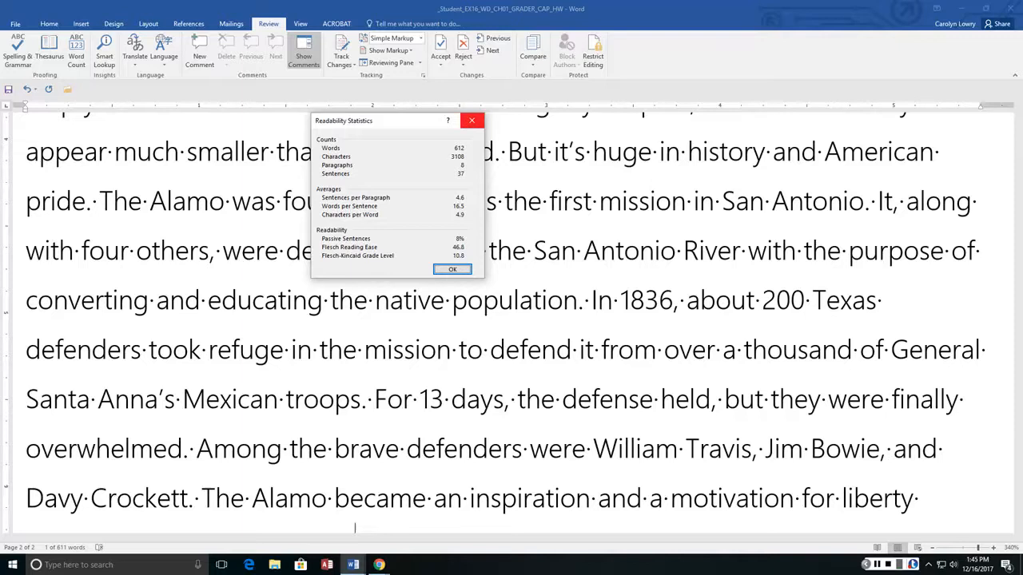
pyautogui.click(471, 119)
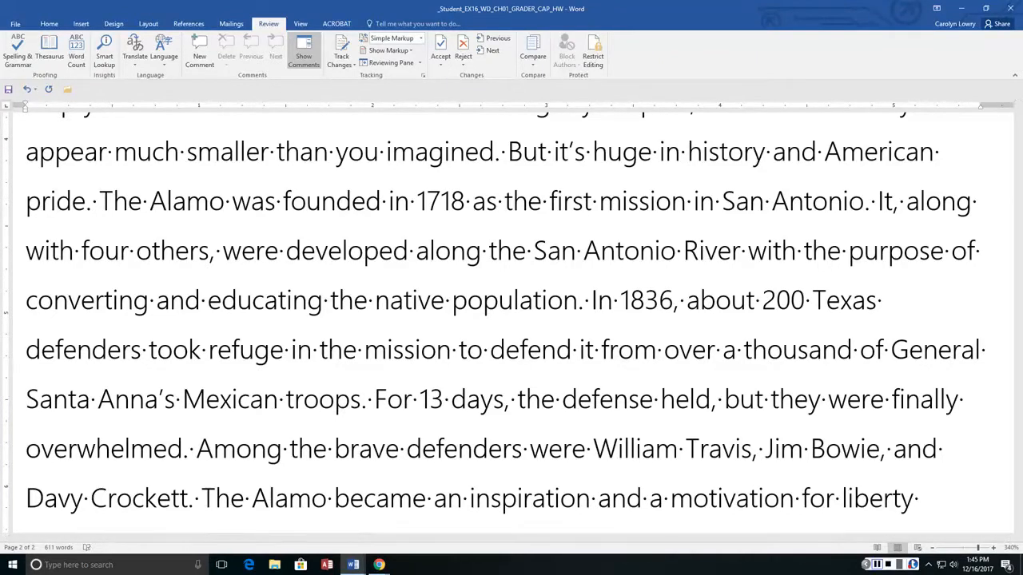
pyautogui.click(878, 565)
pyautogui.click(878, 565)
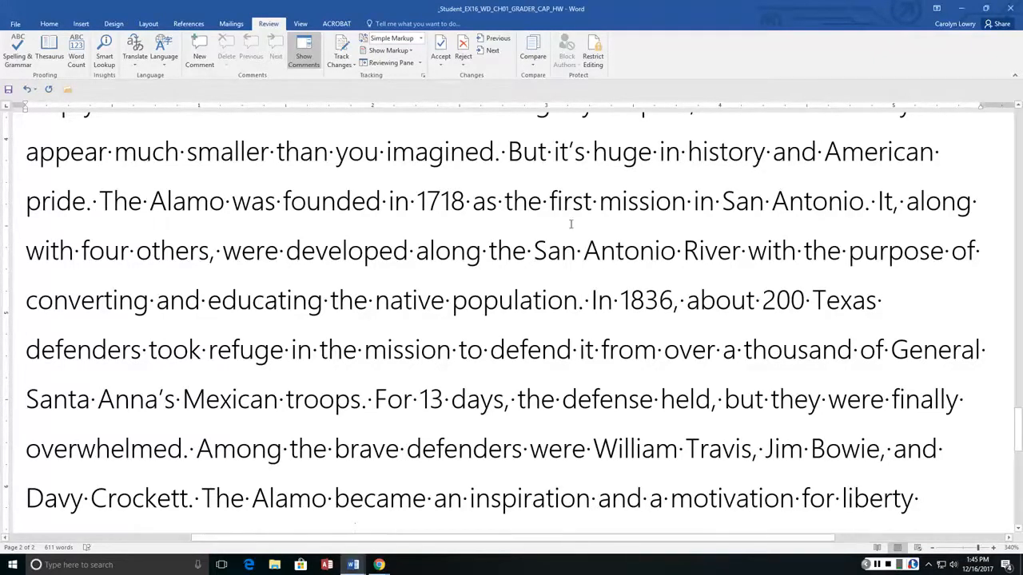
# - Find the word "quaint" in the document and replace it with the thesaurus synonym "charming"
pyautogui.hotkey('ctrl', 'f')
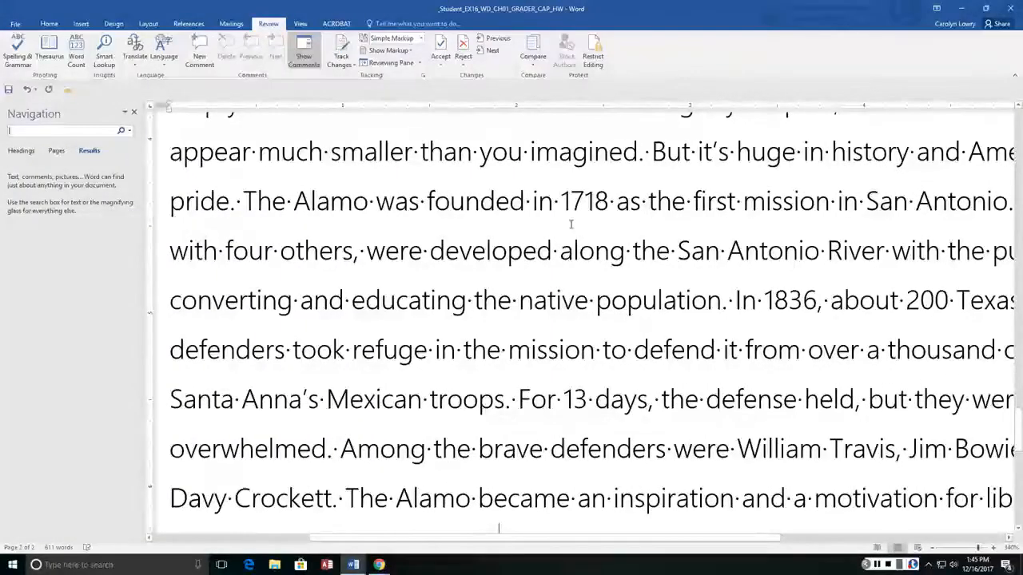
pyautogui.write('qua')
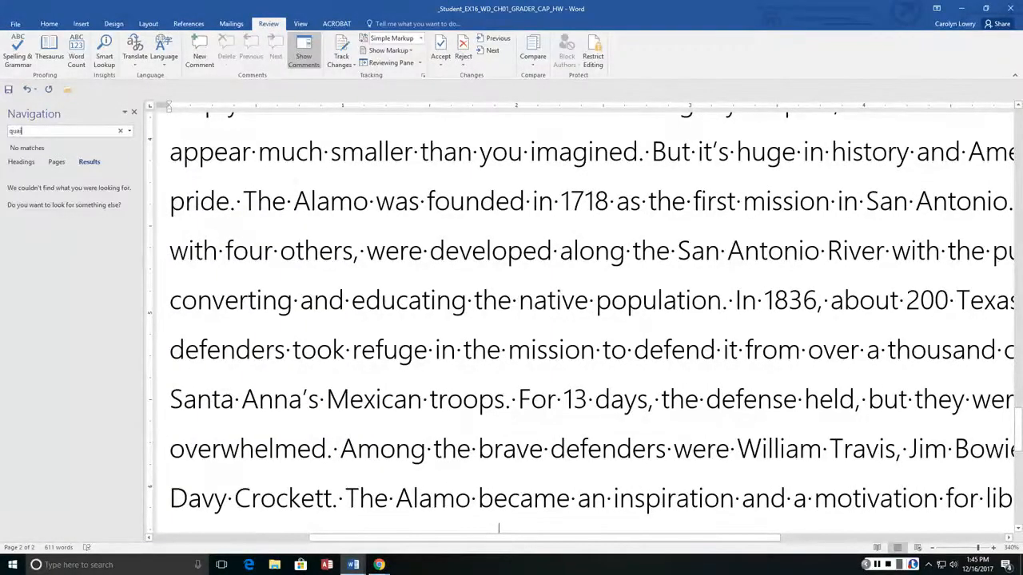
pyautogui.write('int')
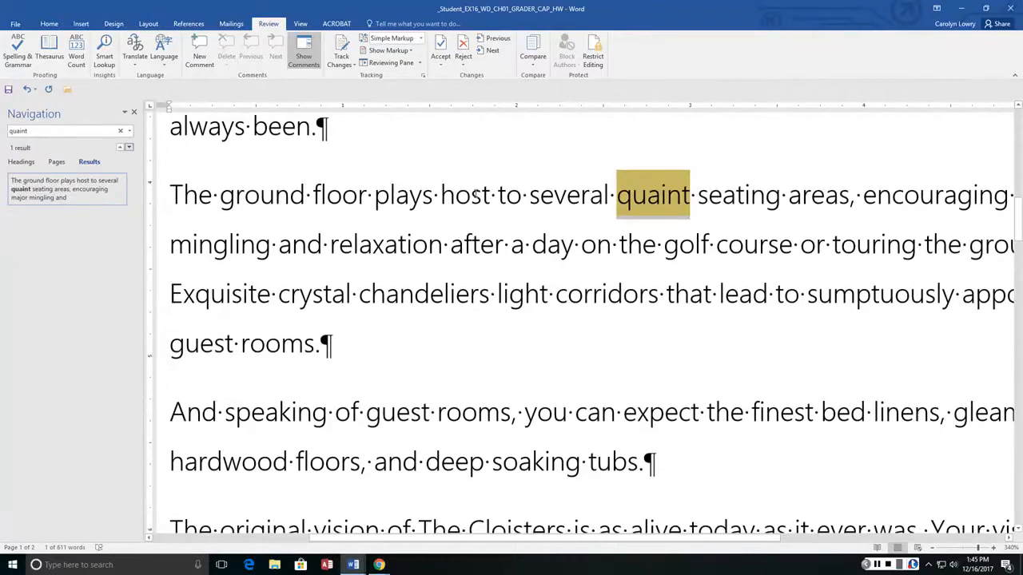
pyautogui.scroll(10, 475, 194)
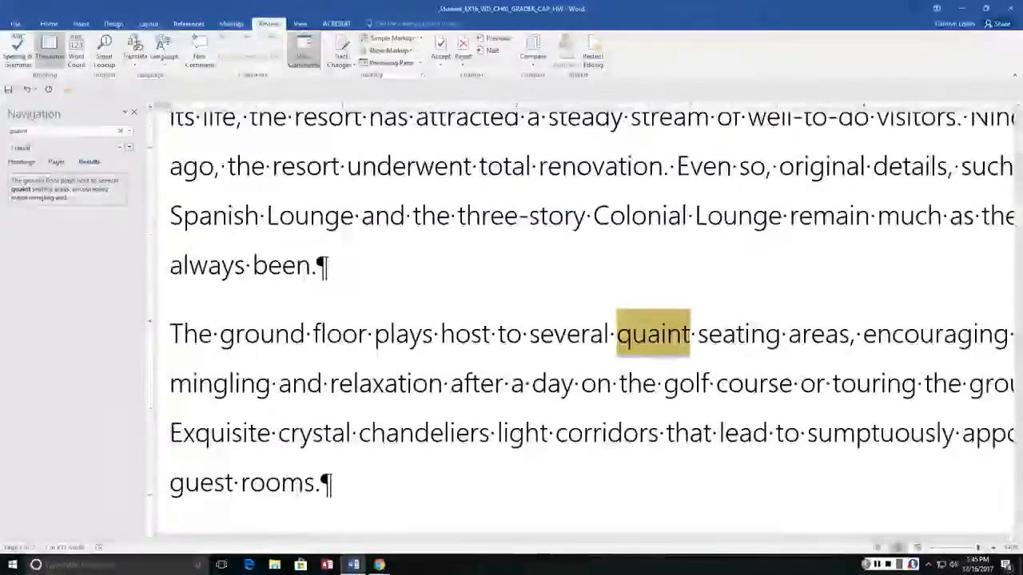
pyautogui.hotkey('shift', 'F7')
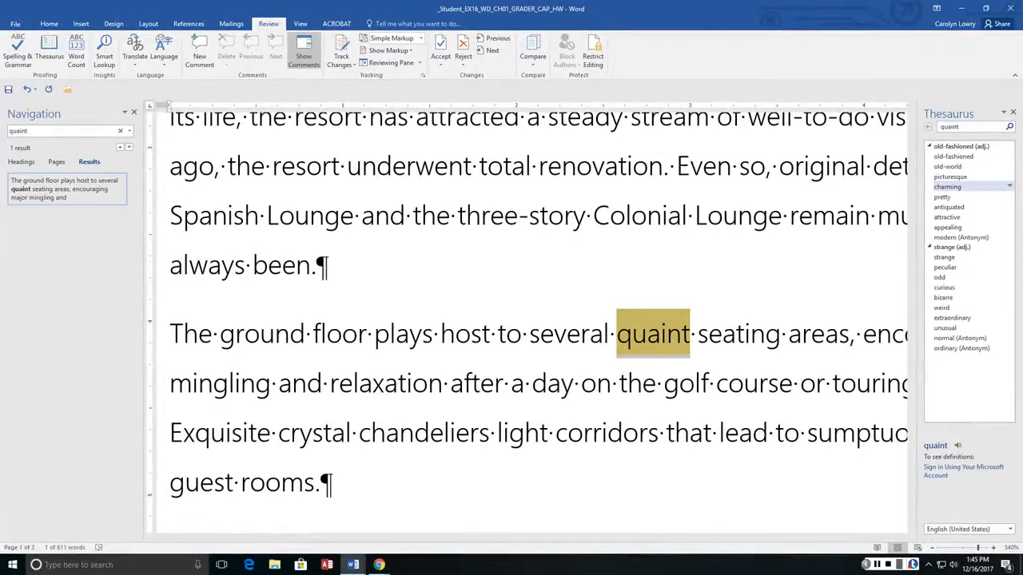
pyautogui.click(1010, 186)
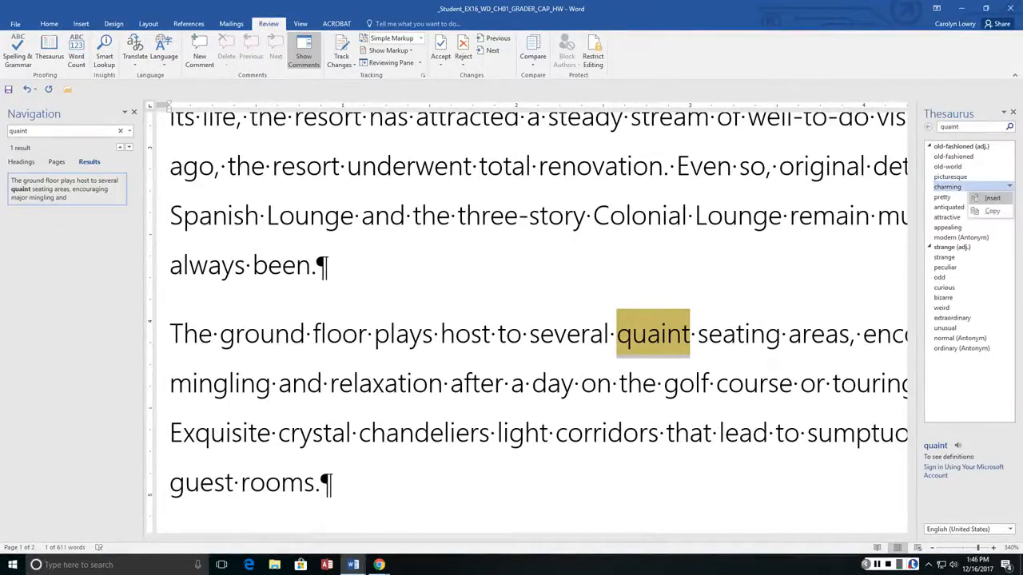
pyautogui.click(992, 198)
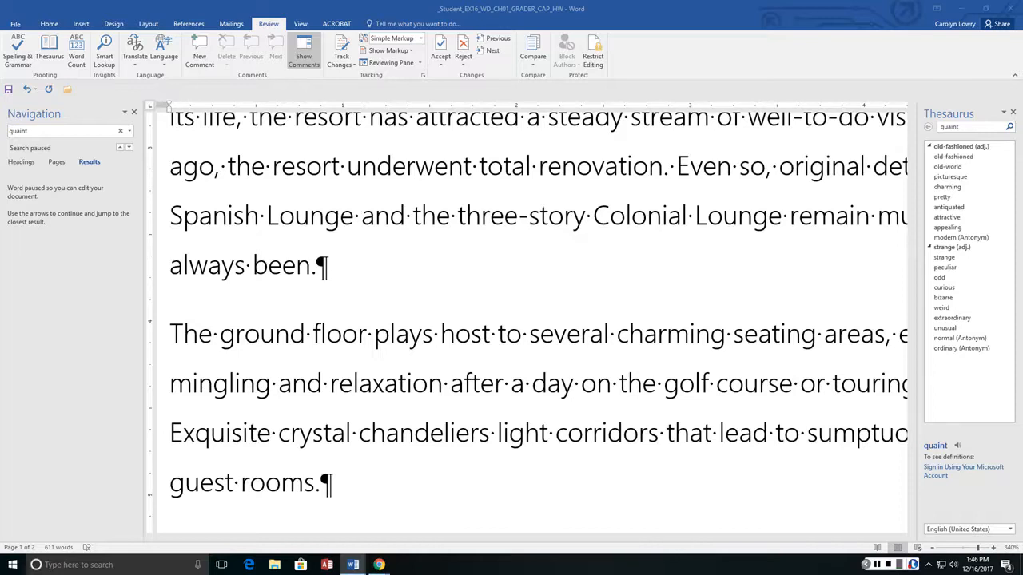
pyautogui.click(148, 23)
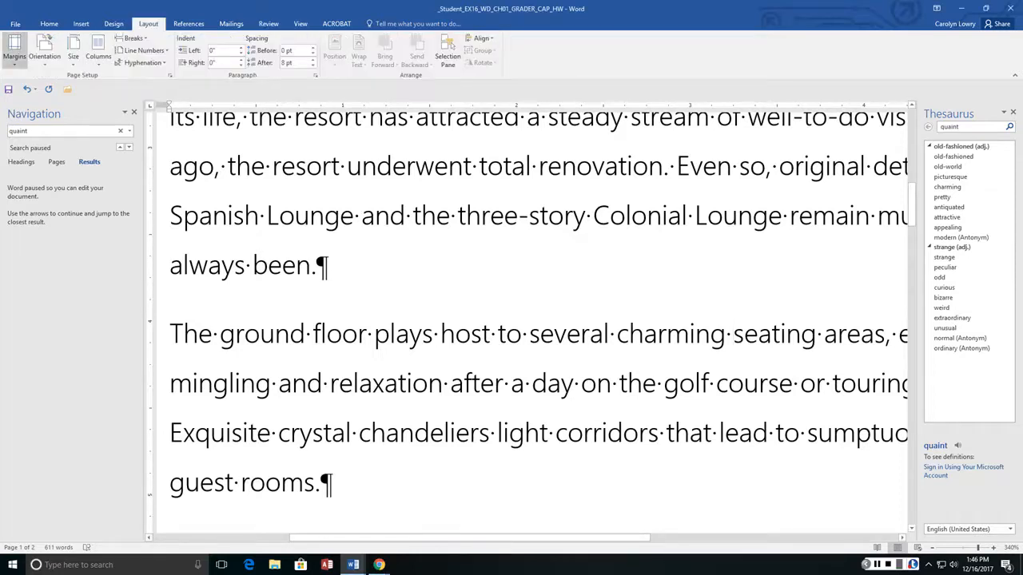
pyautogui.click(14, 50)
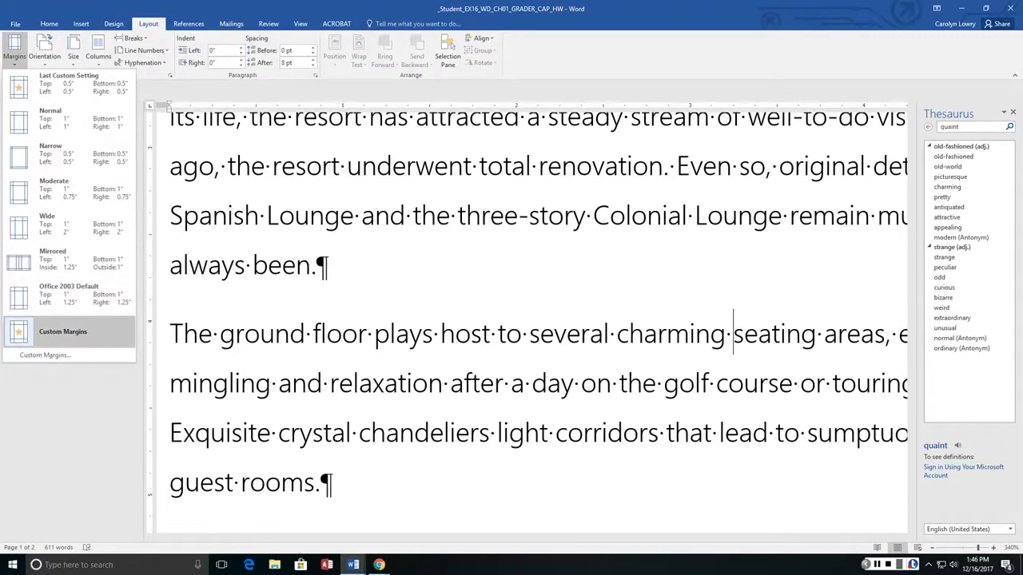
pyautogui.click(63, 332)
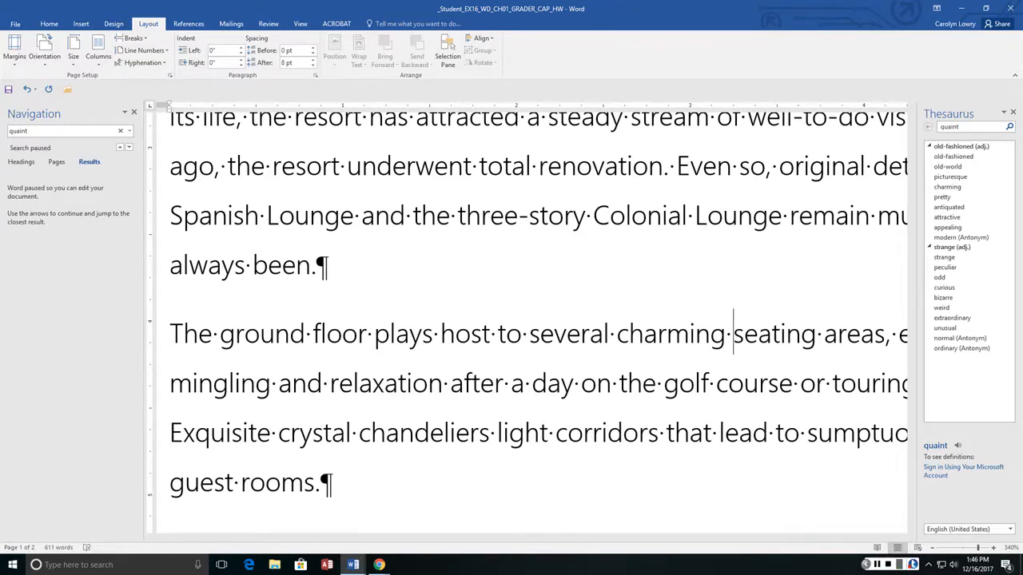
pyautogui.click(14, 50)
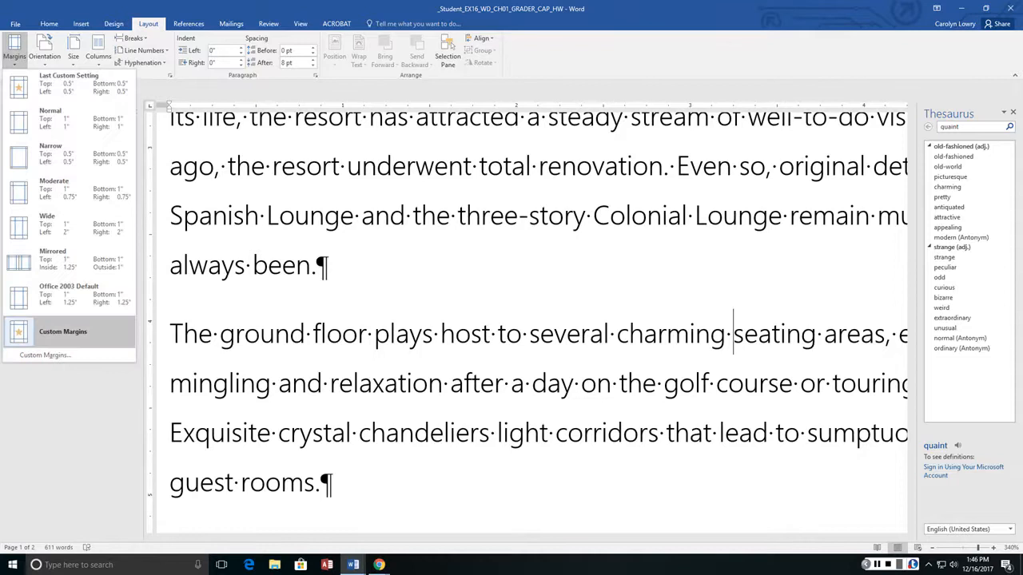
pyautogui.click(43, 355)
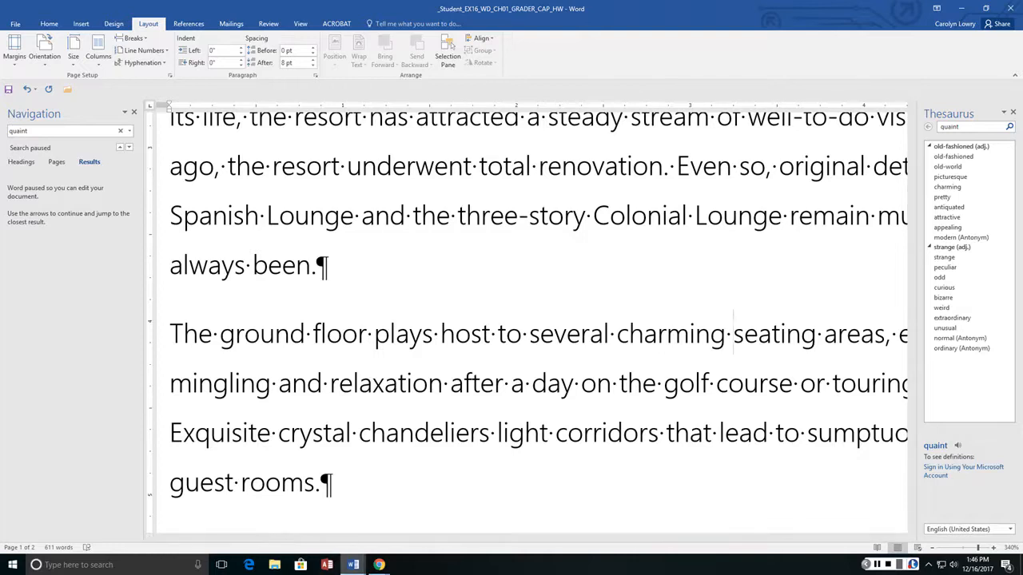
pyautogui.moveTo(353, 565)
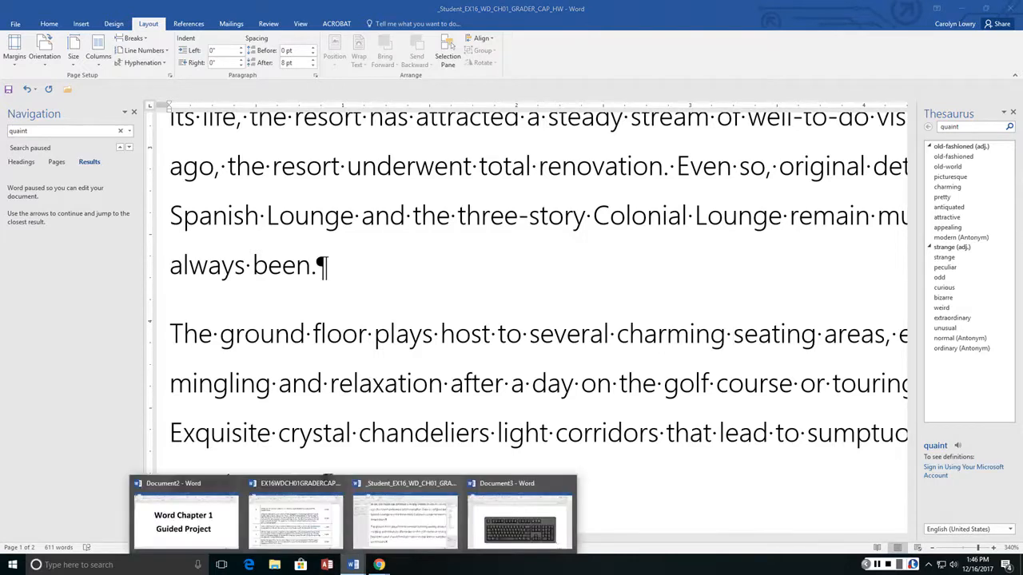
pyautogui.moveTo(520, 520)
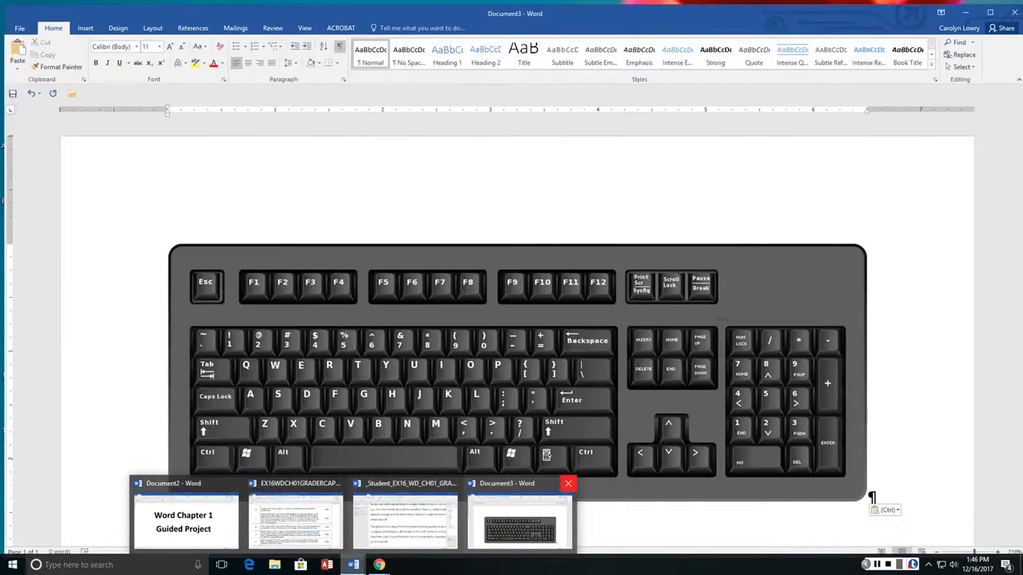
pyautogui.click(568, 484)
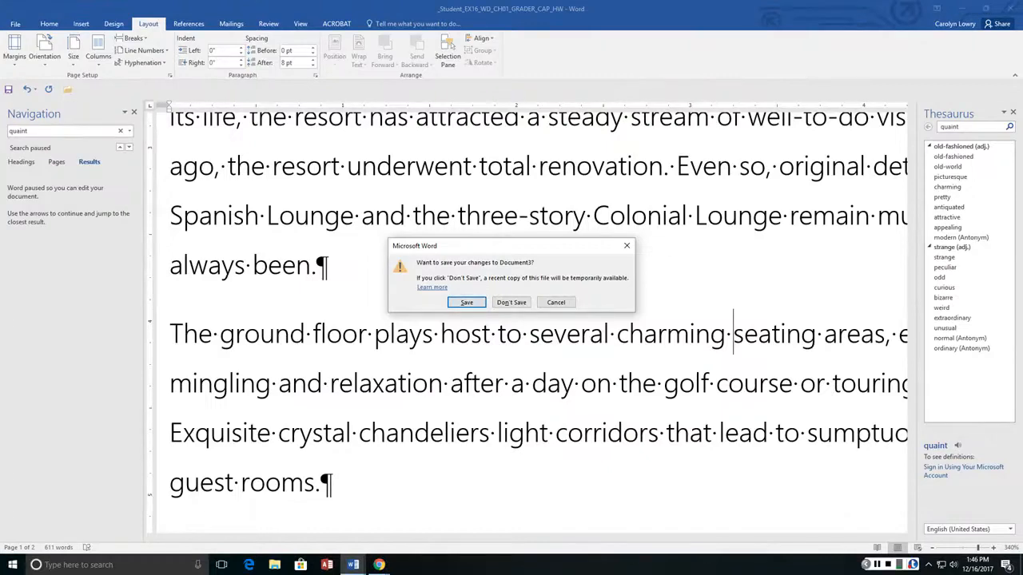
pyautogui.click(559, 302)
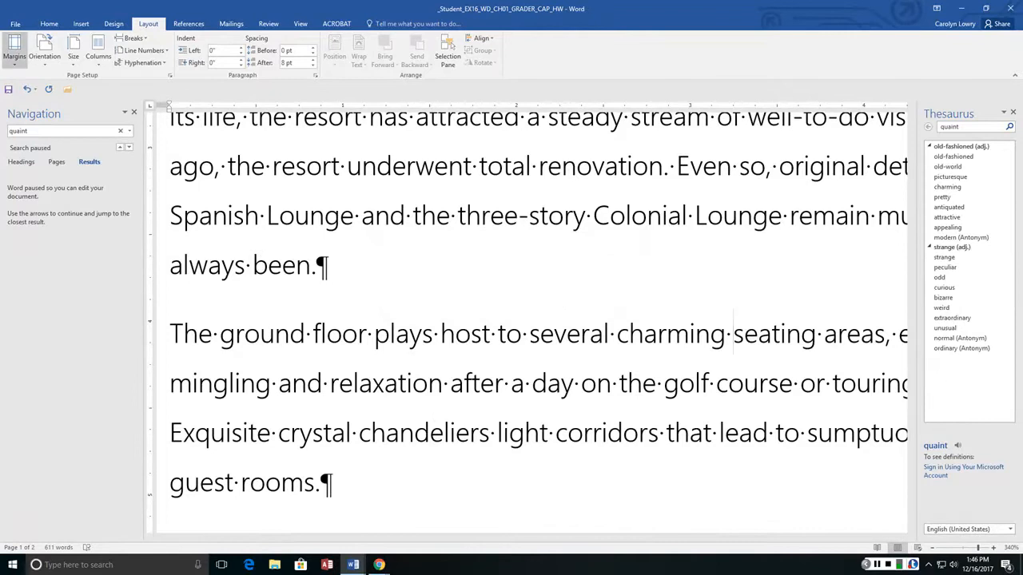
pyautogui.click(15, 48)
pyautogui.click(63, 331)
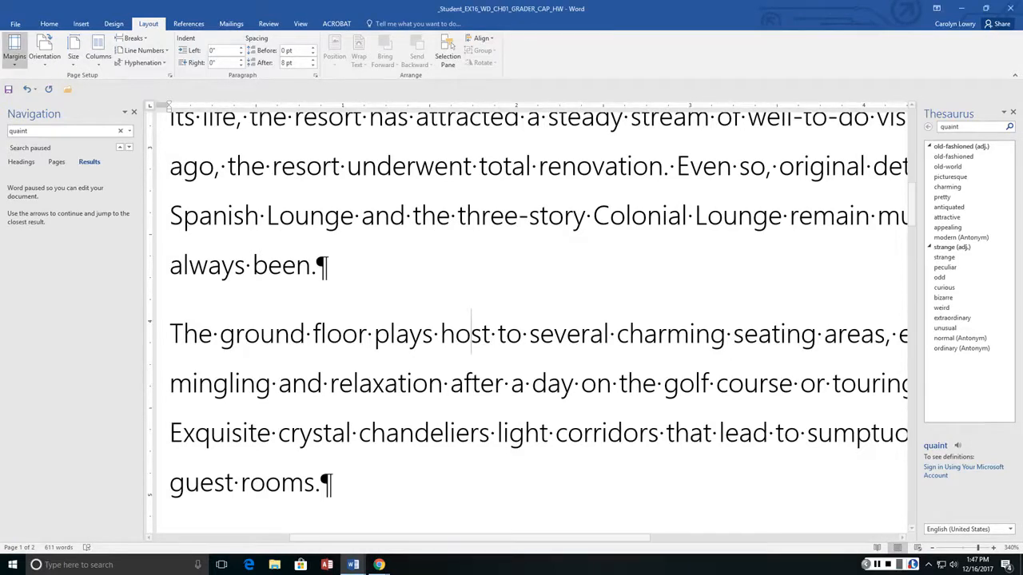
pyautogui.click(14, 49)
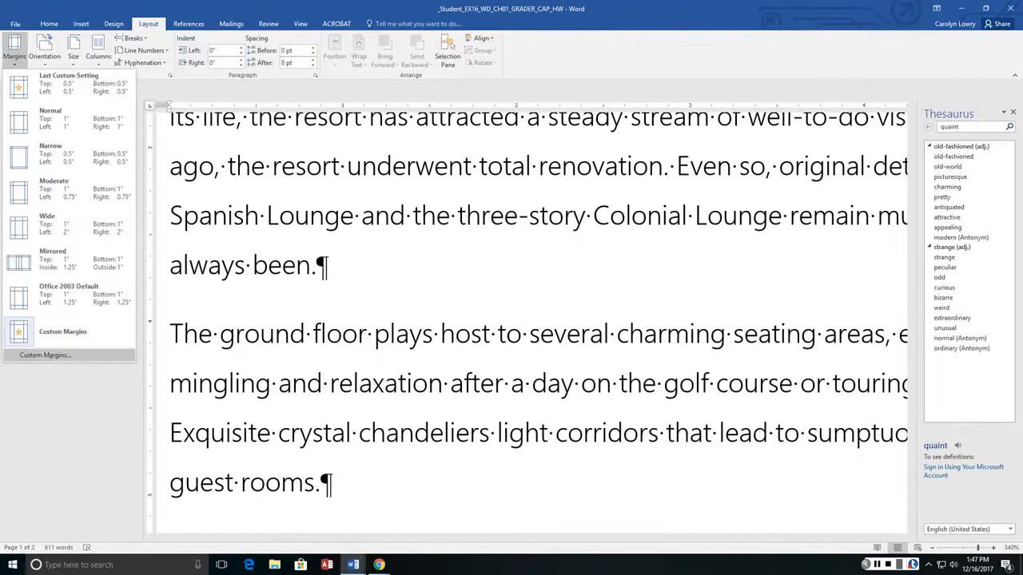
pyautogui.click(62, 331)
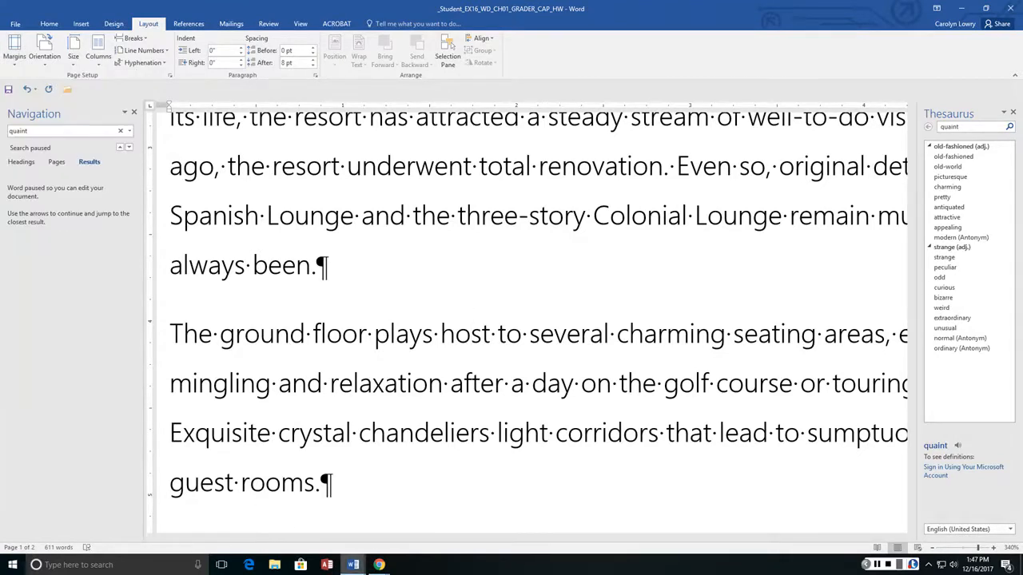
pyautogui.moveTo(353, 564)
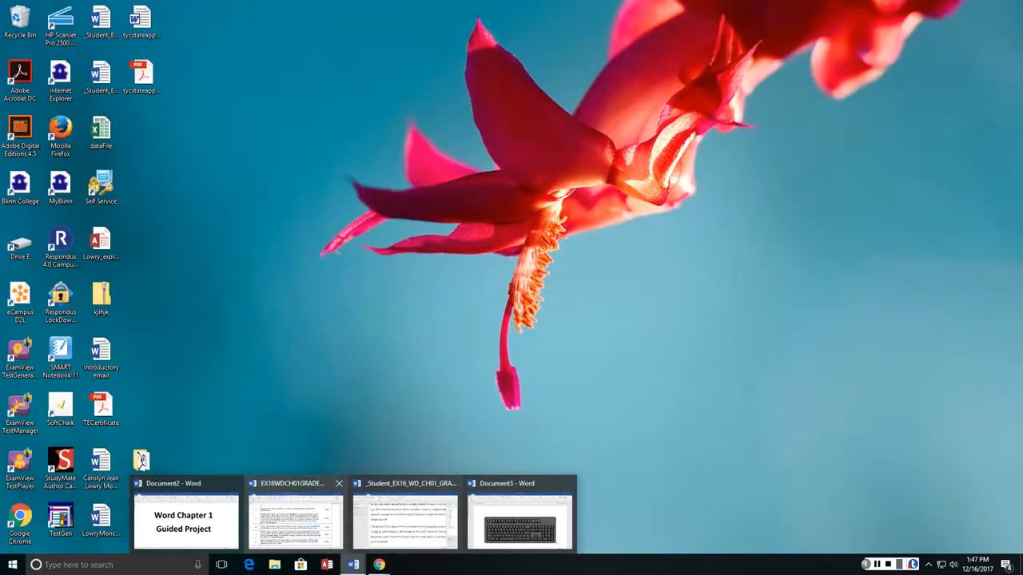
pyautogui.click(294, 515)
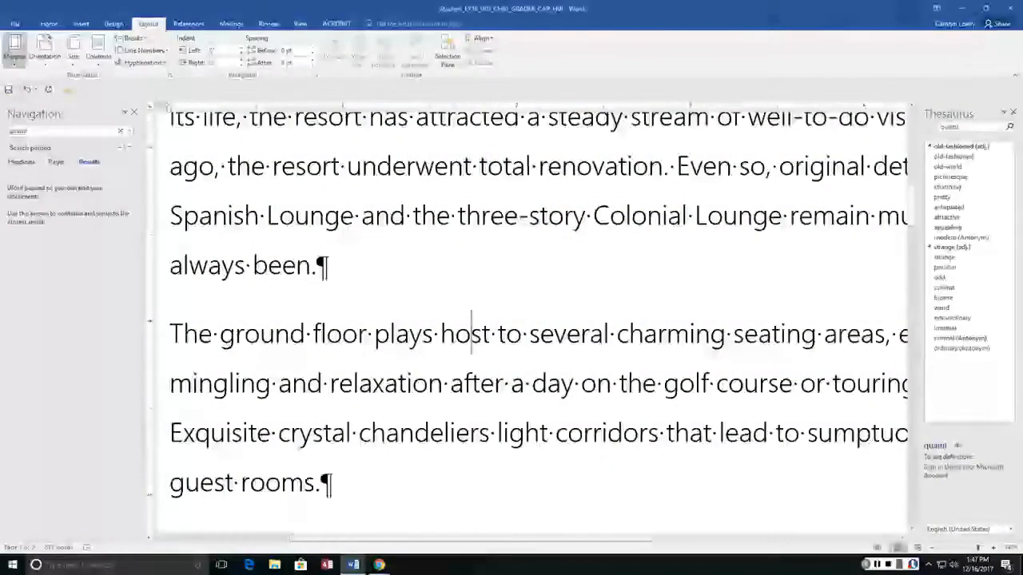
# - Set custom left and right page margins of 1" for the whole document
pyautogui.click(15, 49)
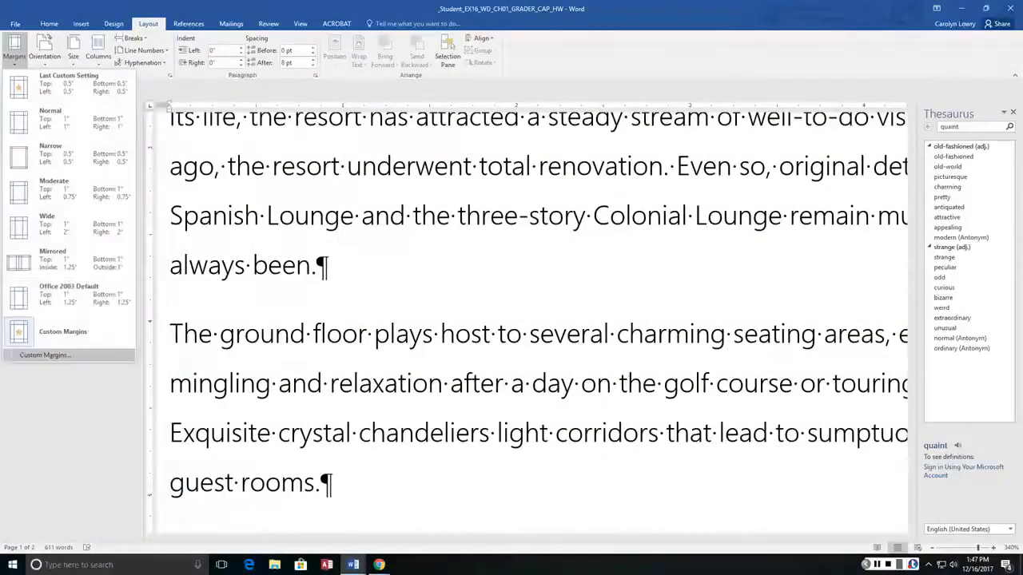
pyautogui.click(44, 355)
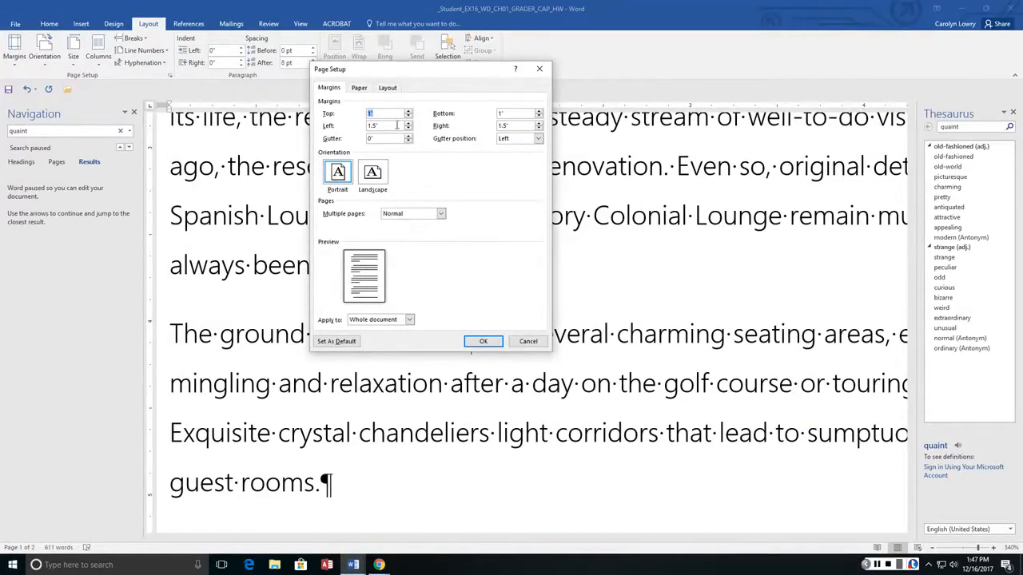
pyautogui.press('Tab')
pyautogui.write('1')
pyautogui.press('Tab')
pyautogui.write('1')
pyautogui.press('Return')
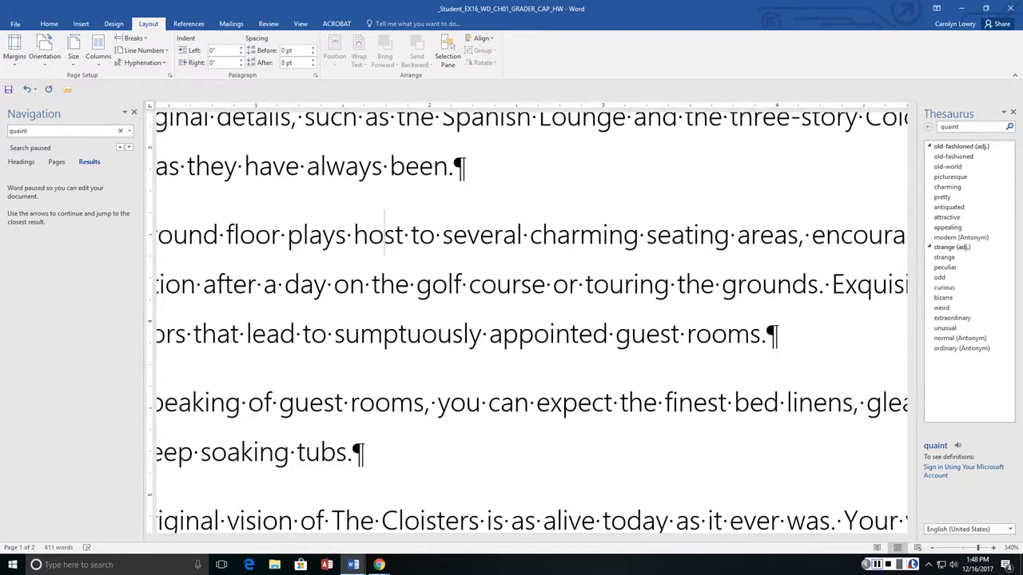
pyautogui.click(877, 565)
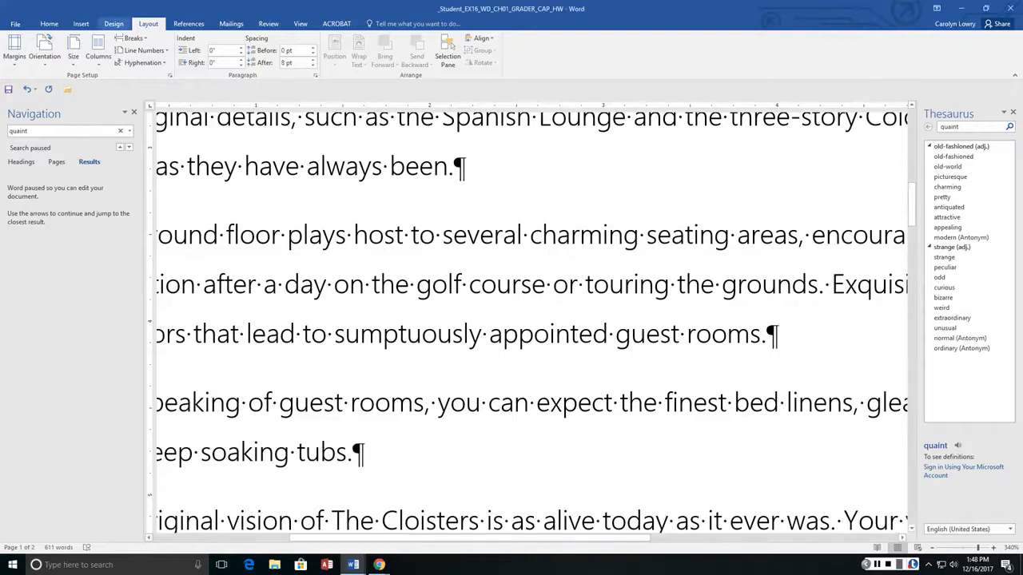
# - Add a custom diagonal, semitransparent text watermark reading "DRAFT" in the standard Blue colour
pyautogui.click(114, 23)
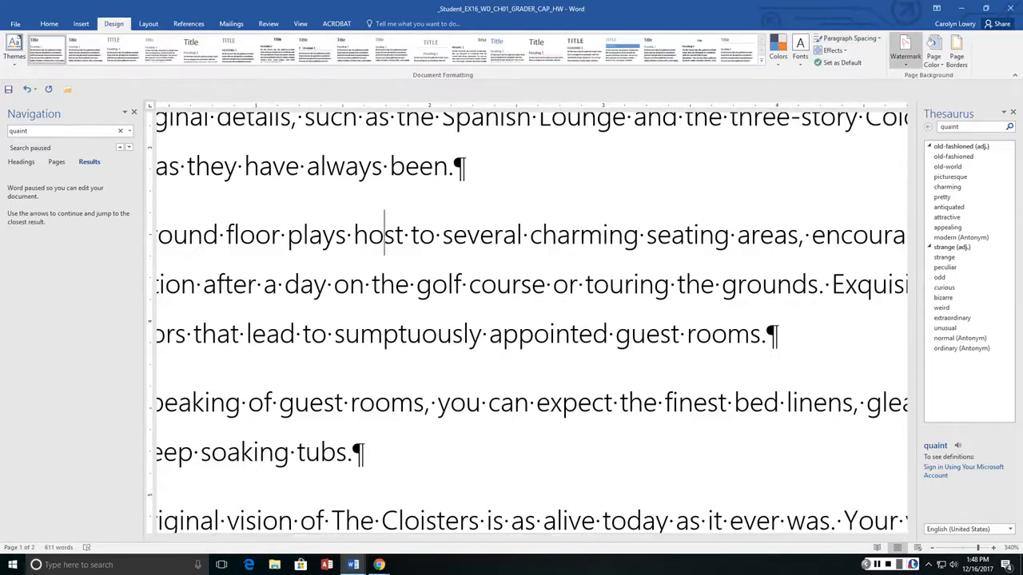
pyautogui.click(906, 49)
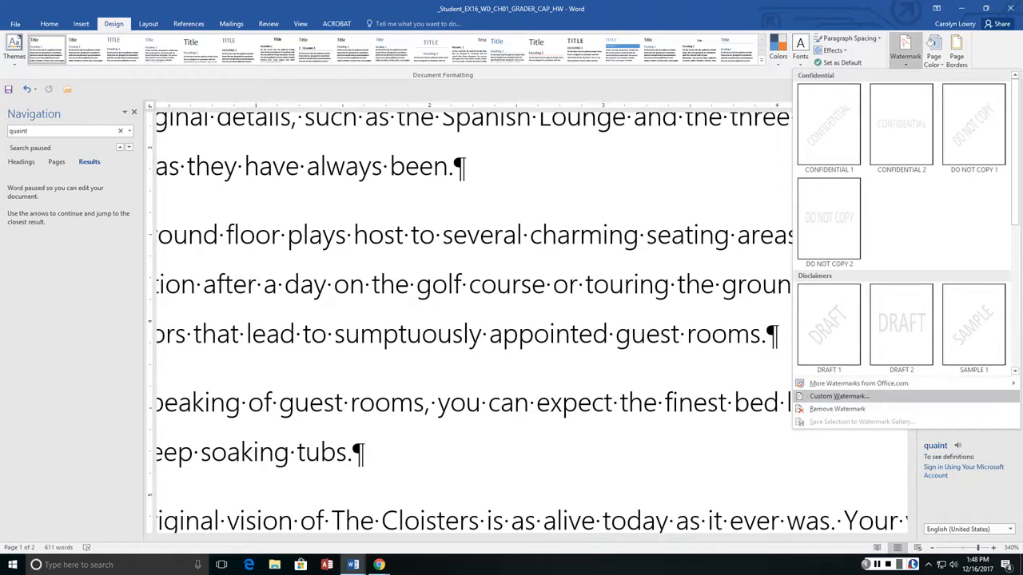
pyautogui.click(838, 397)
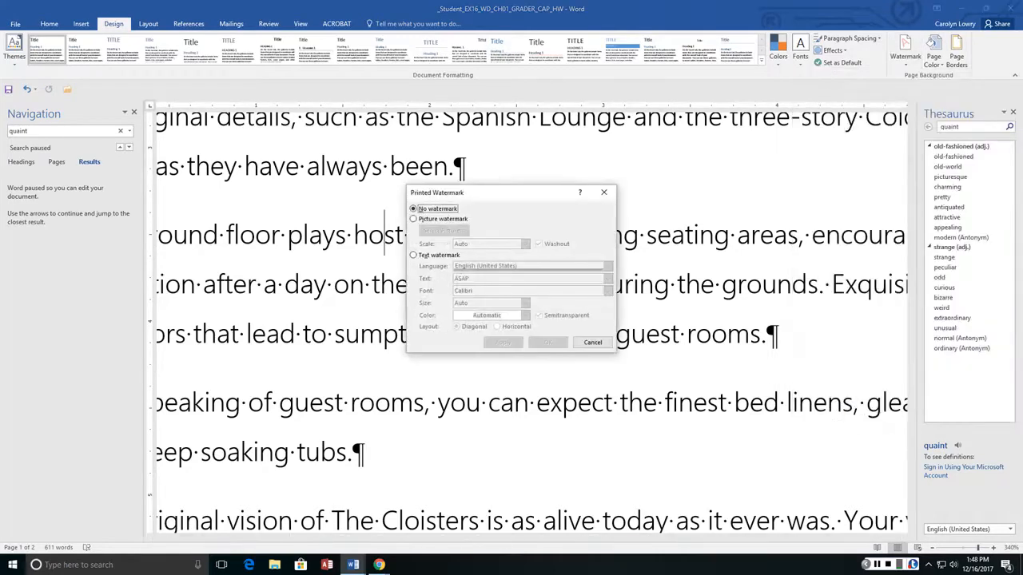
pyautogui.moveTo(479, 192); pyautogui.dragTo(627, 163)
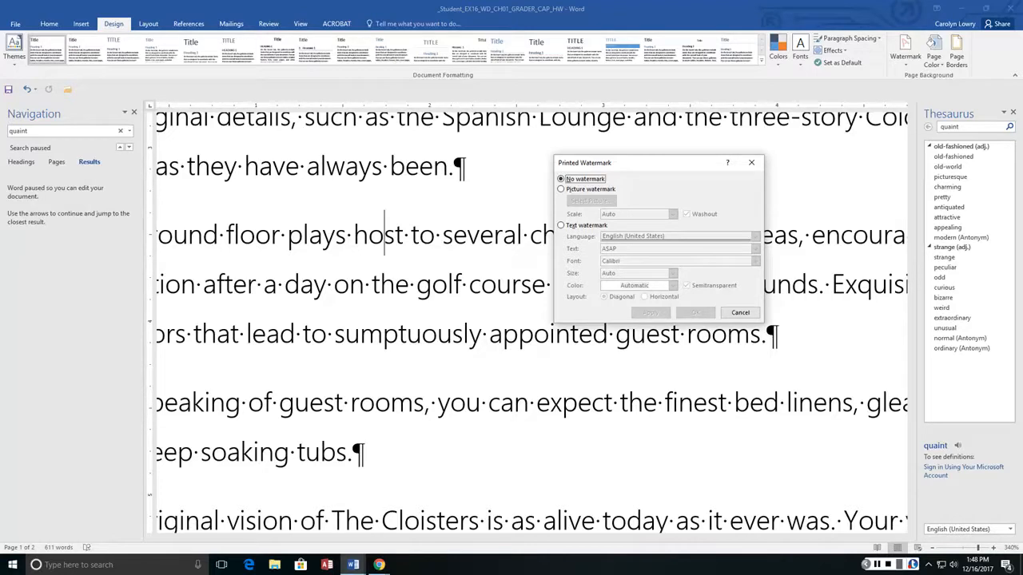
pyautogui.click(561, 225)
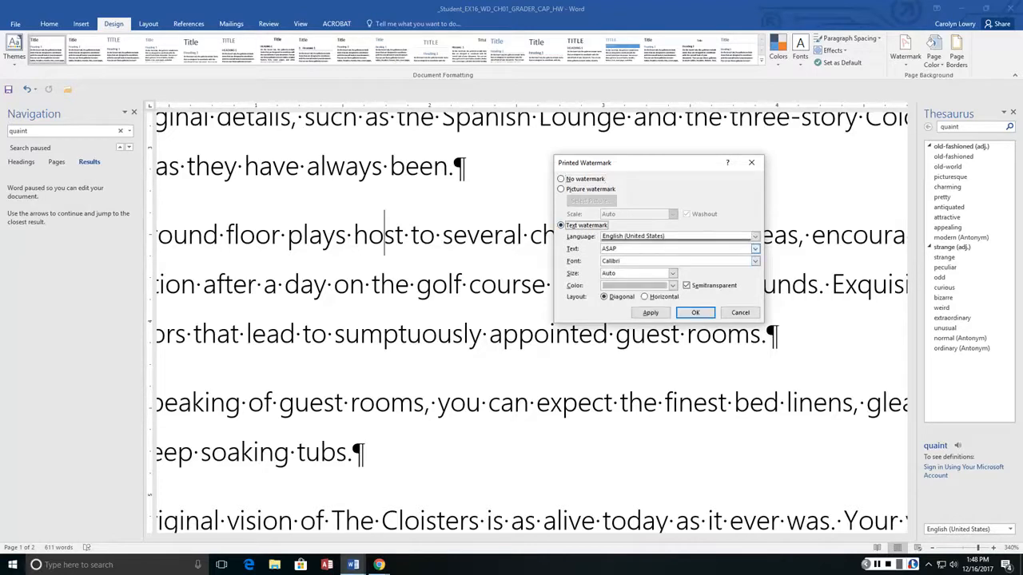
pyautogui.click(755, 248)
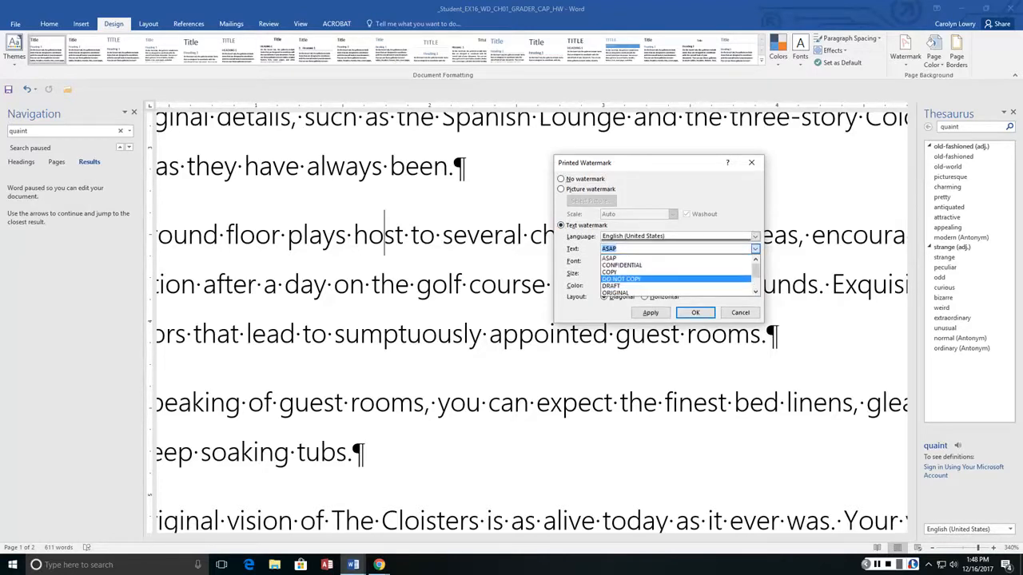
pyautogui.click(675, 286)
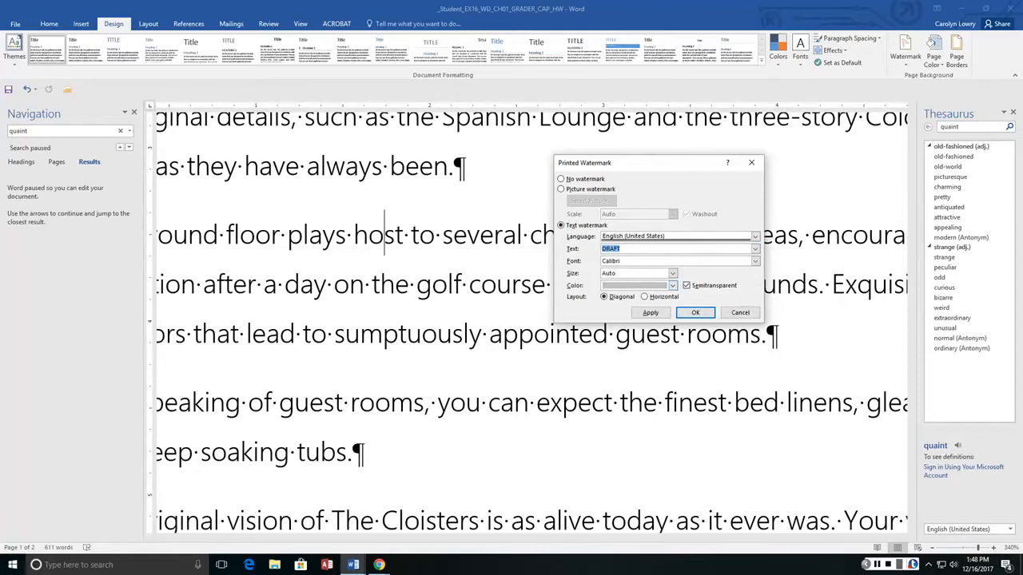
pyautogui.click(673, 285)
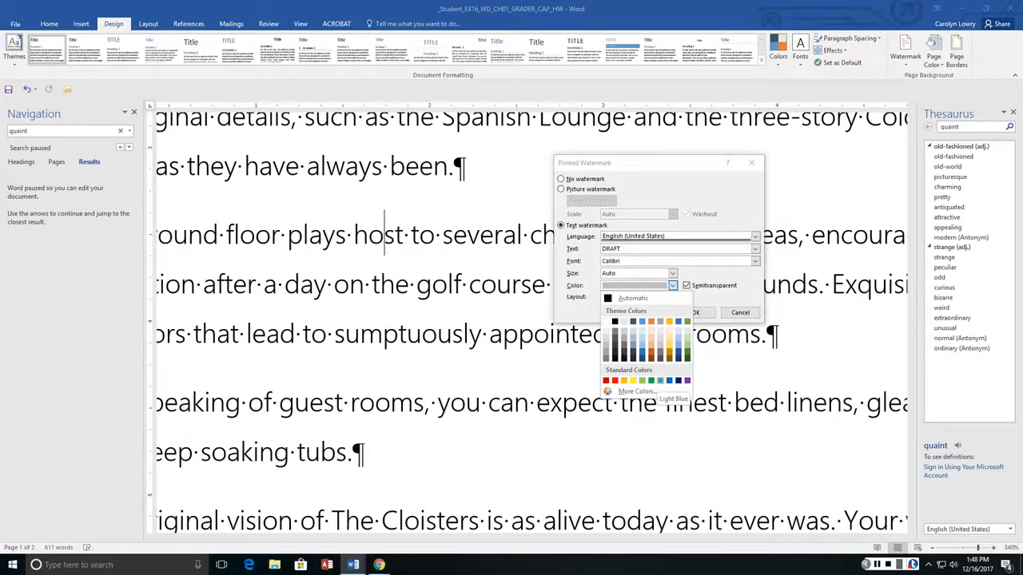
pyautogui.click(669, 381)
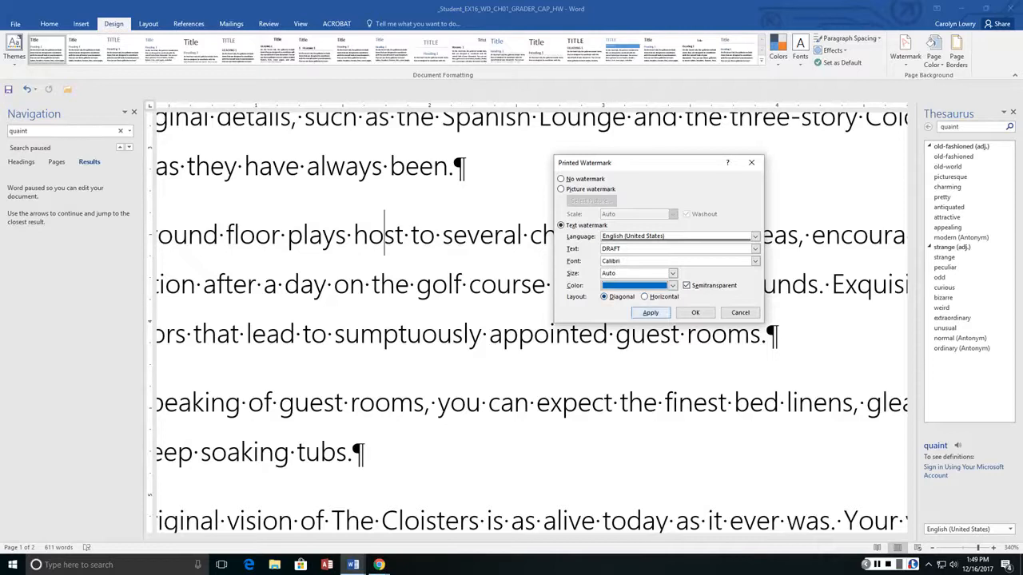
pyautogui.click(695, 313)
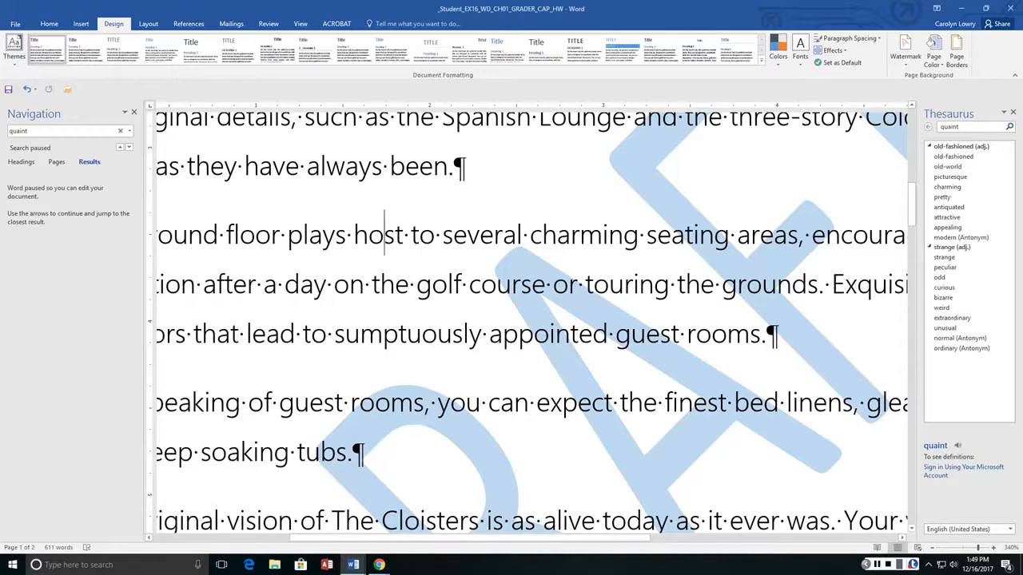
# - Close the Navigation and Thesaurus panes, and replace the hard return ending the "ground floor" paragraph with a space, joining it to "And speaking of guest rooms"
pyautogui.click(134, 113)
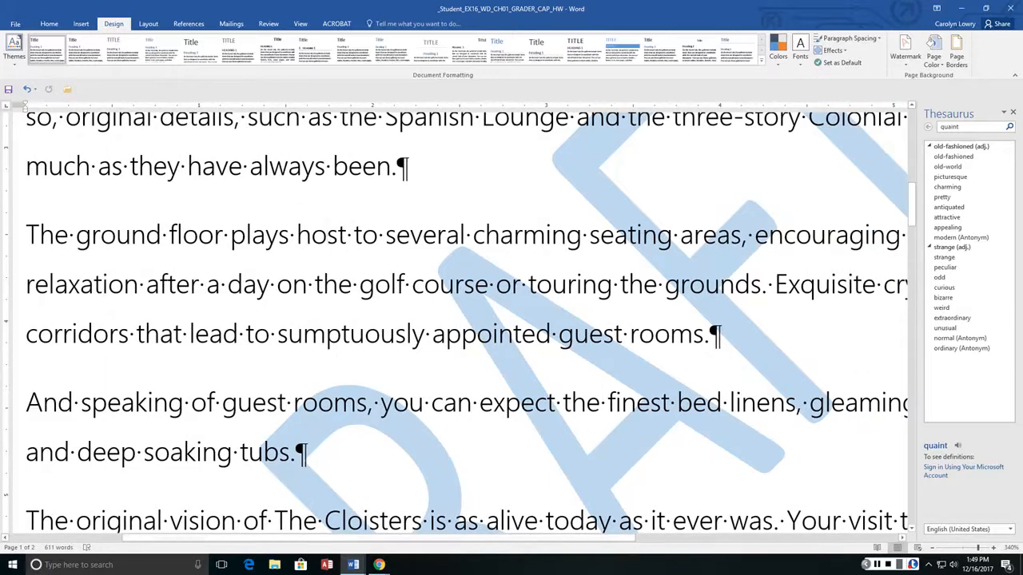
pyautogui.click(1012, 113)
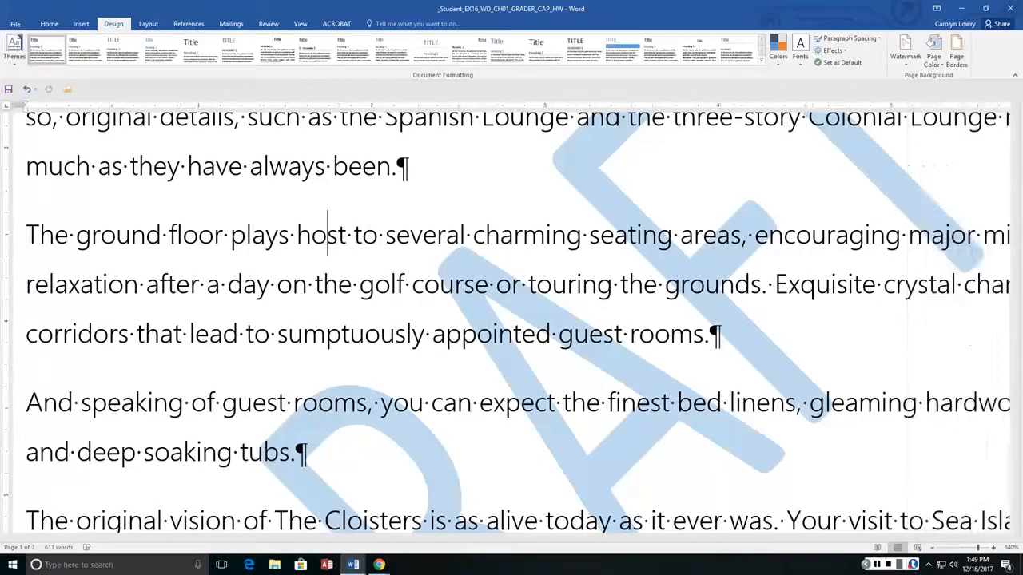
pyautogui.scroll(-6, 295, 238)
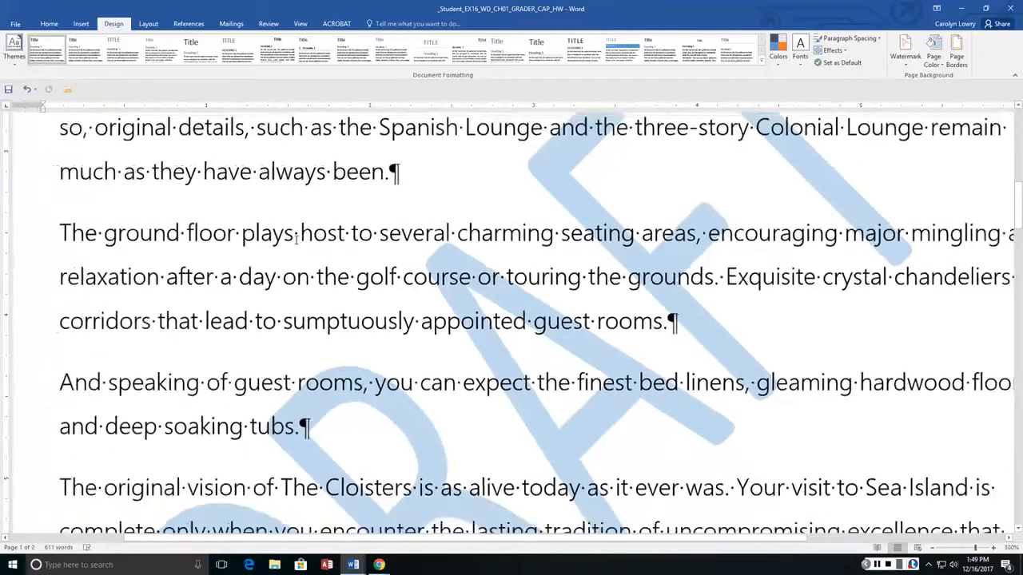
pyautogui.scroll(5, 296, 239)
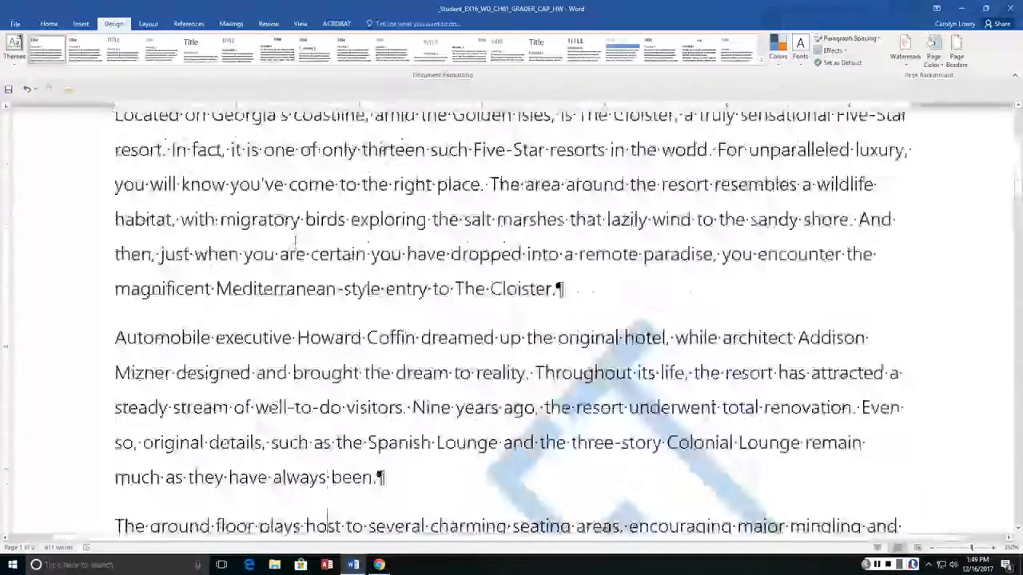
pyautogui.scroll(-2, 295, 239)
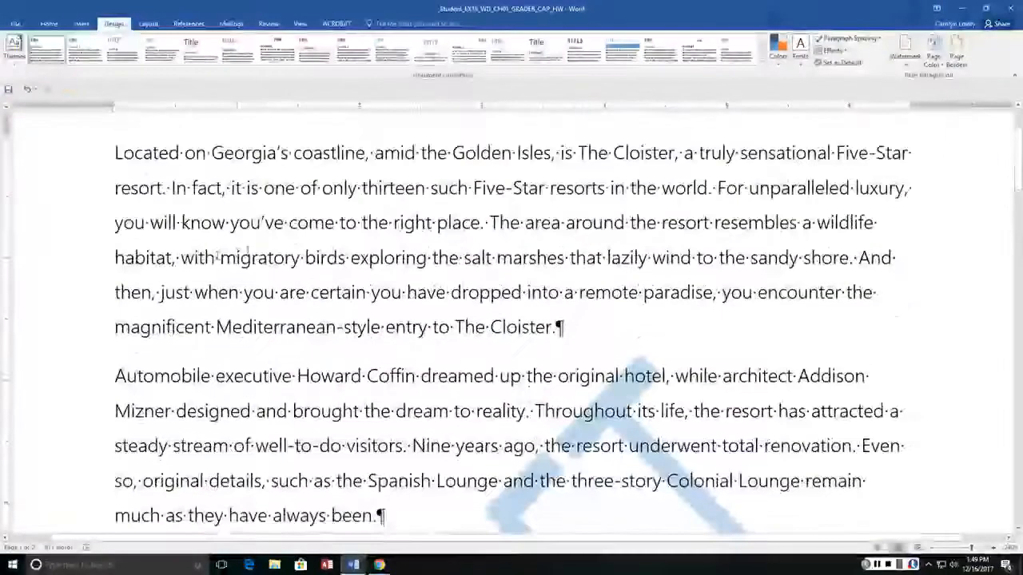
pyautogui.scroll(-4, 371, 420)
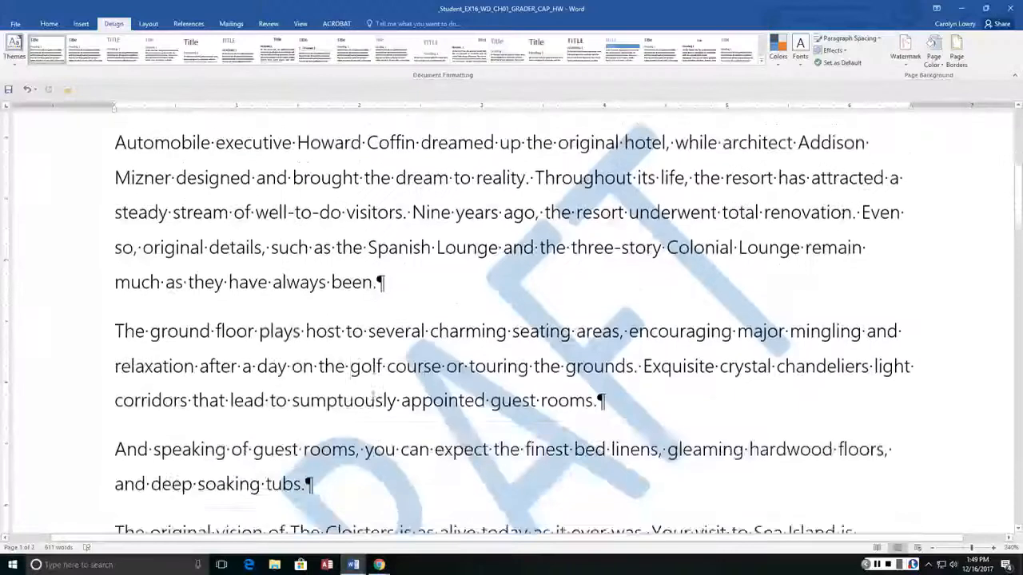
pyautogui.click(601, 397)
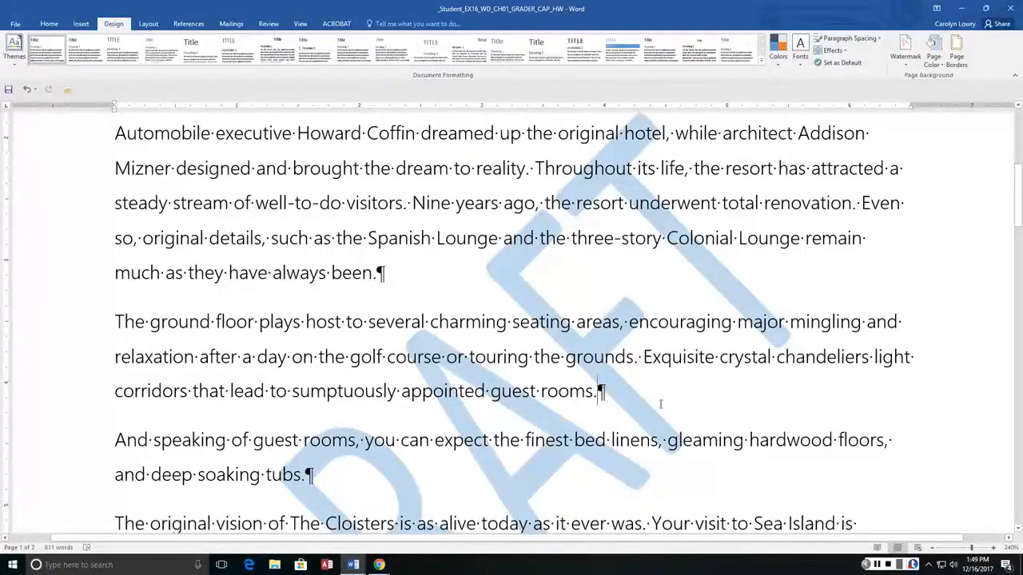
pyautogui.press('Delete')
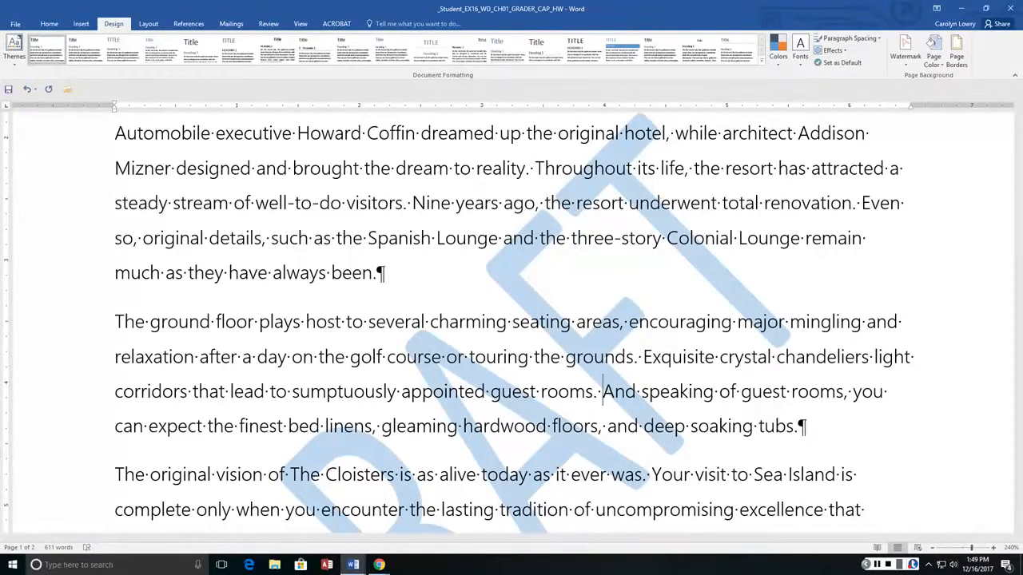
# - Replace the word "offer" with "feature" in the River Walk restaurants paragraph at the end of the first page
pyautogui.scroll(-5, 714, 339)
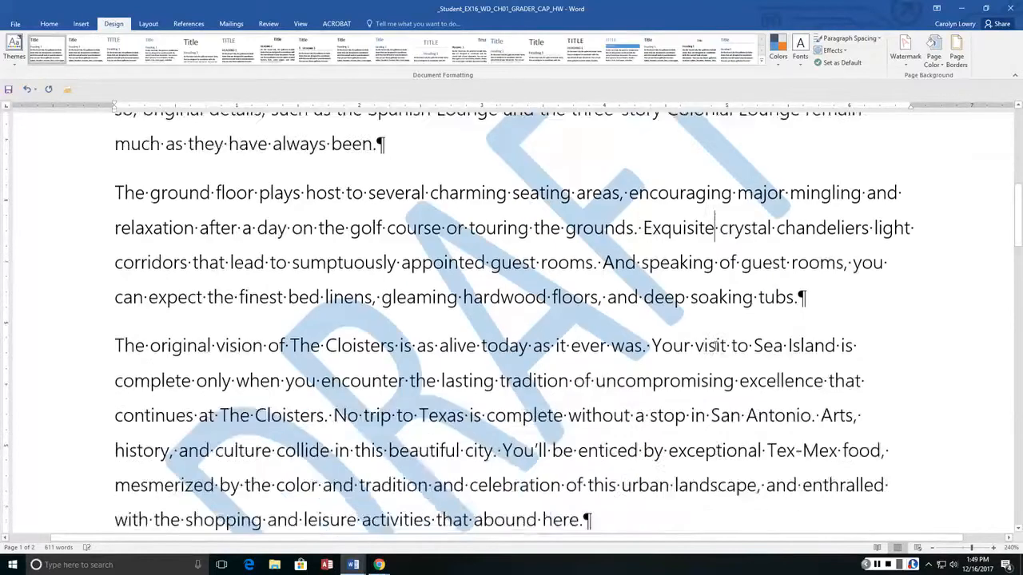
pyautogui.scroll(-2, 714, 339)
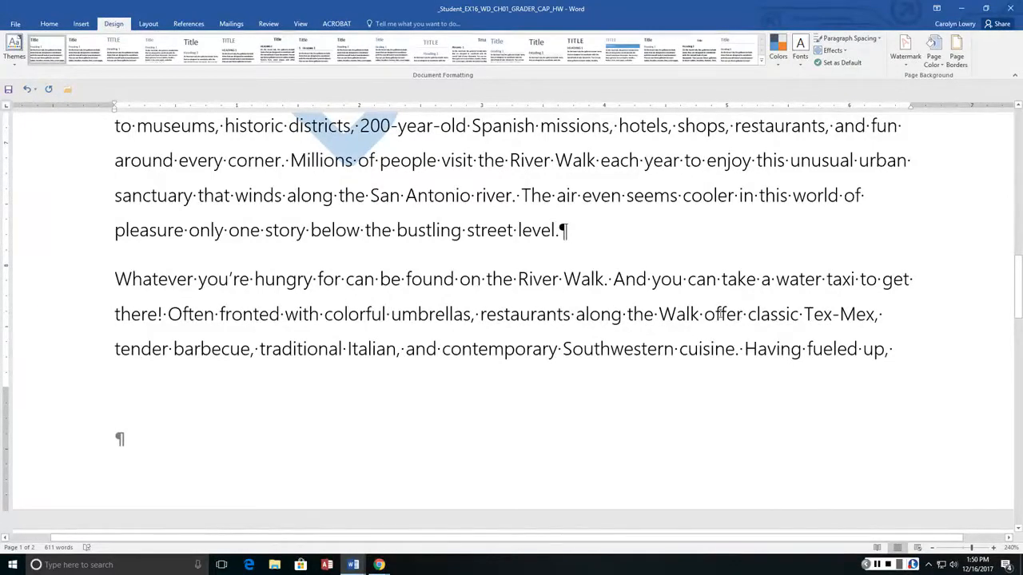
pyautogui.click(721, 315)
pyautogui.doubleClick(721, 314)
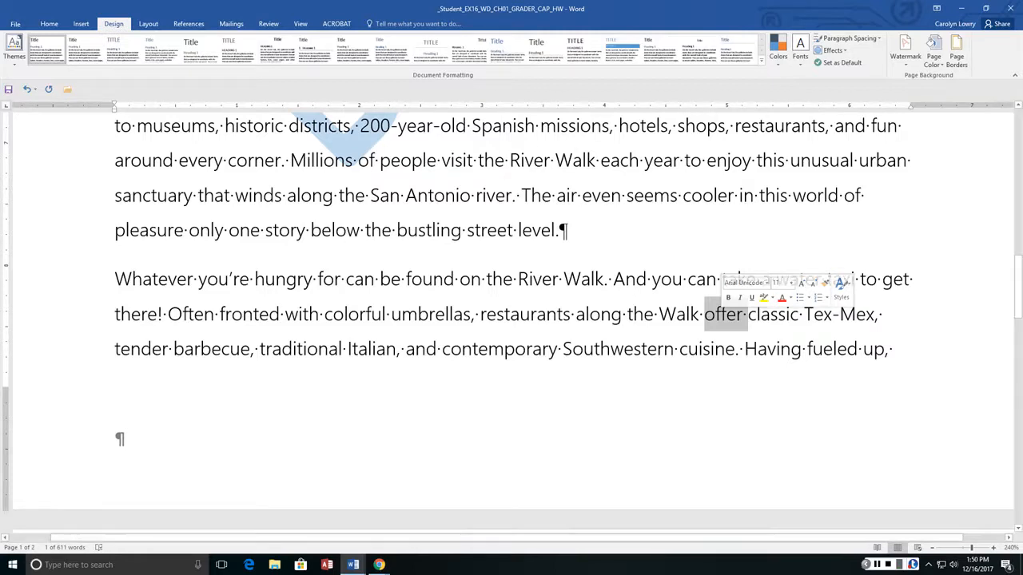
pyautogui.click(680, 313)
pyautogui.click(725, 314)
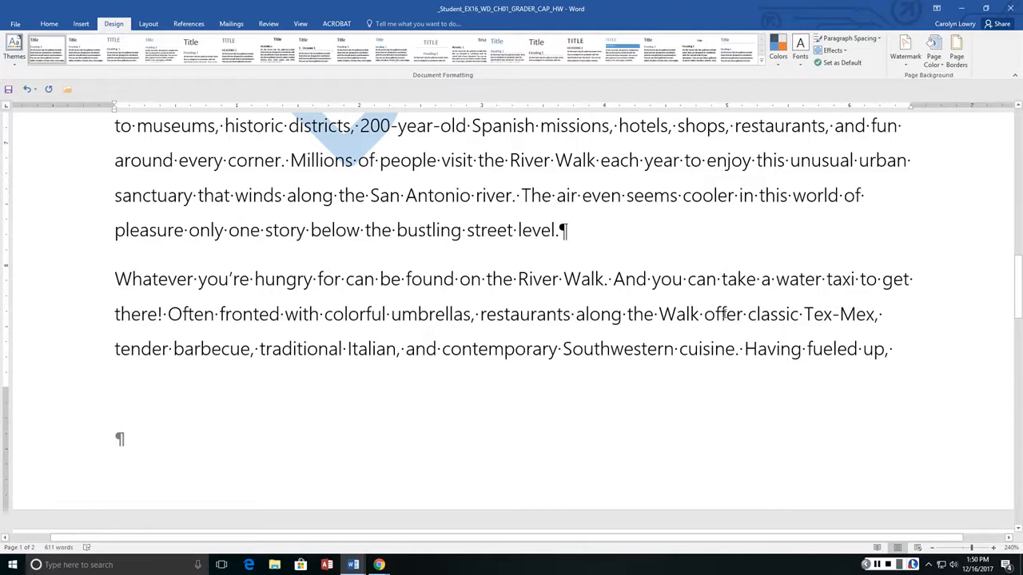
pyautogui.doubleClick(726, 314)
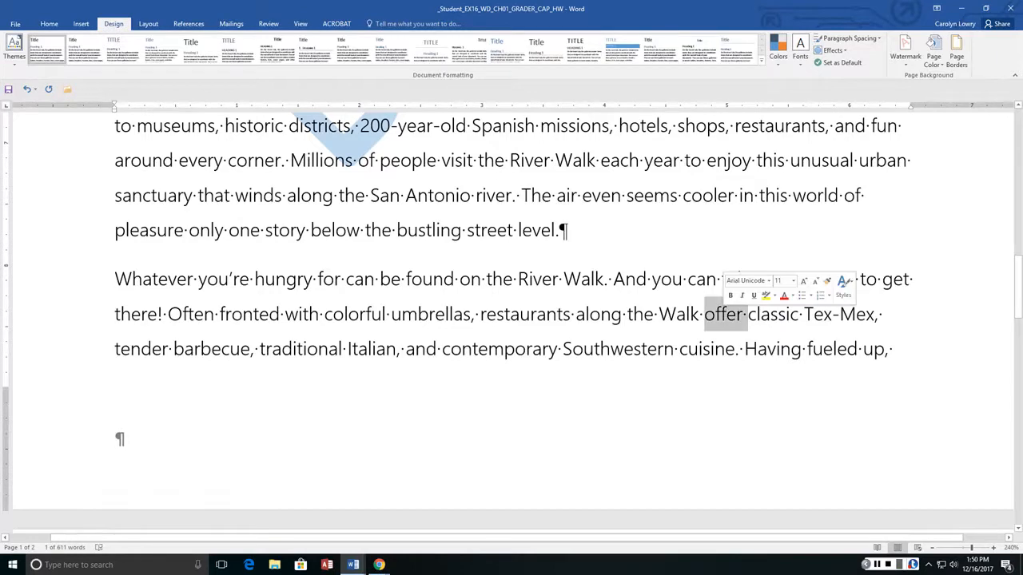
pyautogui.write('feature')
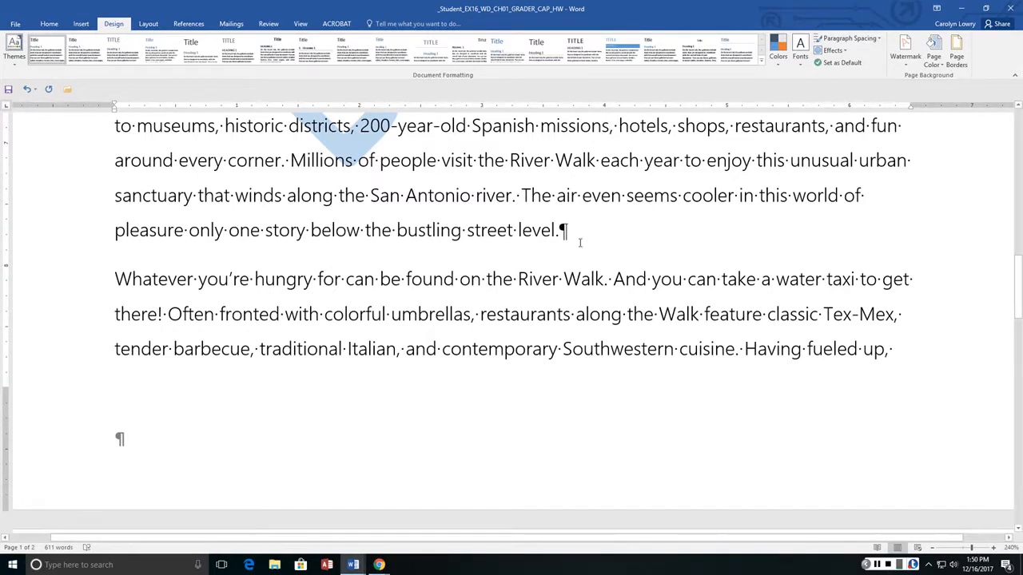
# - Find "it's" in the Alamo paragraph on the second page, replace it with "it is", and consult instruction 5 in the instructions document
pyautogui.click(615, 281)
pyautogui.scroll(-15, 613, 284)
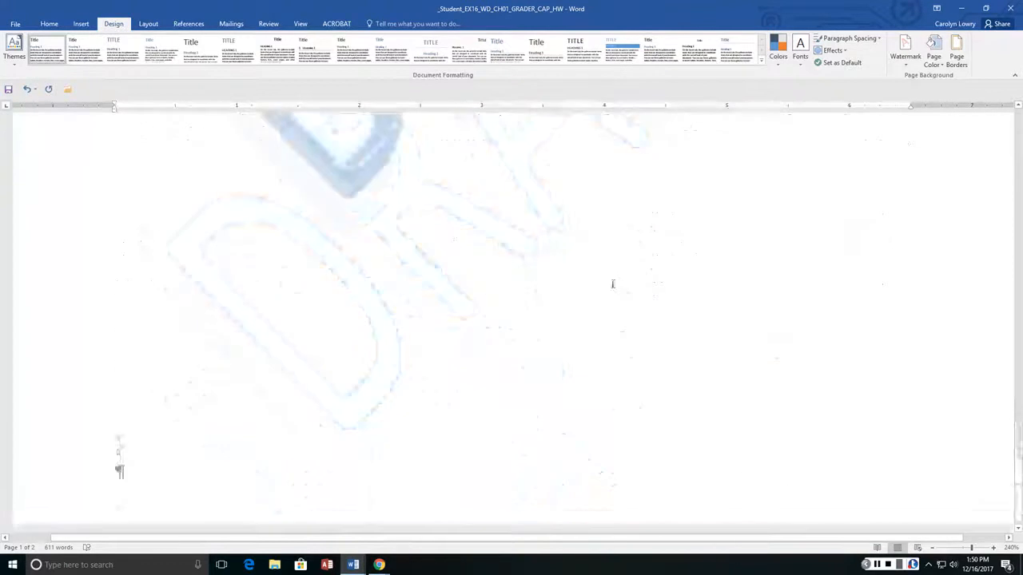
pyautogui.scroll(10, 613, 283)
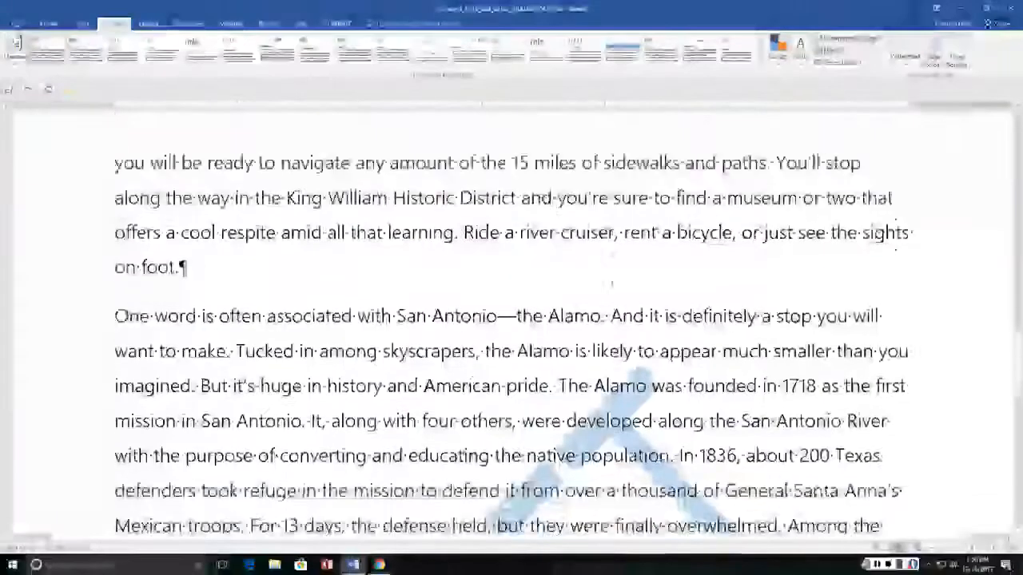
pyautogui.click(326, 307)
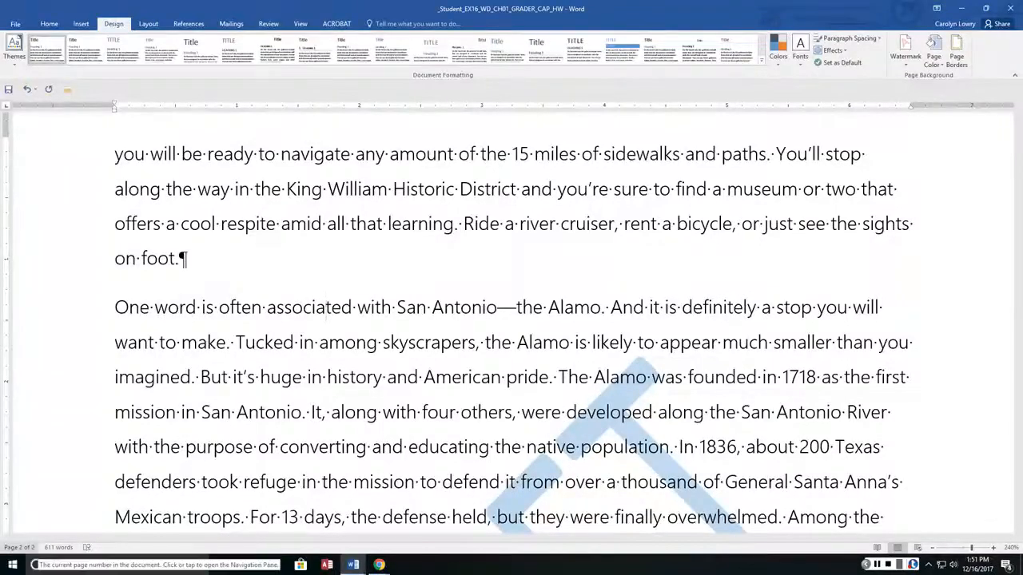
pyautogui.scroll(-5, 400, 335)
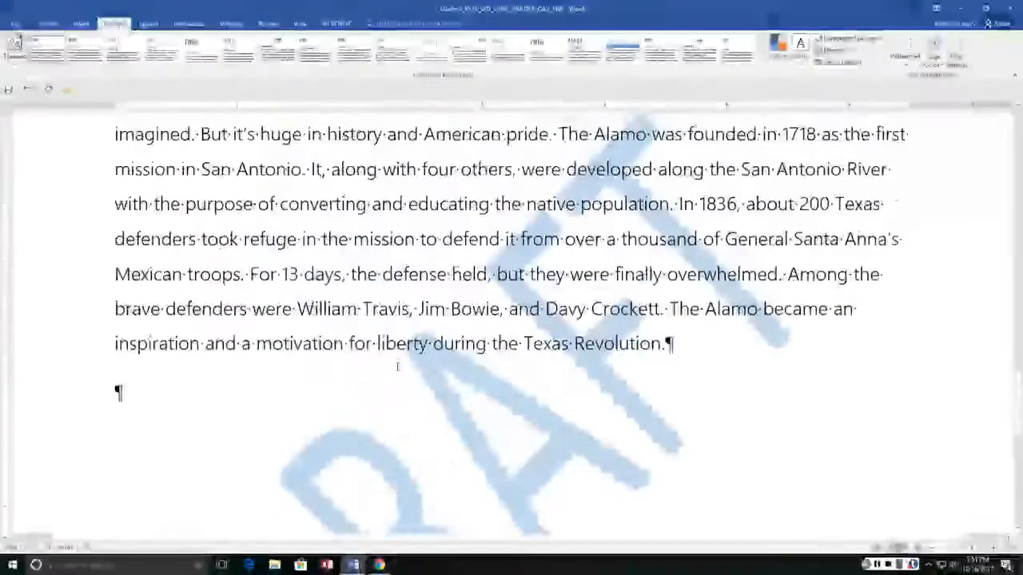
pyautogui.scroll(3, 397, 366)
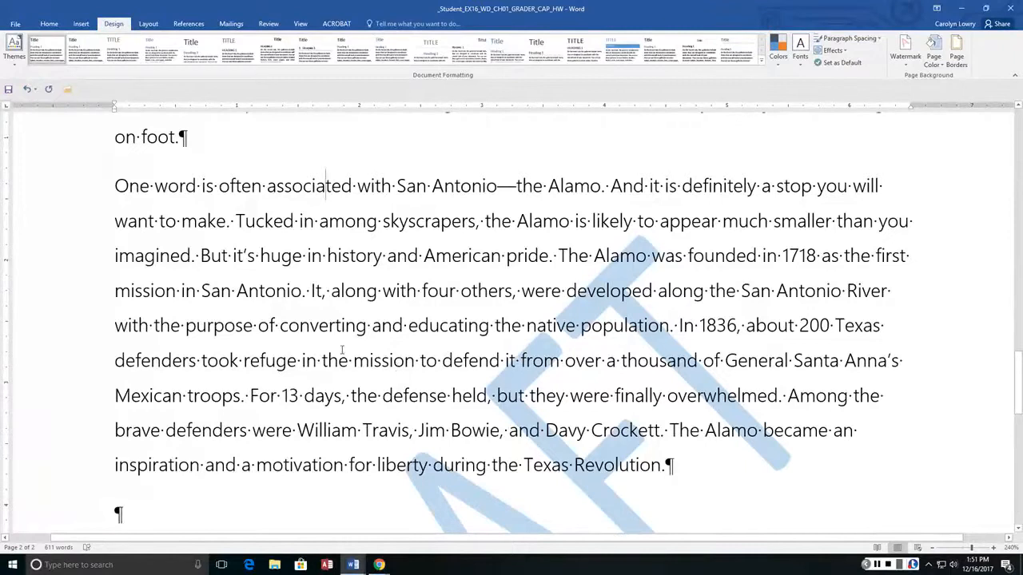
pyautogui.hotkey('ctrl', 'f')
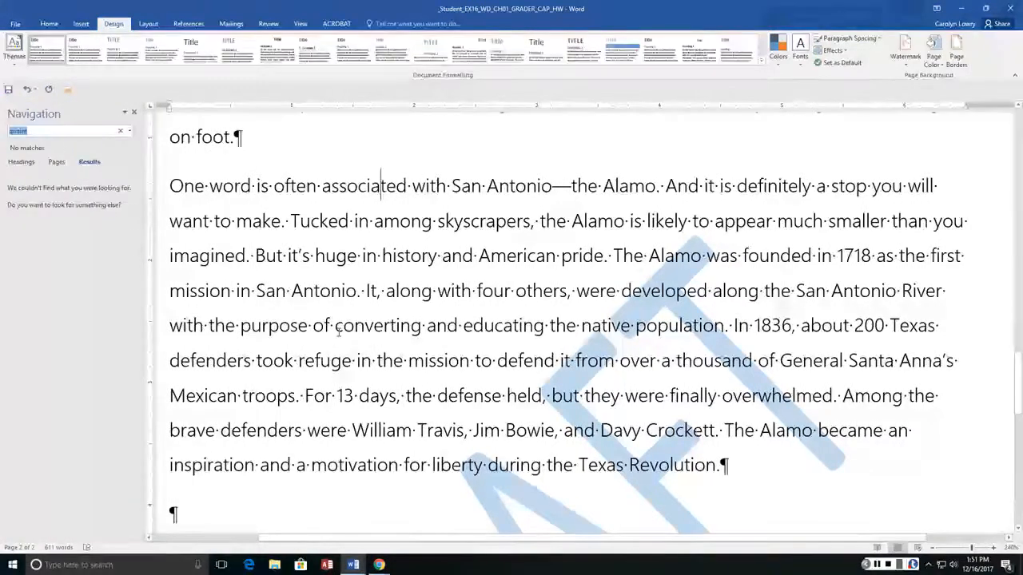
pyautogui.write("it's")
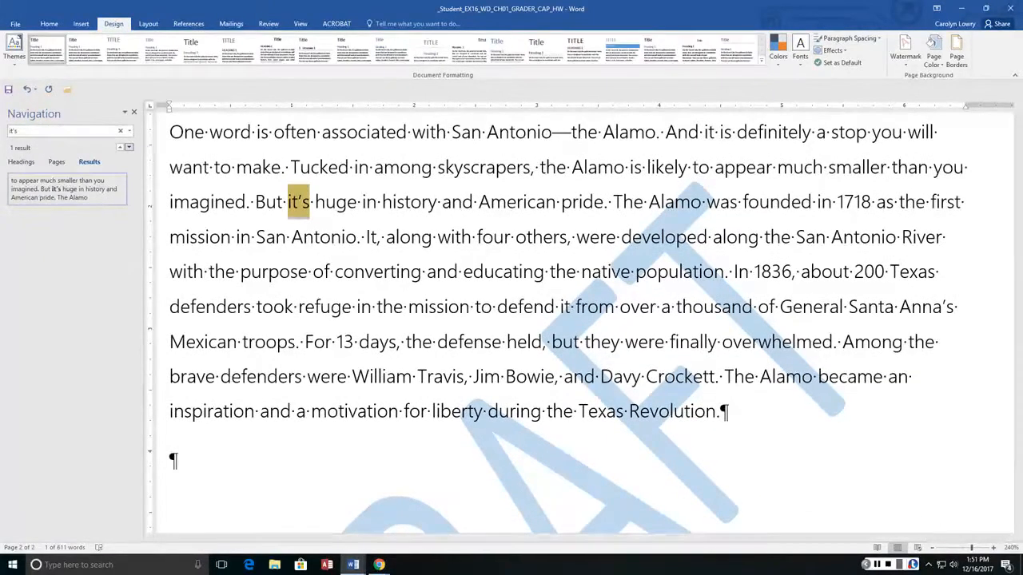
pyautogui.click(306, 201)
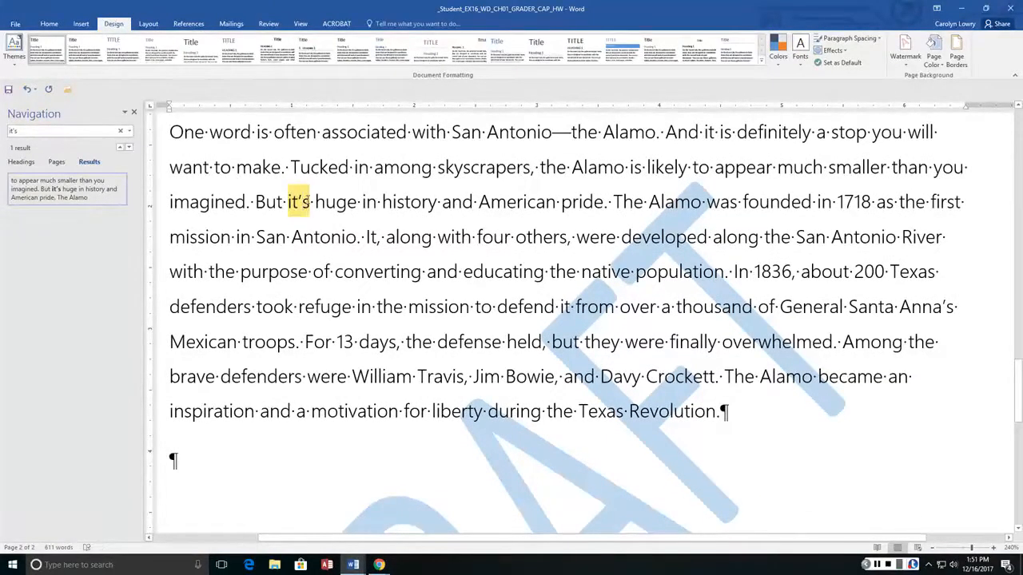
pyautogui.moveTo(308, 201); pyautogui.dragTo(287, 201)
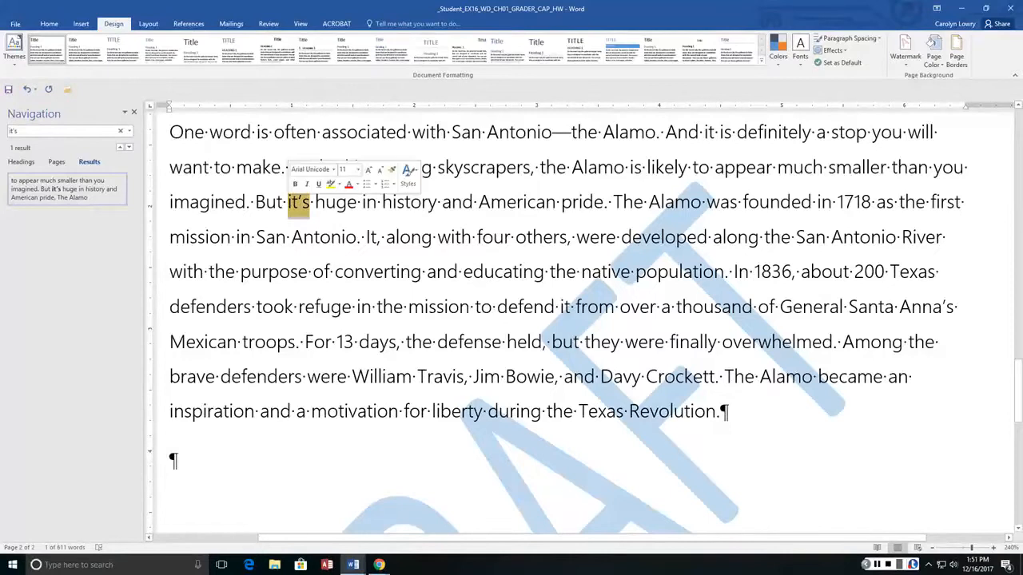
pyautogui.write('it is')
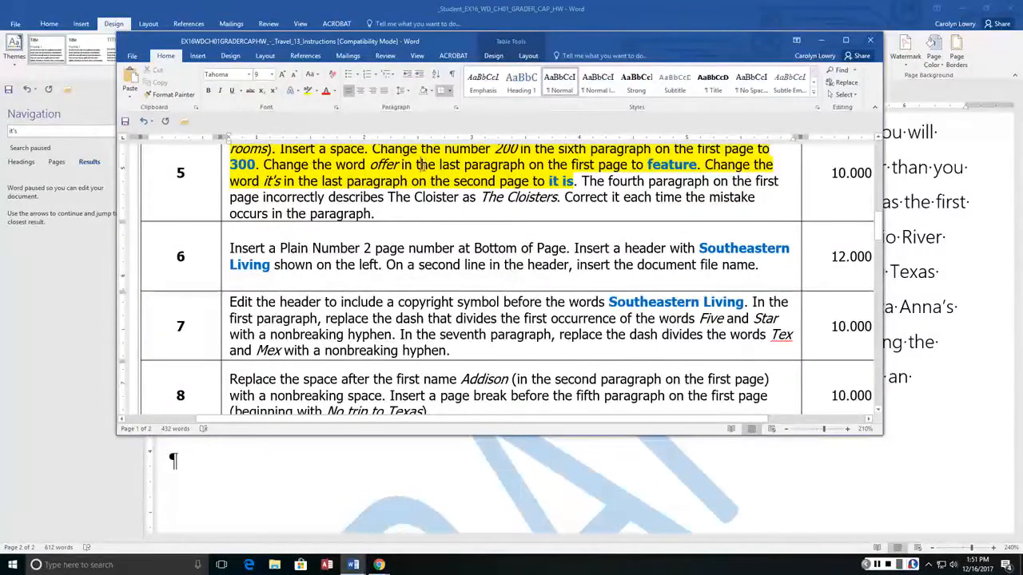
pyautogui.scroll(2, 422, 164)
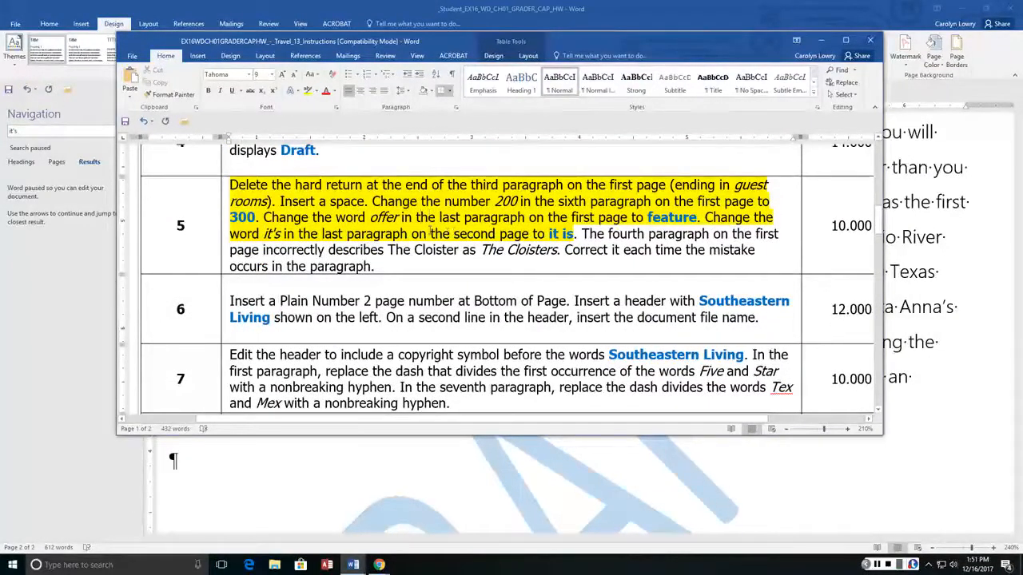
# - Review instruction 5, minimize the instructions document, and change "200" to "300" before "Texas defenders" in the Alamo paragraph
pyautogui.scroll(2, 431, 233)
pyautogui.scroll(-2, 310, 200)
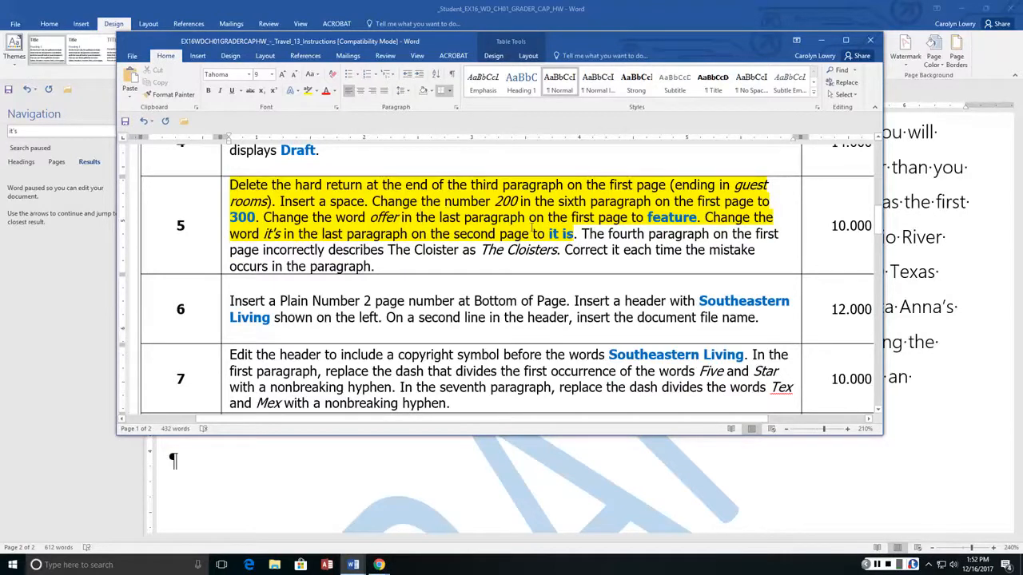
pyautogui.moveTo(472, 41); pyautogui.dragTo(499, 61)
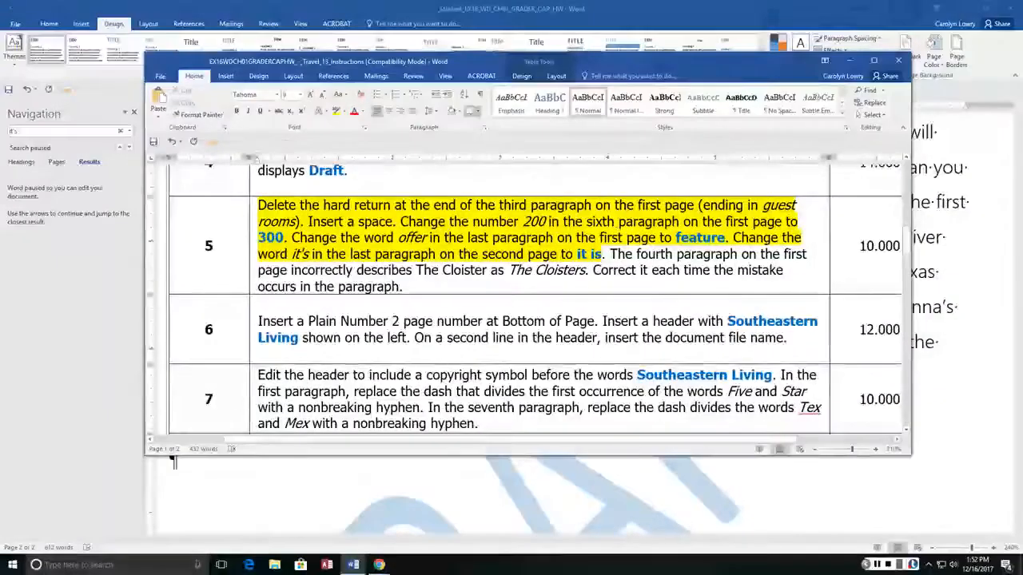
pyautogui.click(850, 61)
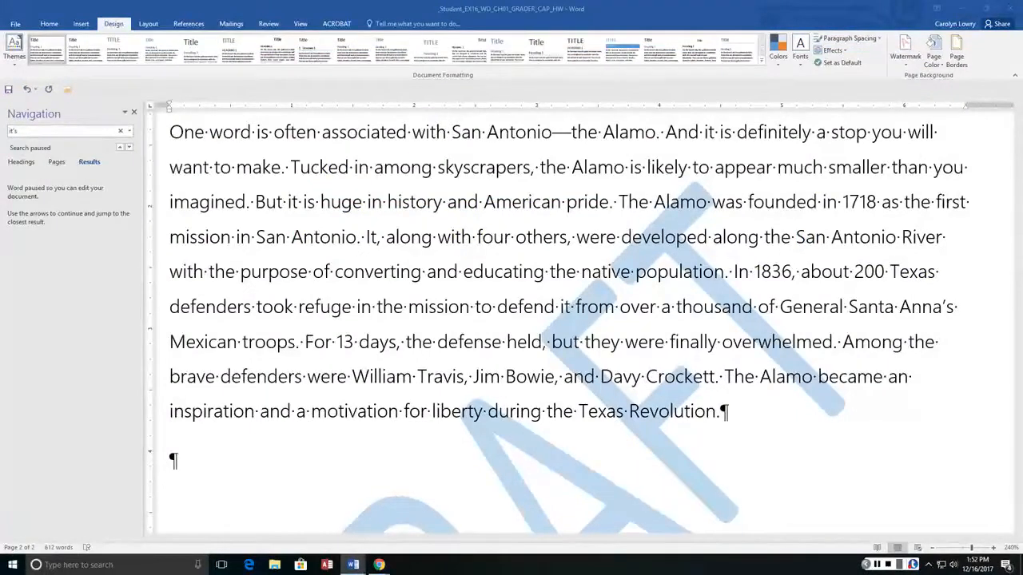
pyautogui.click(36, 130)
pyautogui.write('200')
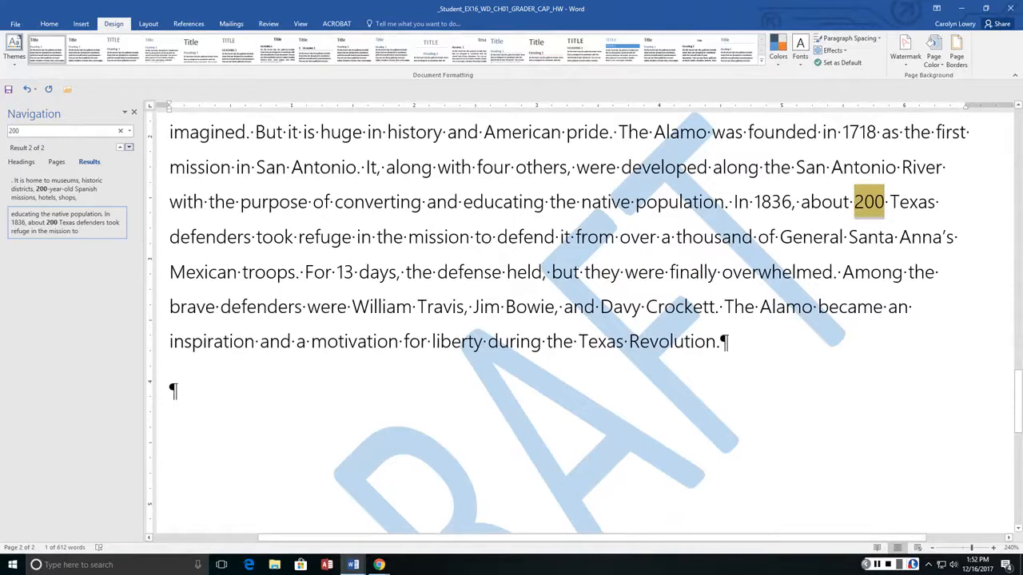
pyautogui.click(874, 202)
pyautogui.doubleClick(874, 202)
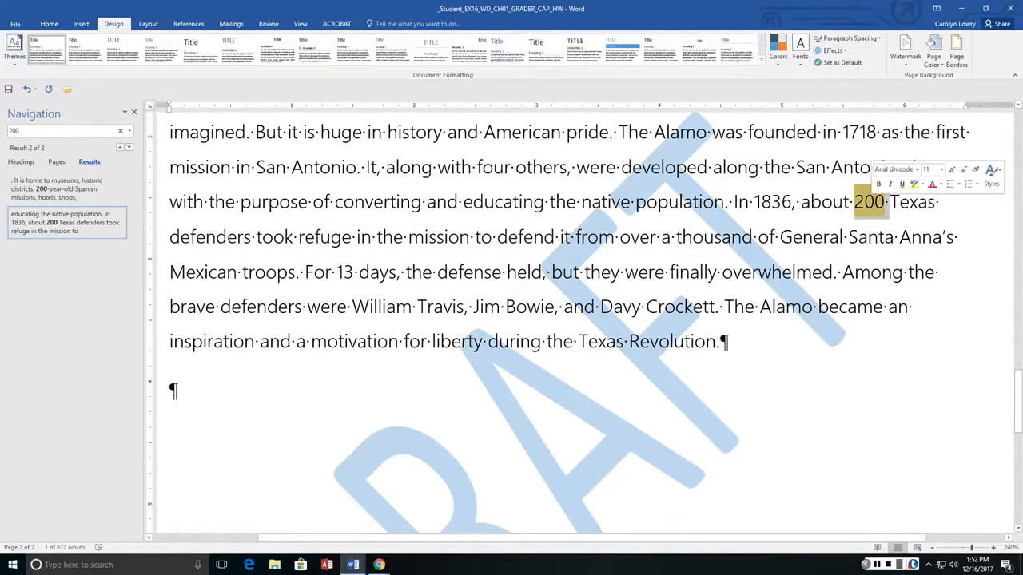
pyautogui.write('300')
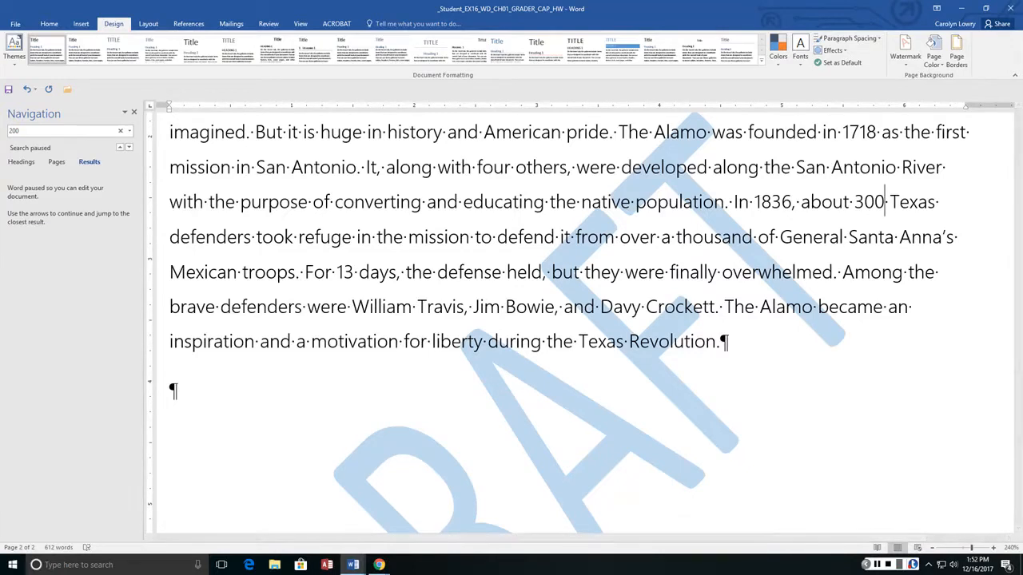
# - Find "Cloisters" in the document and correct both occurrences in the fourth paragraph to "Cloister"
pyautogui.hotkey('ctrl', 'f')
pyautogui.click(73, 133)
pyautogui.write('Cloisters')
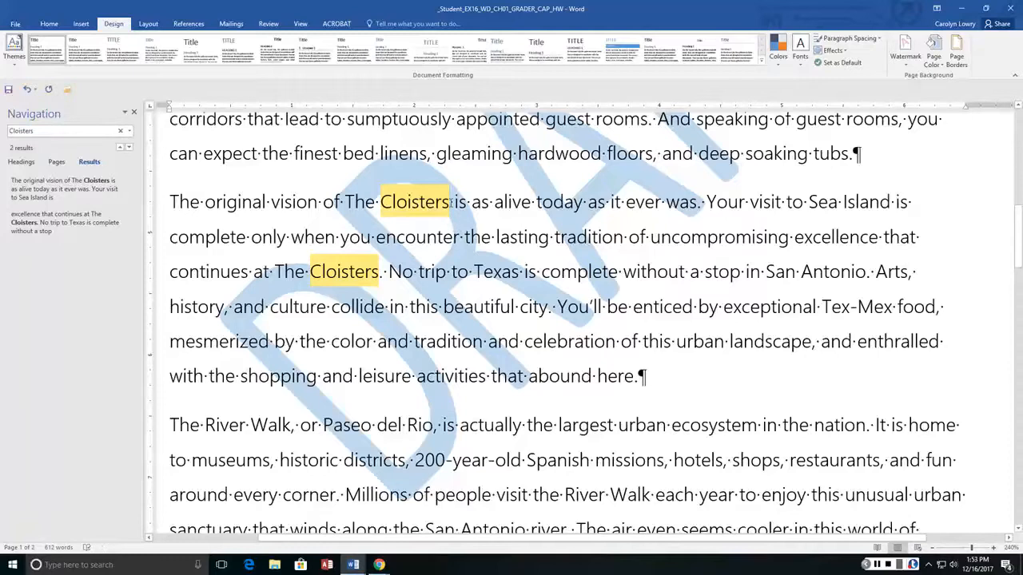
pyautogui.press('BackSpace')
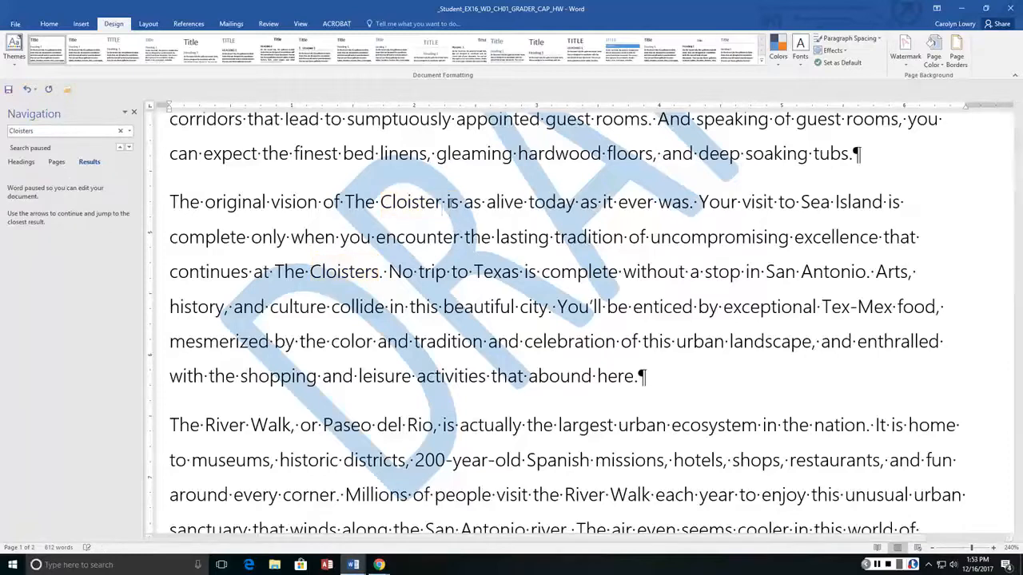
pyautogui.click(379, 271)
pyautogui.press('BackSpace')
pyautogui.press('BackSpace')
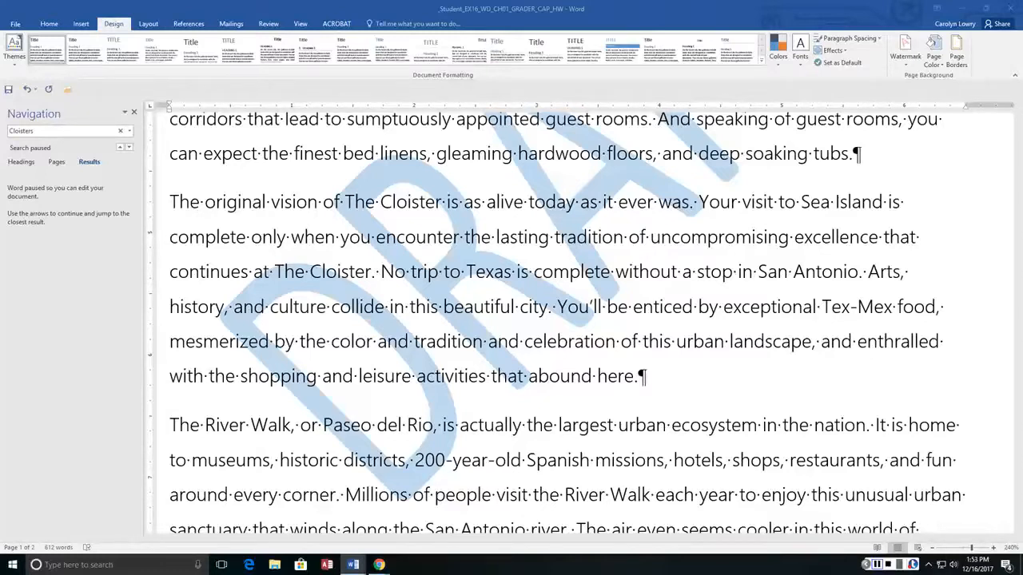
# - Insert a Plain Number 2 page number at the bottom of the page
pyautogui.click(877, 565)
pyautogui.click(876, 566)
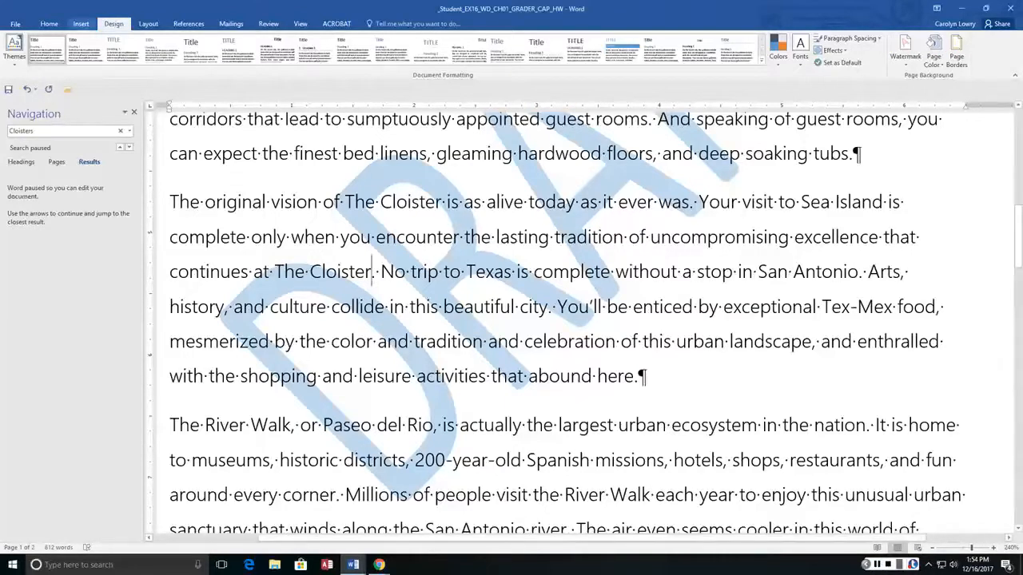
pyautogui.click(81, 24)
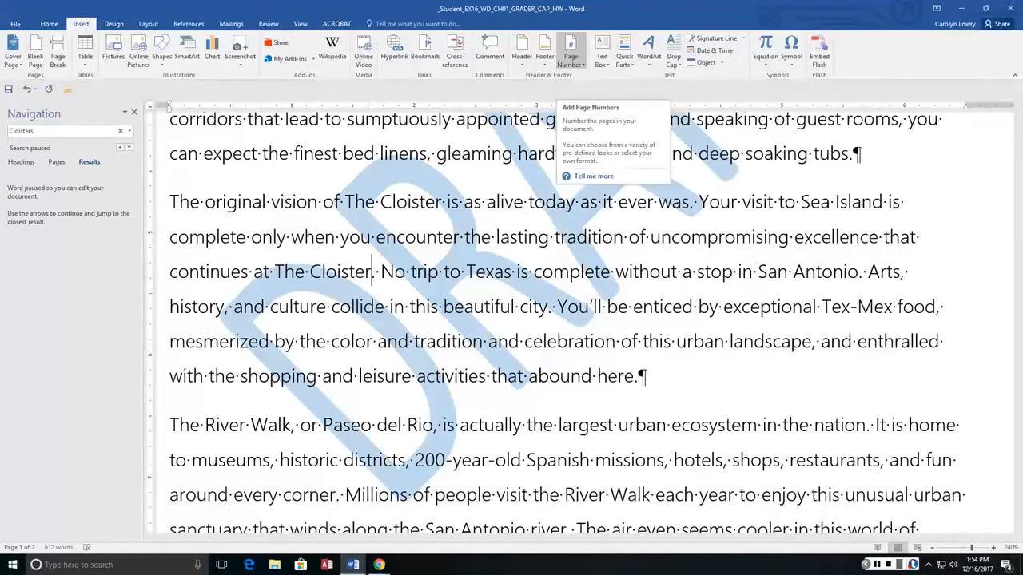
pyautogui.click(571, 57)
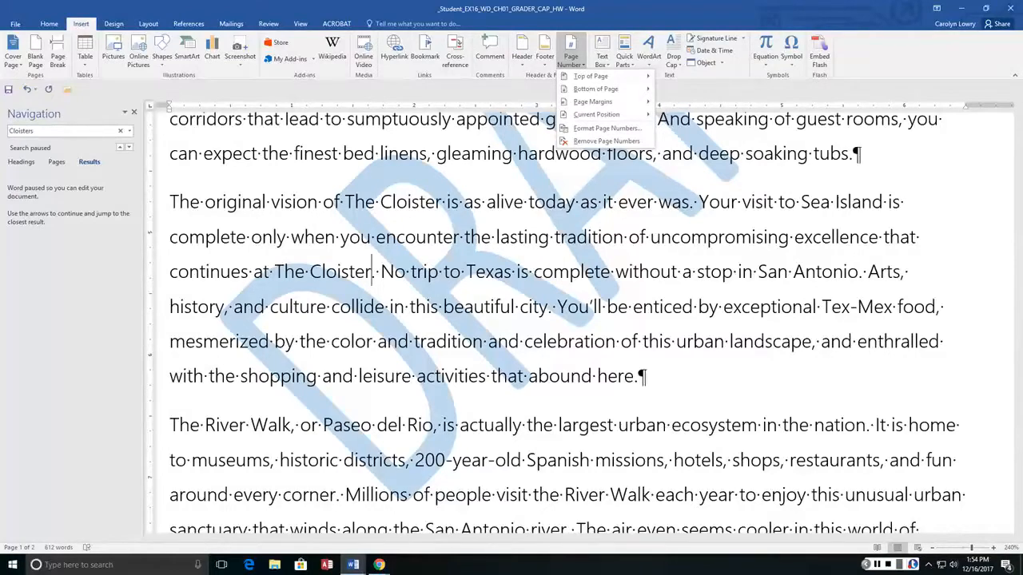
pyautogui.moveTo(591, 76)
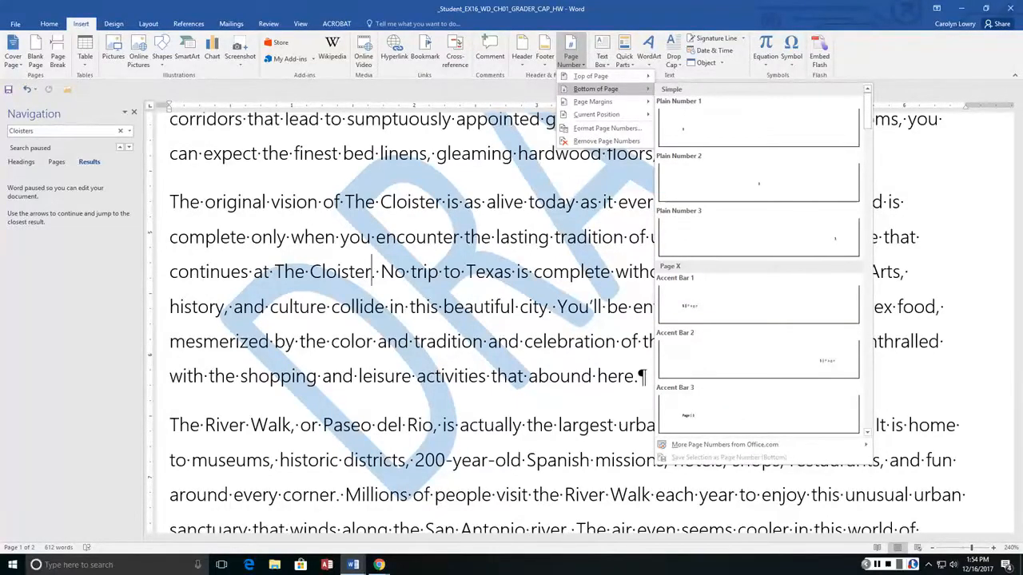
pyautogui.click(759, 179)
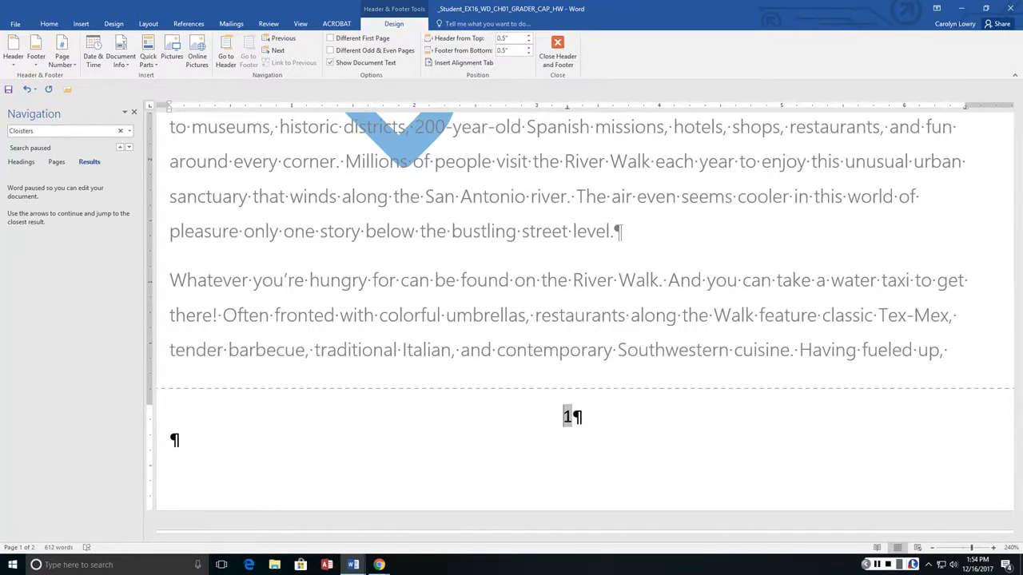
# - Enter "Southeastern Living" at the left of the first page's header
pyautogui.scroll(2, 583, 319)
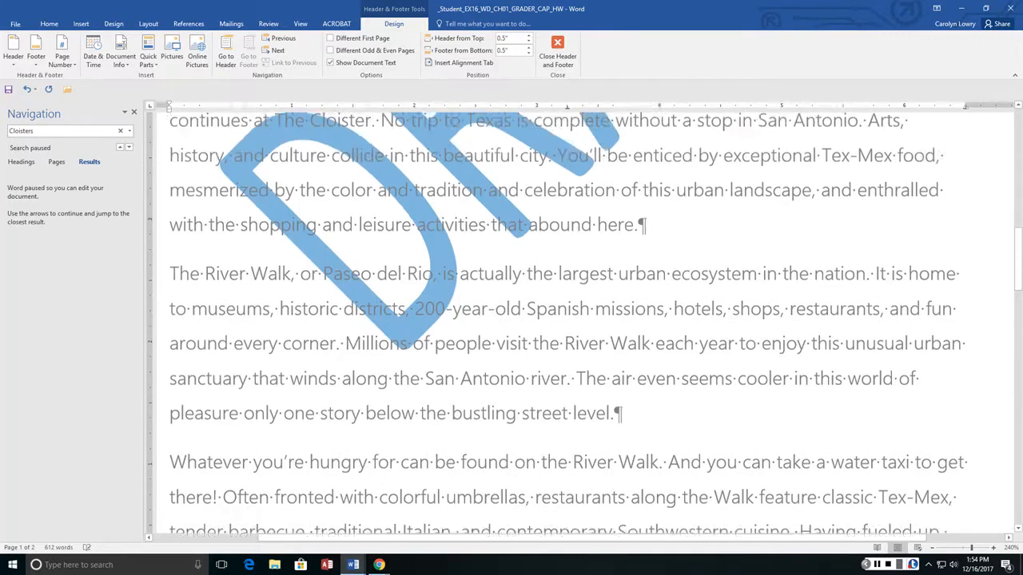
pyautogui.scroll(10, 660, 158)
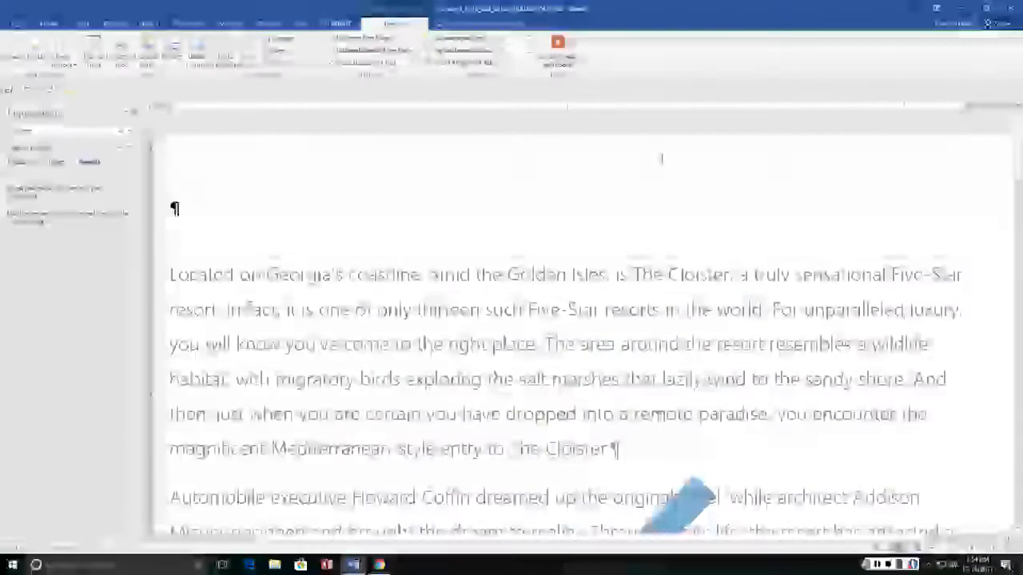
pyautogui.doubleClick(381, 206)
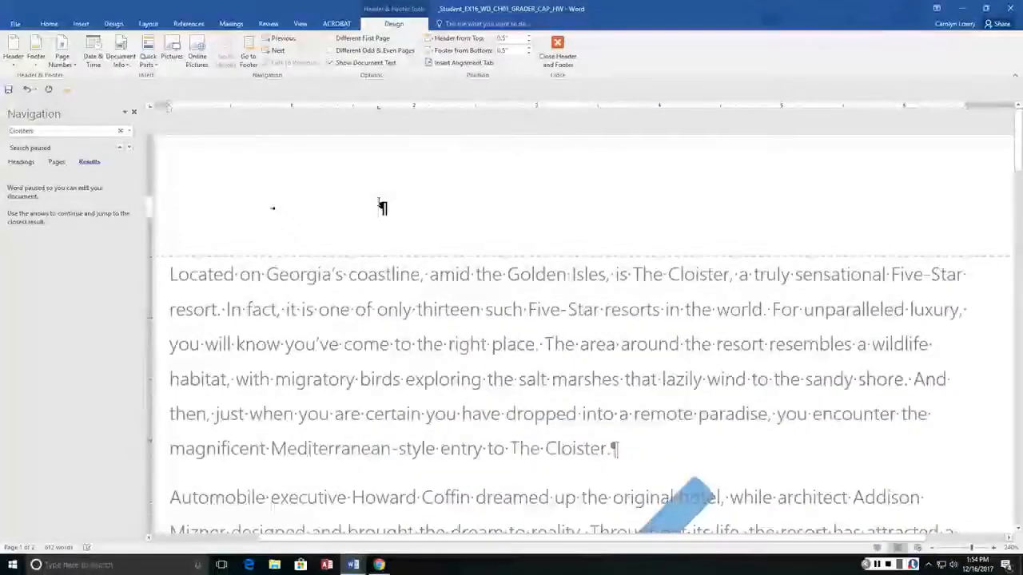
pyautogui.press('BackSpace')
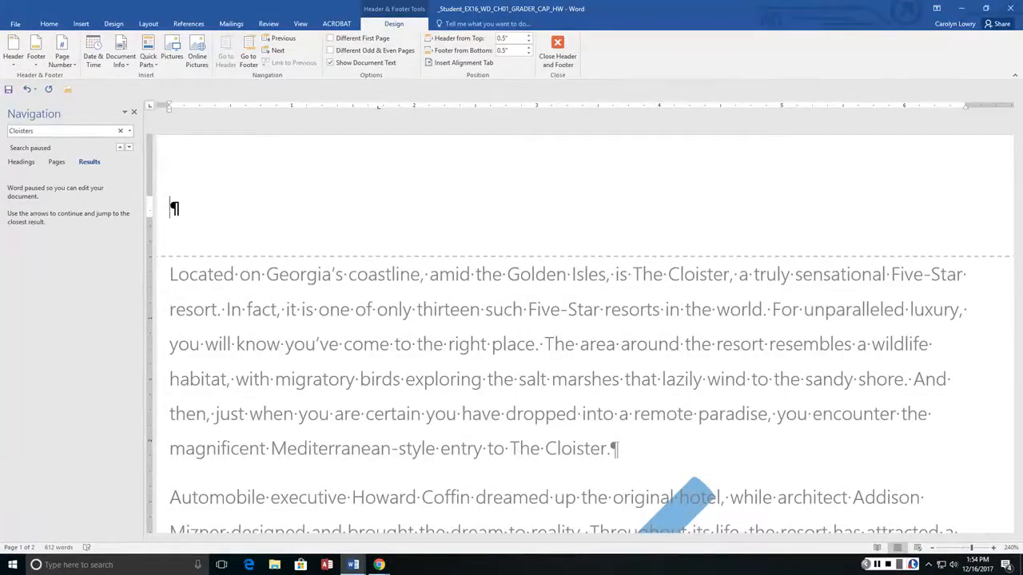
pyautogui.write('Southes')
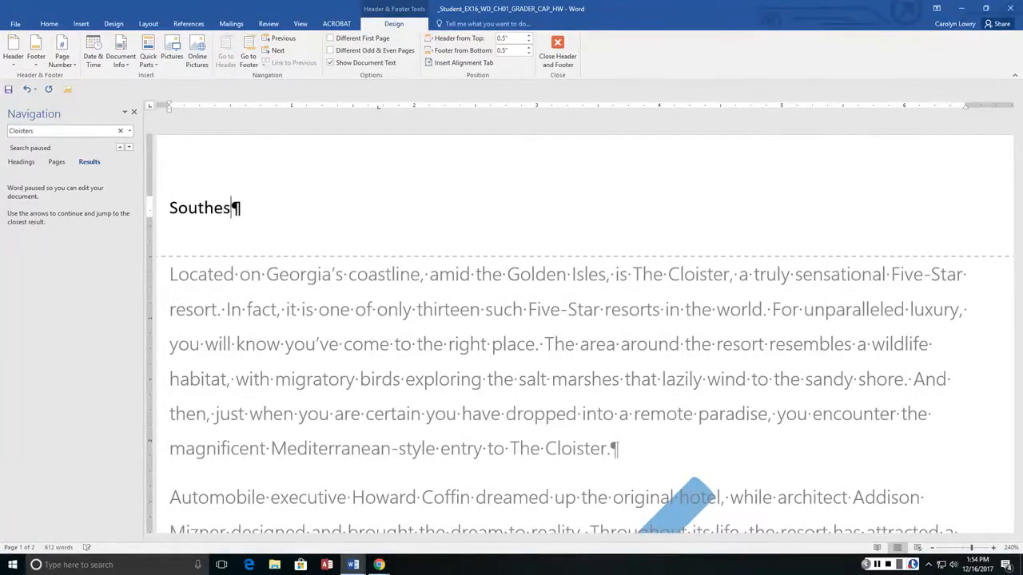
pyautogui.press('BackSpace')
pyautogui.write('astern L')
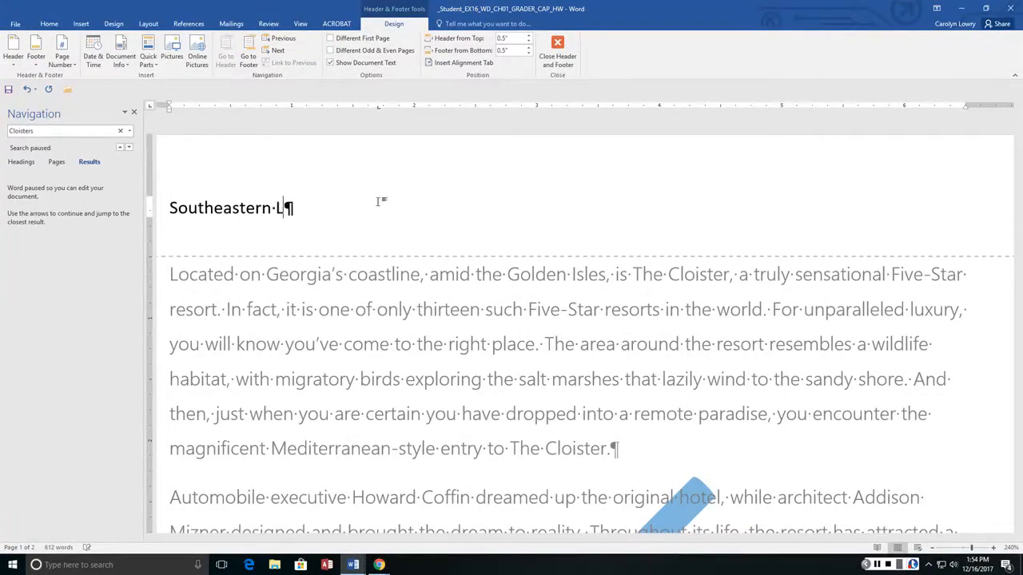
pyautogui.write('iving')
# - Insert the document's file name on a second line of the header
pyautogui.press('Return')
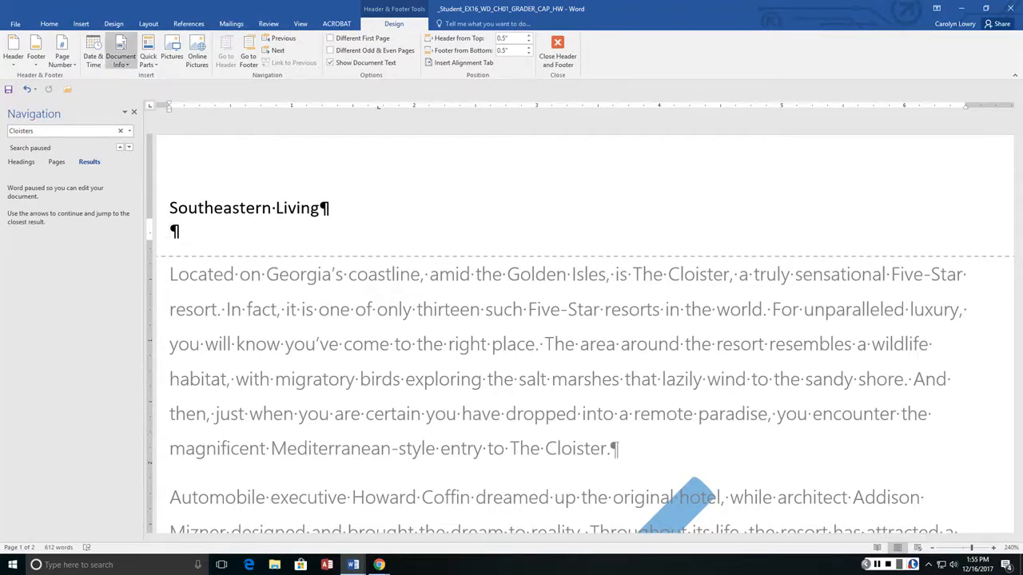
pyautogui.click(121, 60)
pyautogui.click(136, 89)
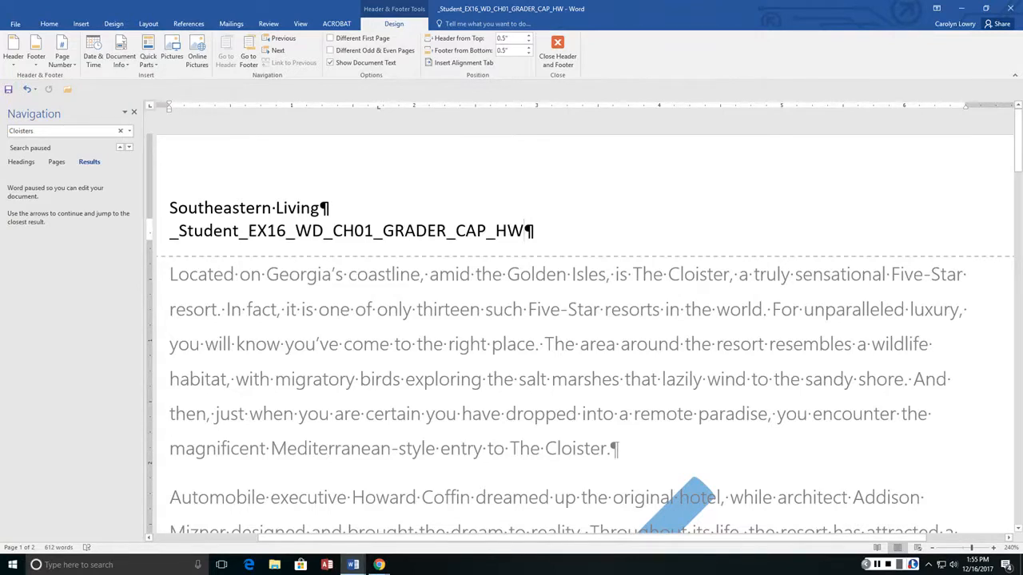
pyautogui.click(121, 56)
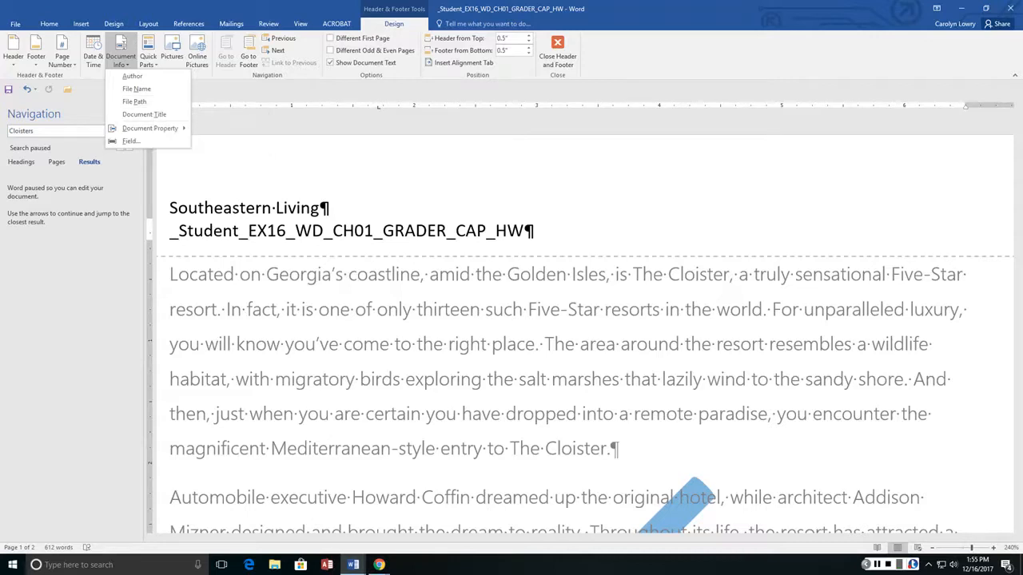
pyautogui.press('Escape')
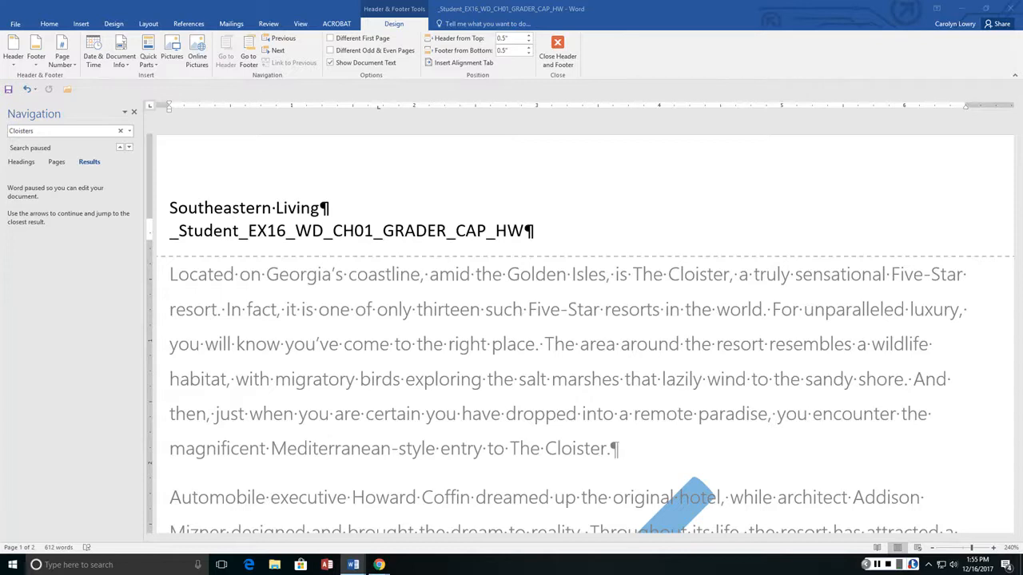
# - Insert a copyright symbol directly before "Southeastern Living" in the header
pyautogui.click(173, 207)
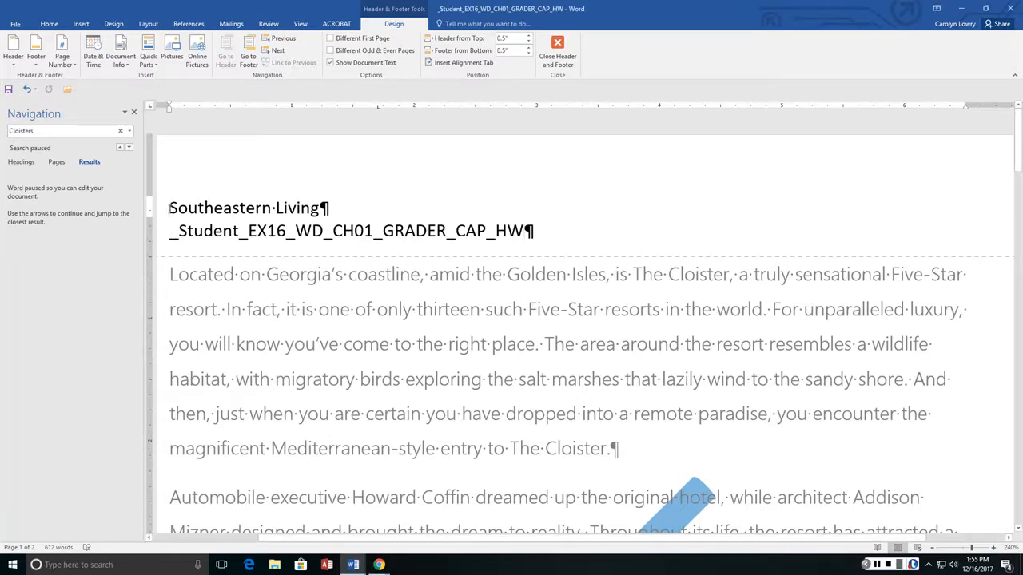
pyautogui.click(81, 23)
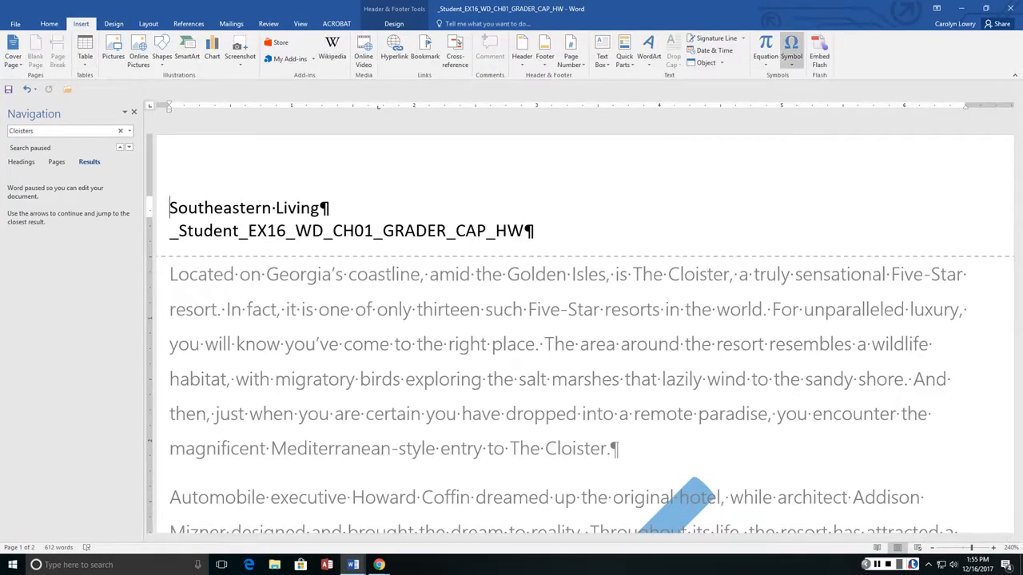
pyautogui.click(791, 52)
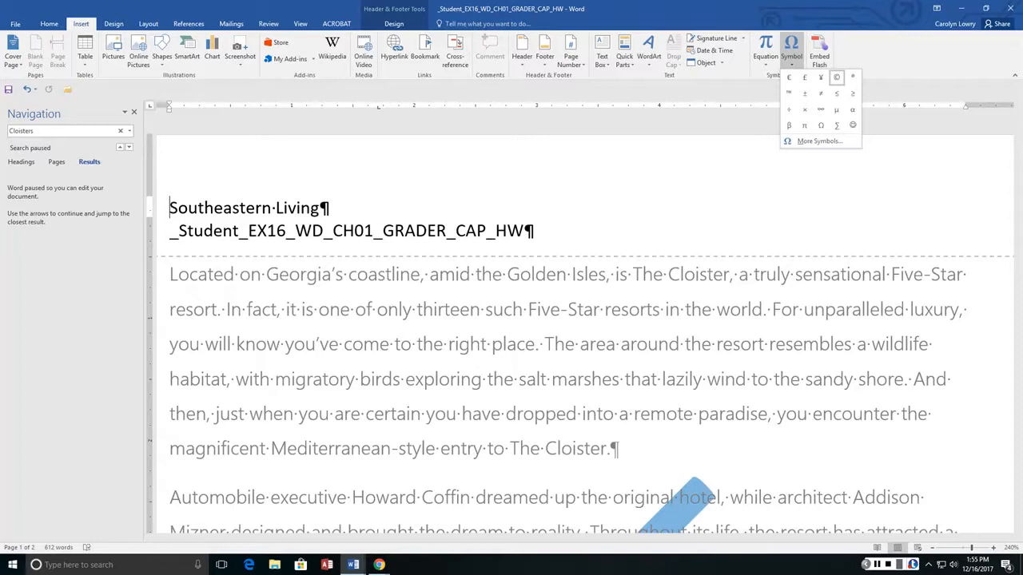
pyautogui.press('Escape')
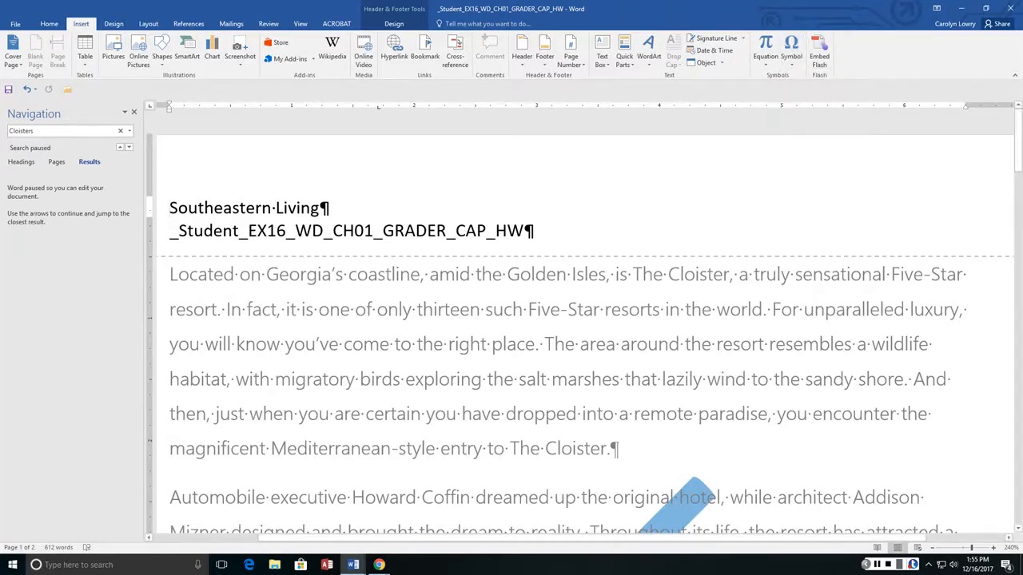
pyautogui.click(792, 52)
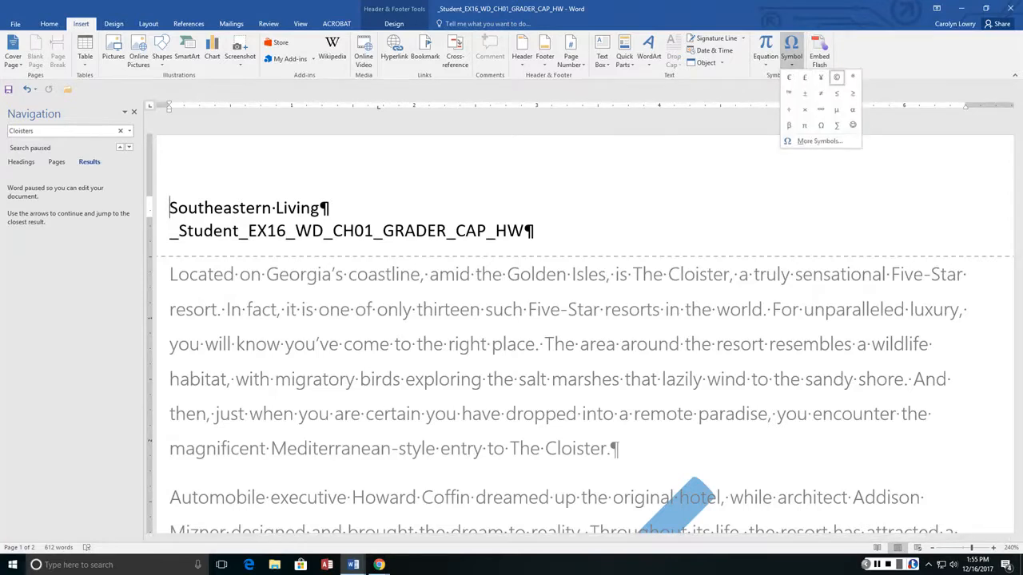
pyautogui.click(836, 77)
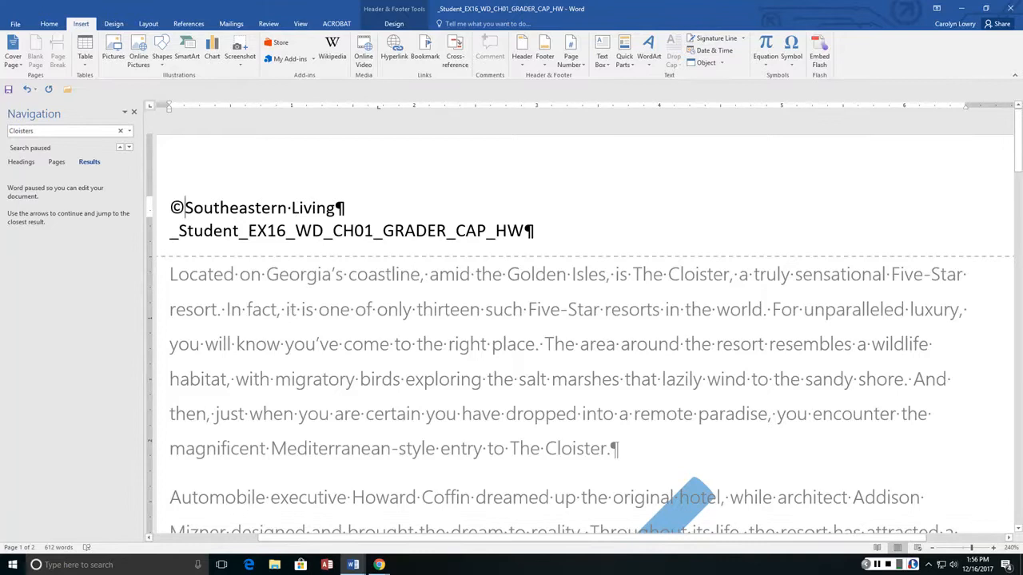
# - Replace the regular hyphen in the first "Five-Star" of the opening paragraph with a nonbreaking hyphen
pyautogui.doubleClick(925, 275)
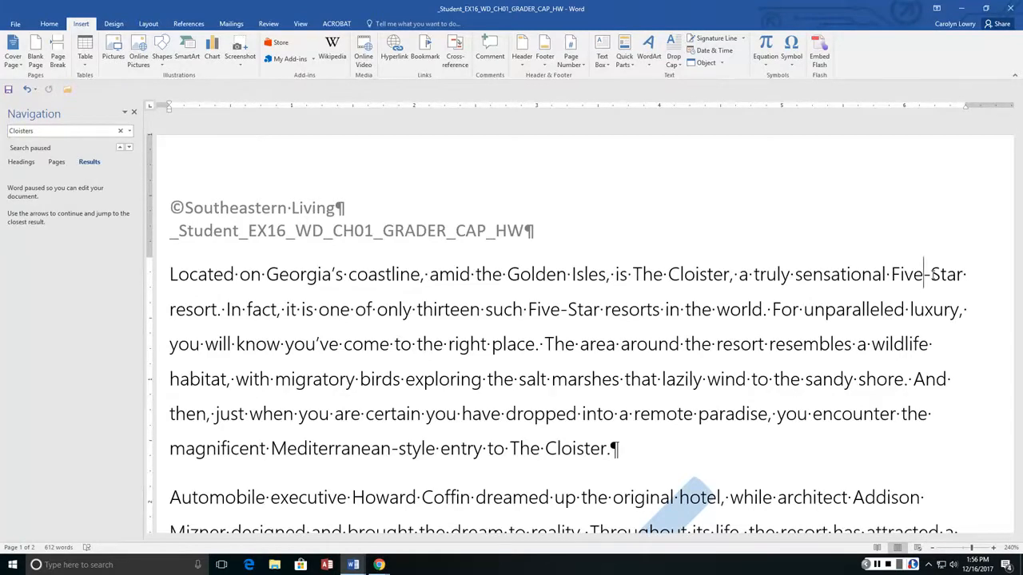
pyautogui.press('Delete')
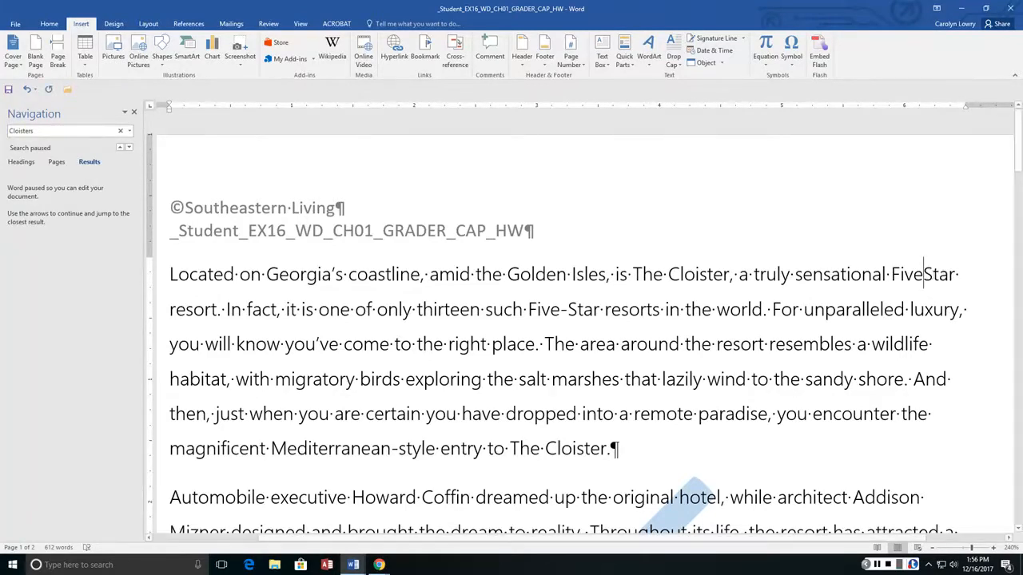
pyautogui.click(791, 54)
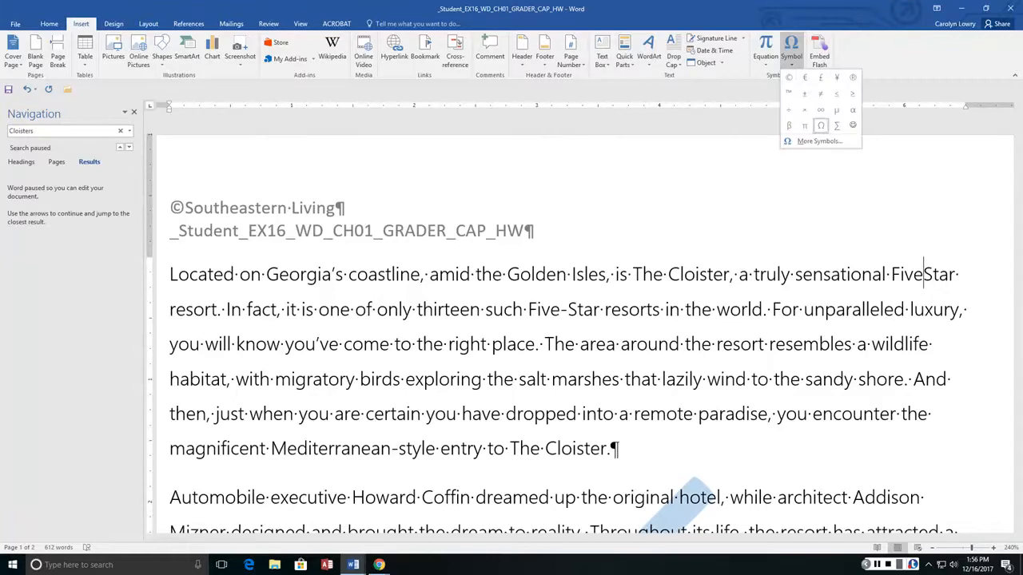
pyautogui.click(818, 141)
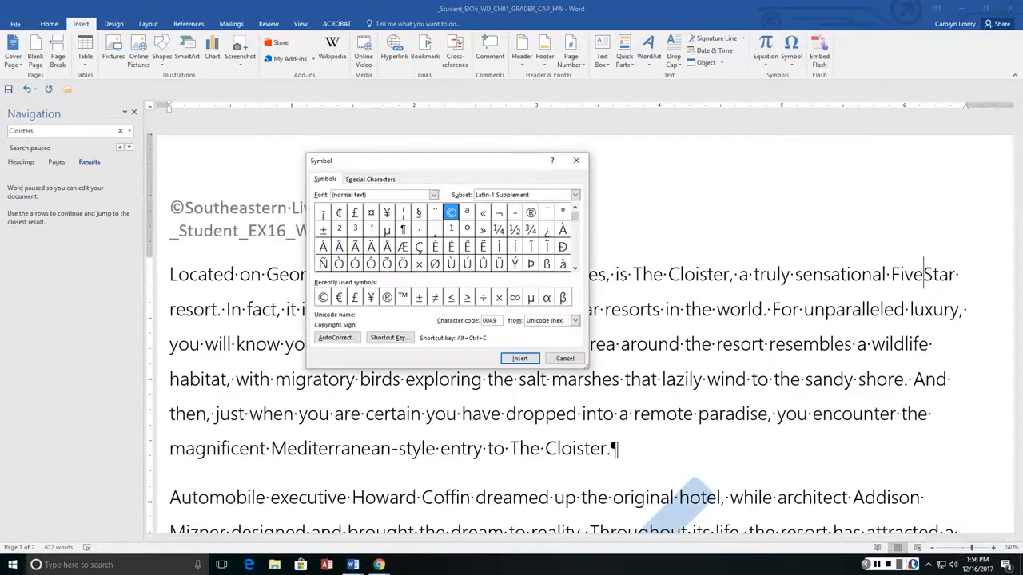
pyautogui.moveTo(400, 161); pyautogui.dragTo(613, 27)
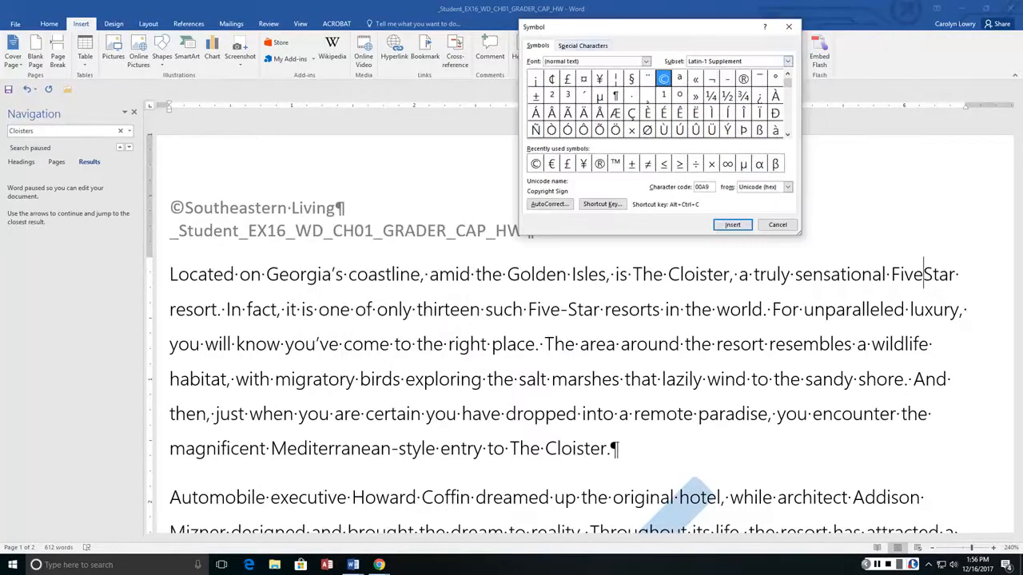
pyautogui.click(582, 45)
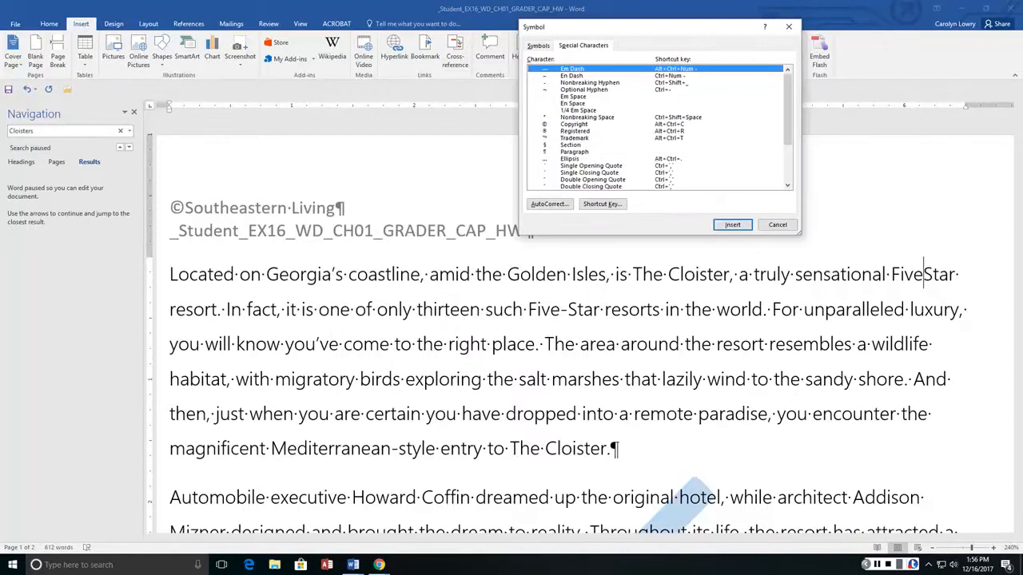
pyautogui.click(590, 83)
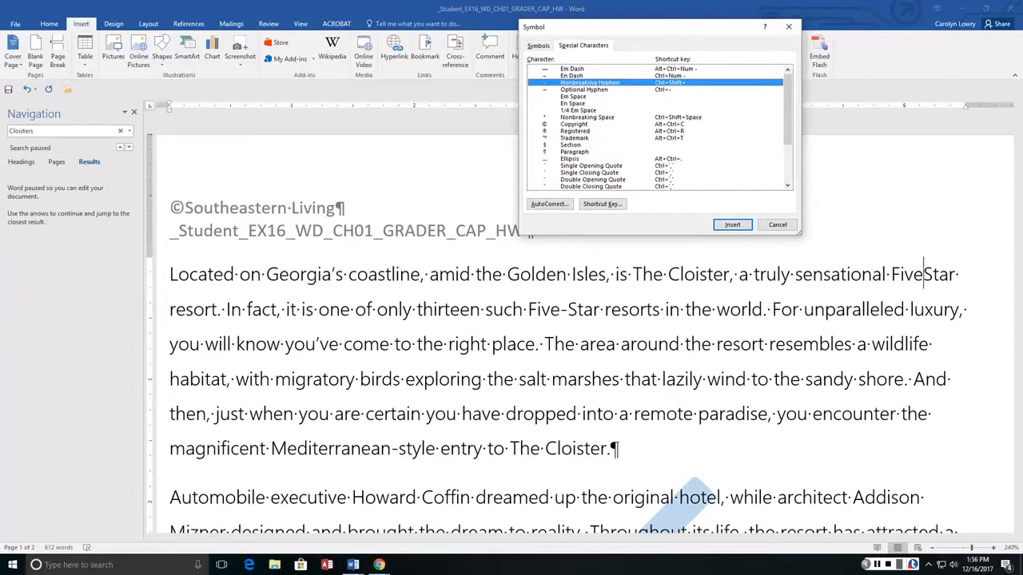
pyautogui.click(732, 224)
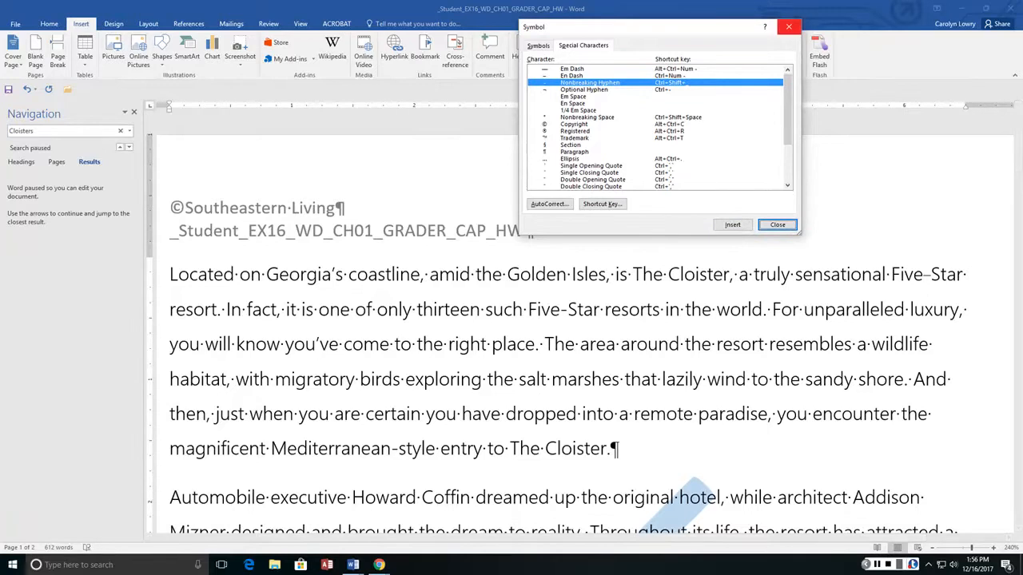
pyautogui.click(789, 27)
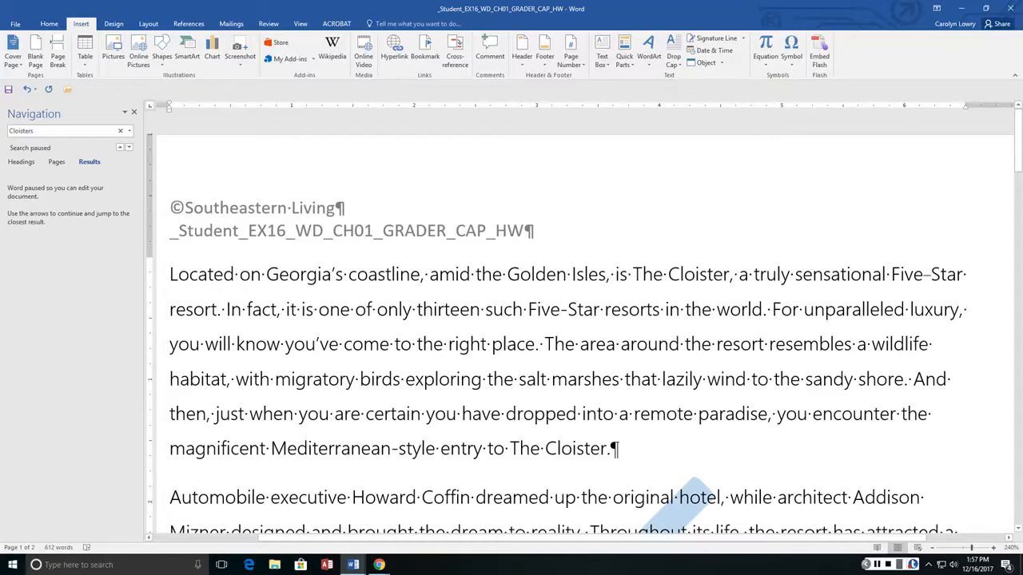
# - Search for "Tex" and replace the hyphen in "Tex-Mex food" with a nonbreaking hyphen
pyautogui.hotkey('ctrl', 'f')
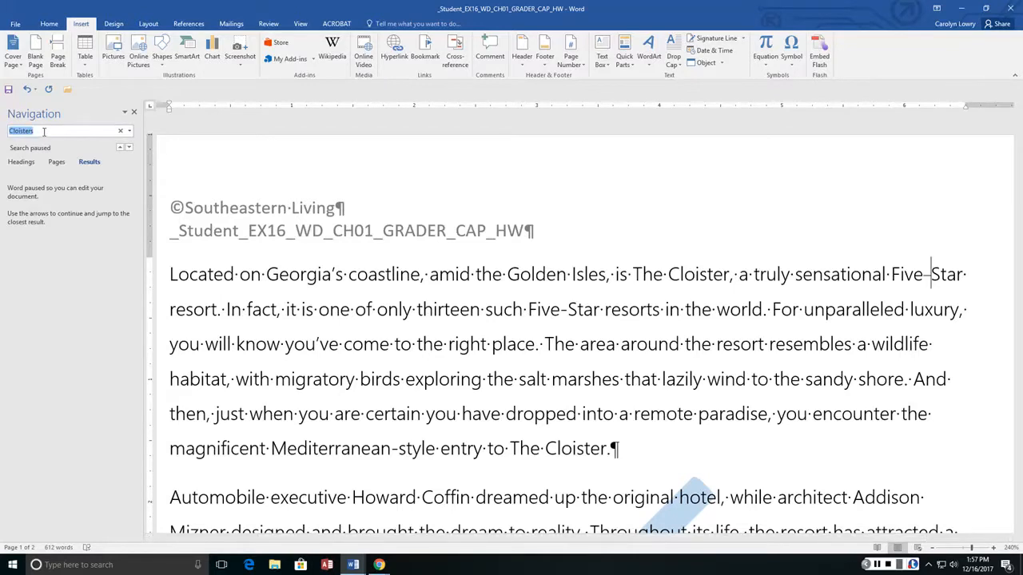
pyautogui.write('Tex')
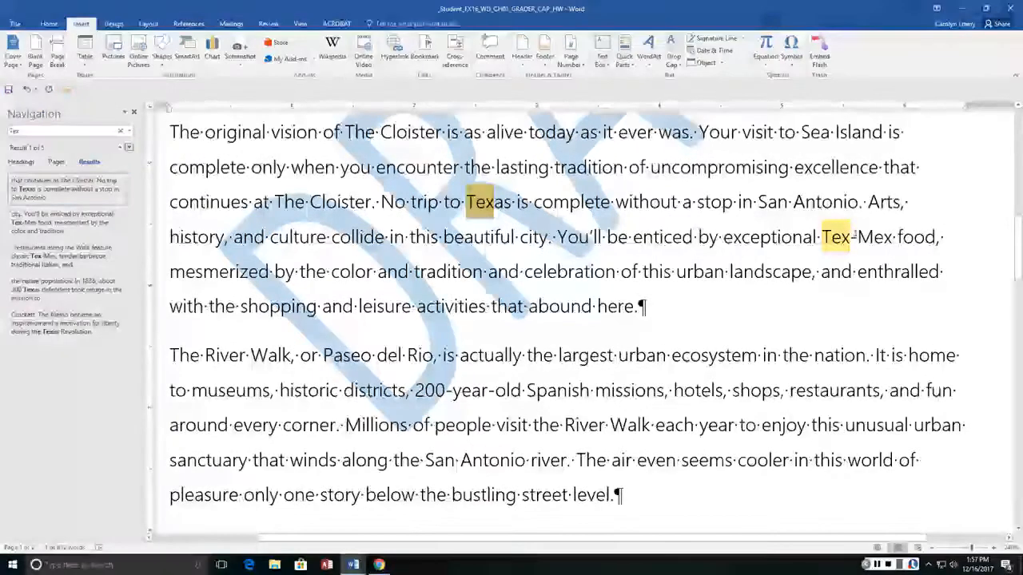
pyautogui.click(856, 236)
pyautogui.press('BackSpace')
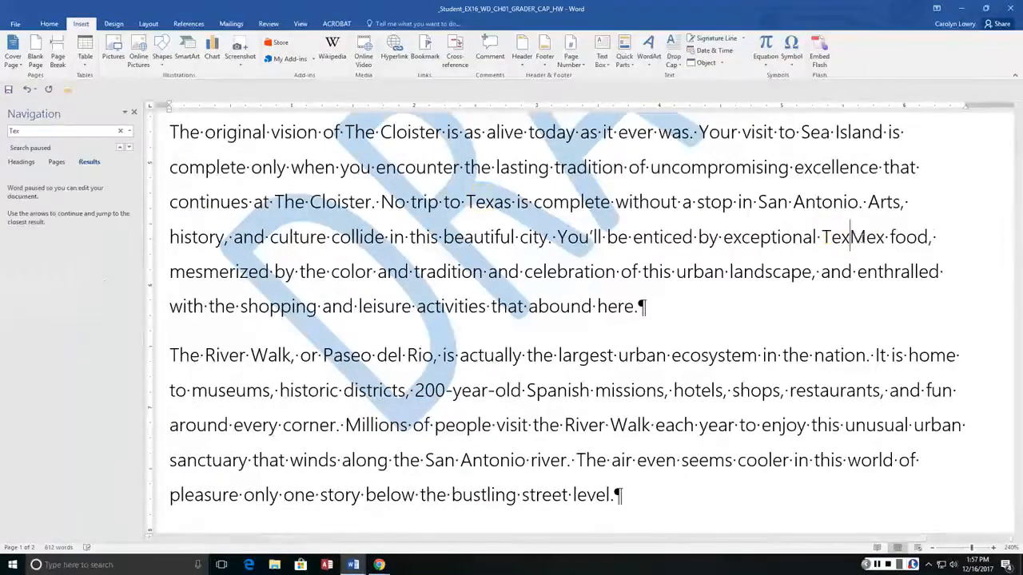
pyautogui.click(791, 52)
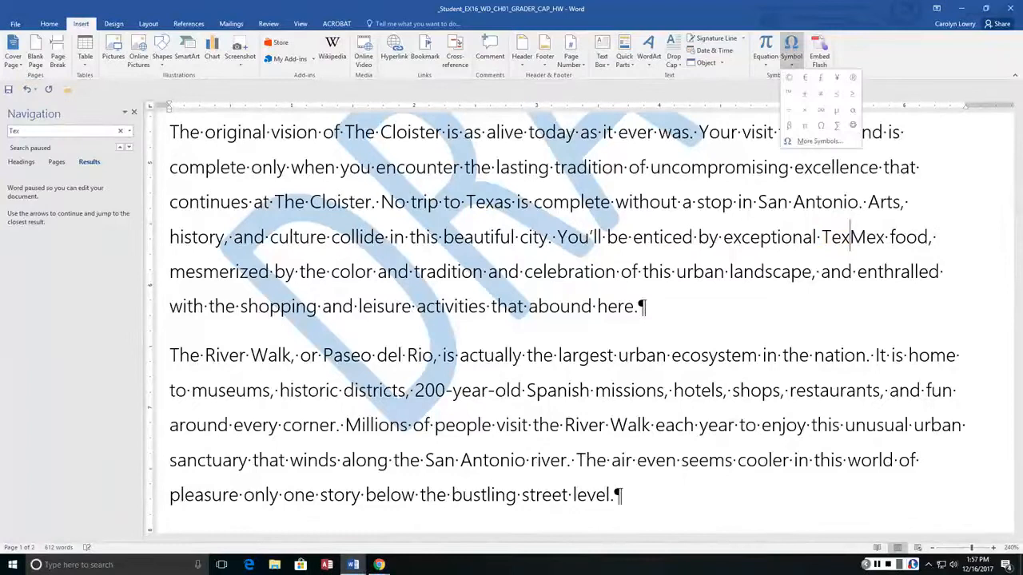
pyautogui.click(819, 140)
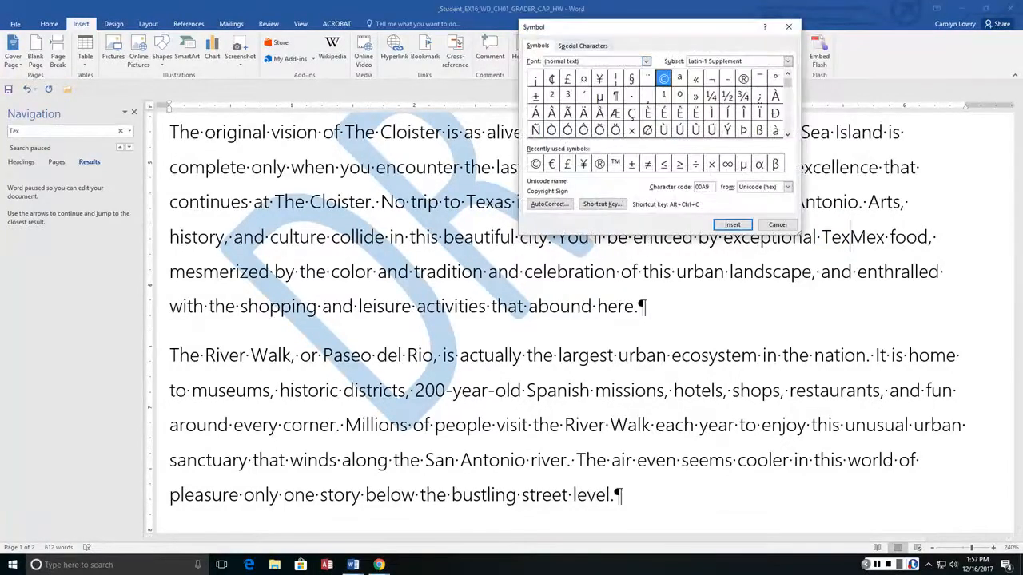
pyautogui.click(582, 44)
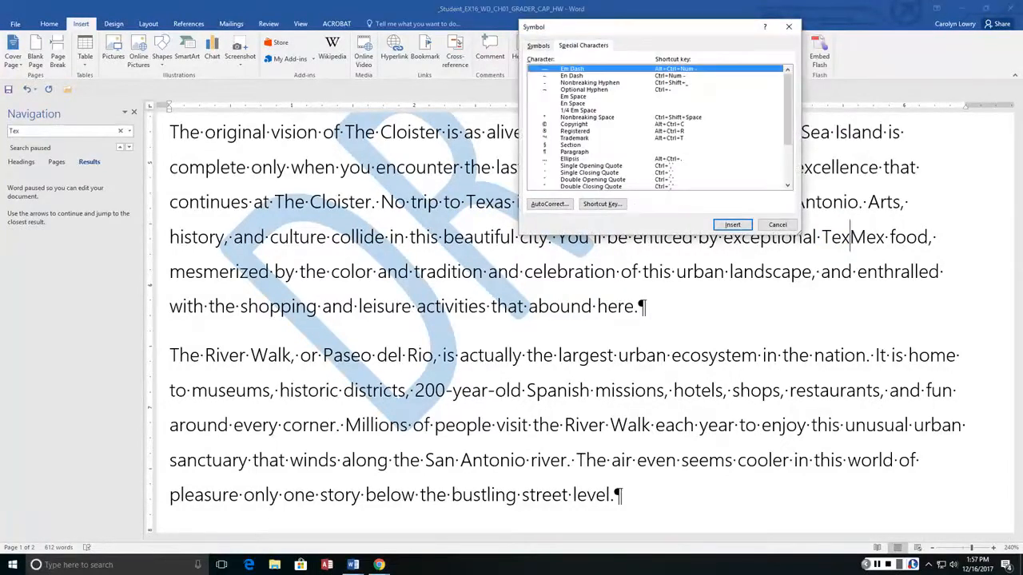
pyautogui.doubleClick(590, 82)
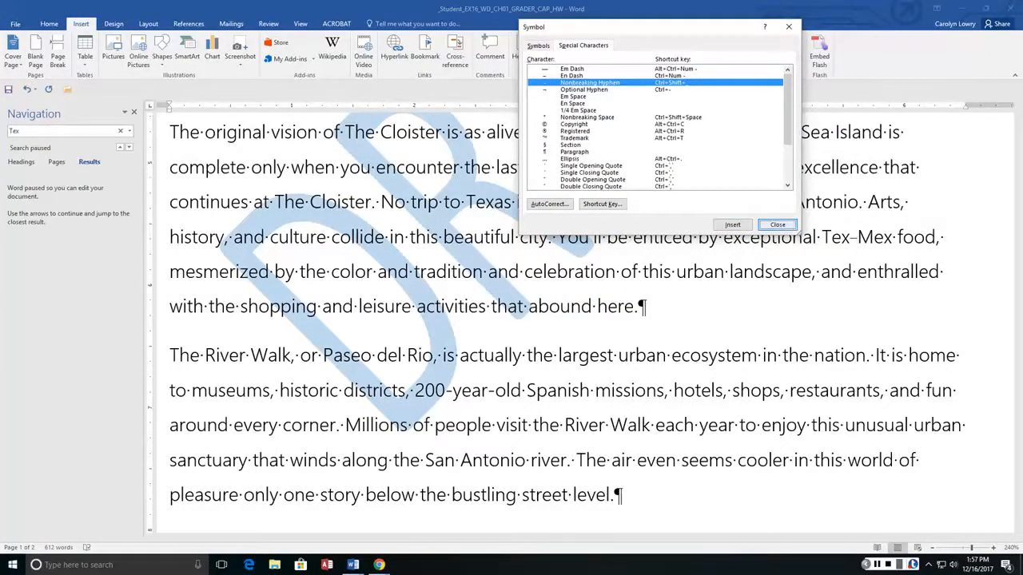
pyautogui.click(778, 224)
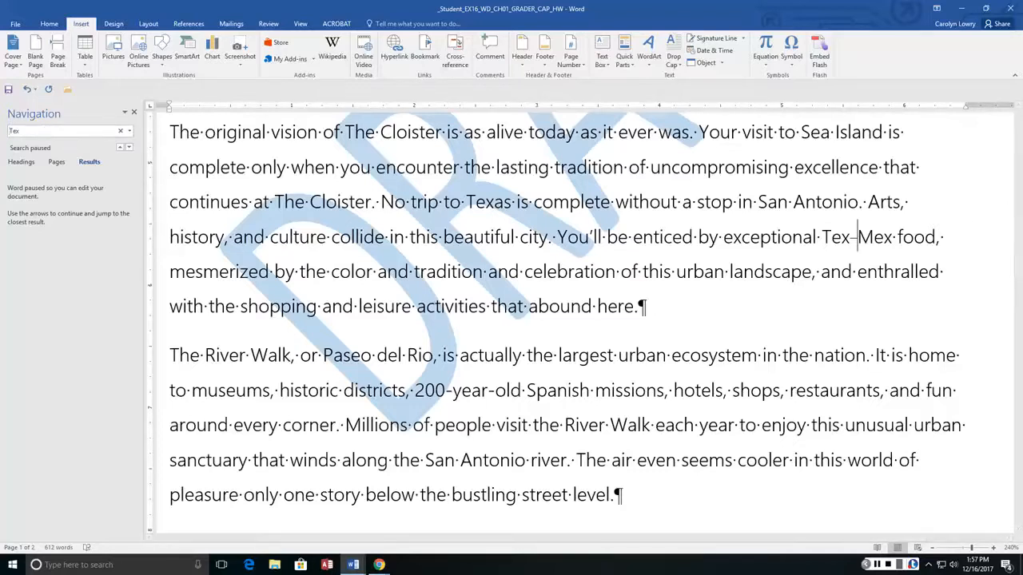
# - Search for "Addison" and replace the space between "Addison" and "Mizner" with a nonbreaking space
pyautogui.click(32, 132)
pyautogui.write('Adis')
pyautogui.press('BackSpace')
pyautogui.write('ison')
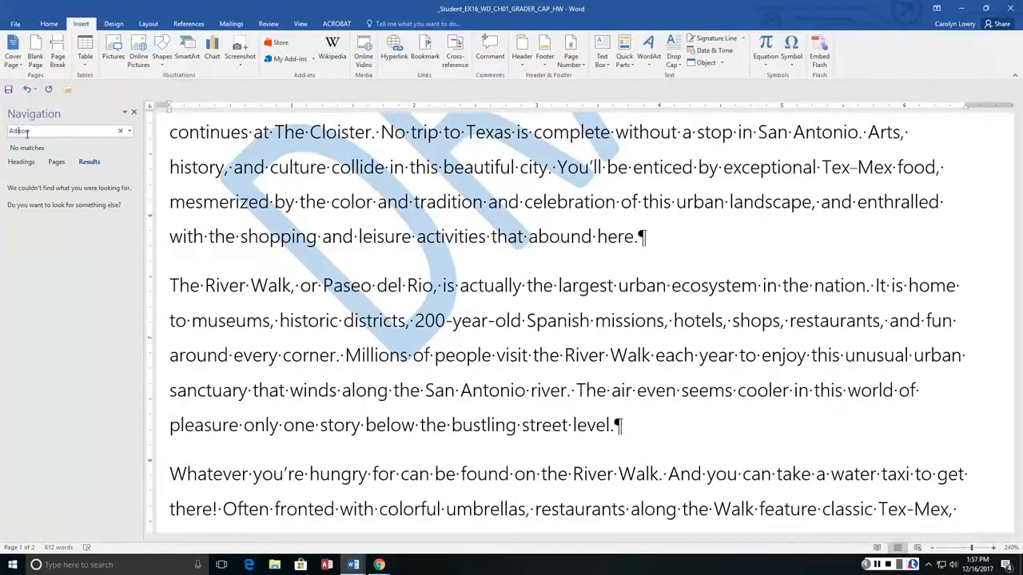
pyautogui.write('d')
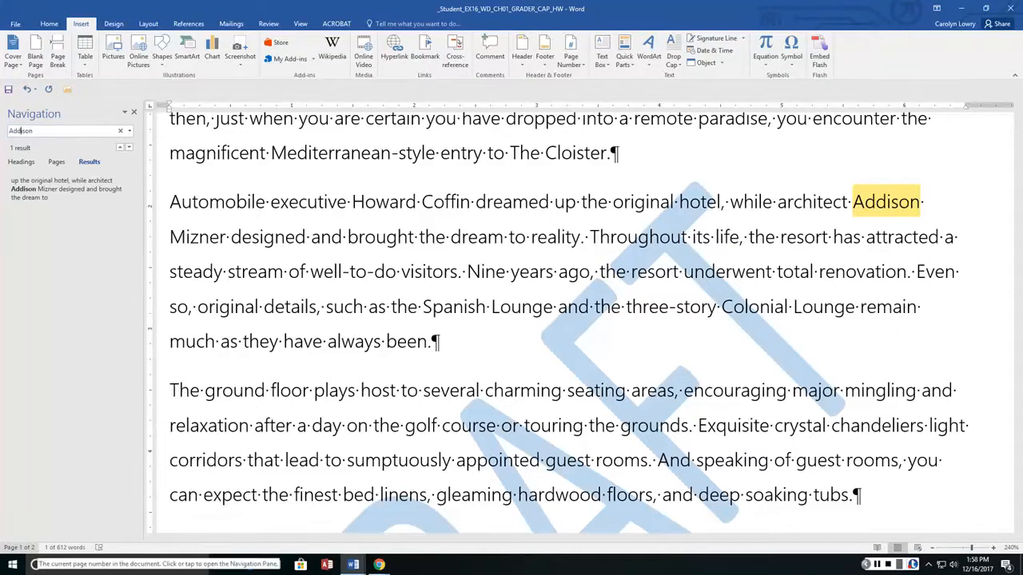
pyautogui.click(923, 203)
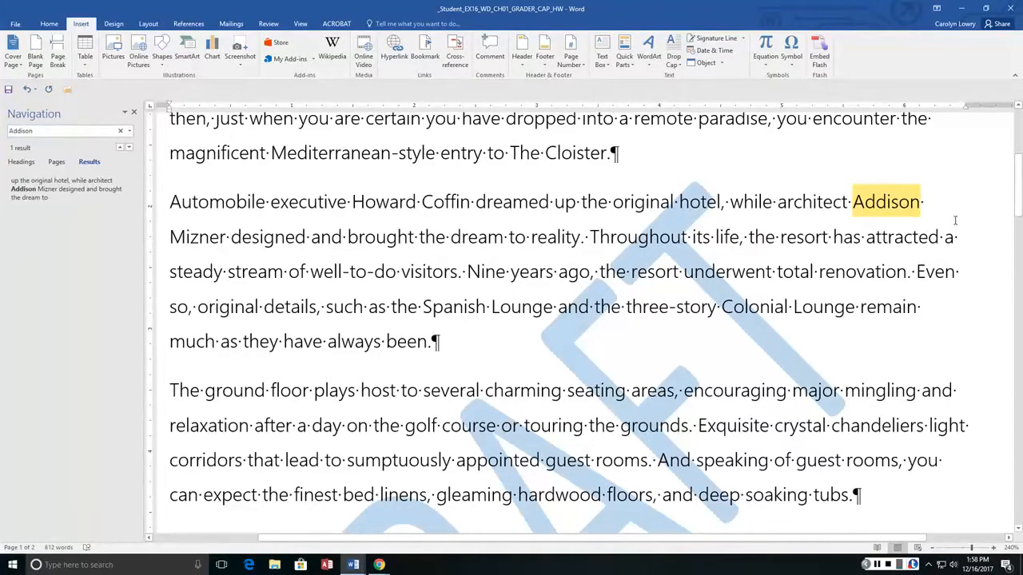
pyautogui.press('Delete')
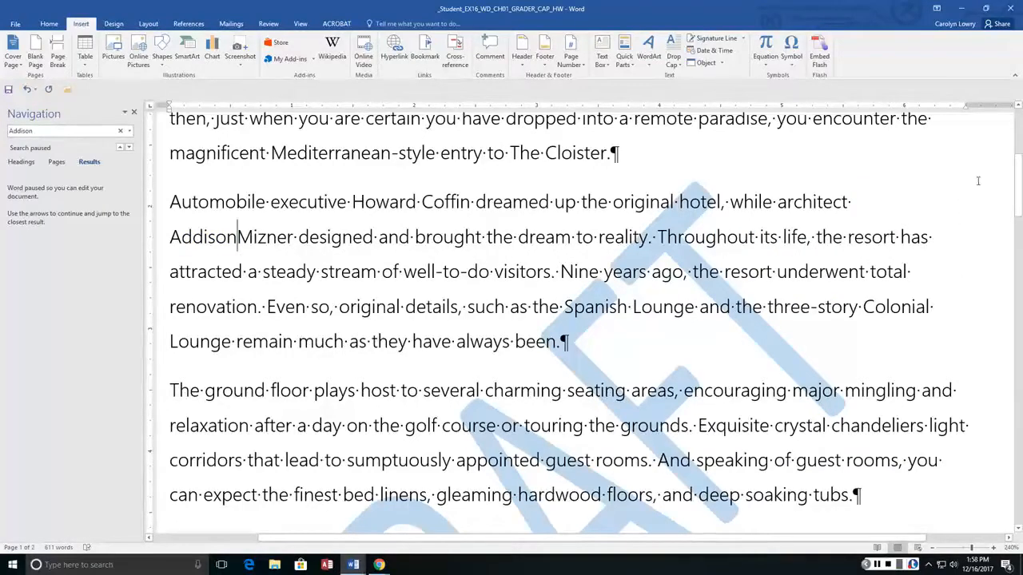
pyautogui.click(791, 54)
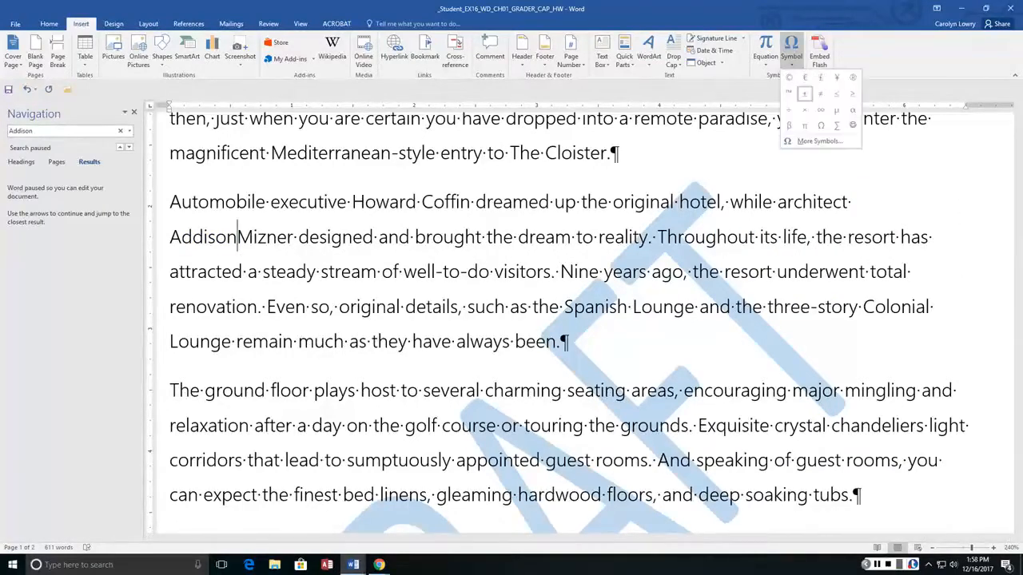
pyautogui.click(815, 141)
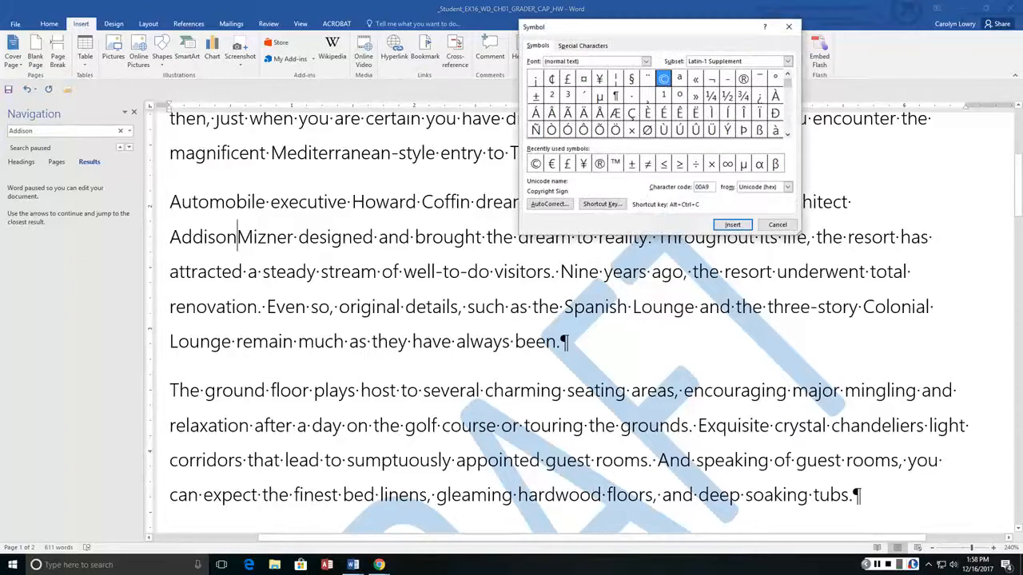
pyautogui.click(583, 45)
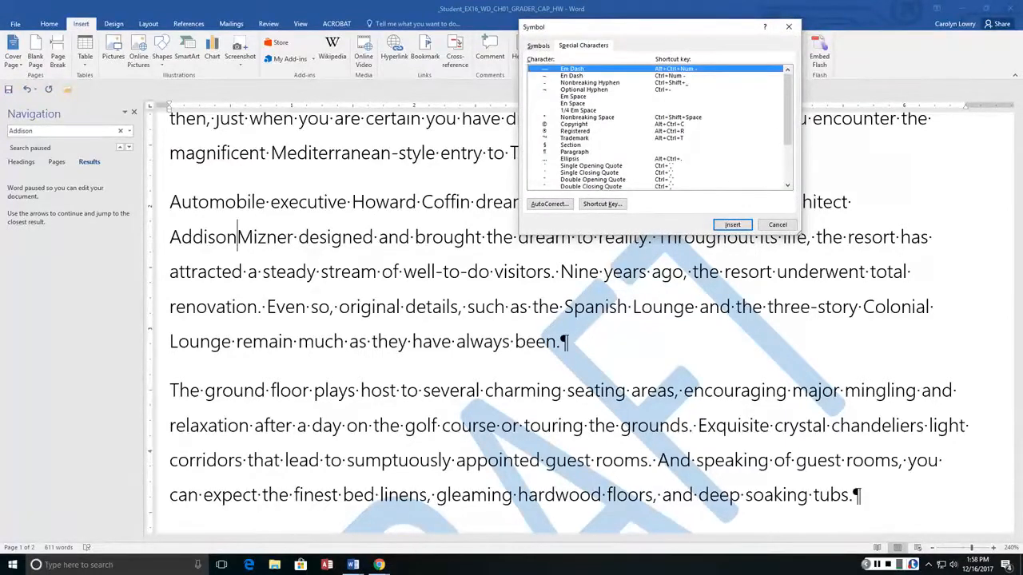
pyautogui.click(587, 117)
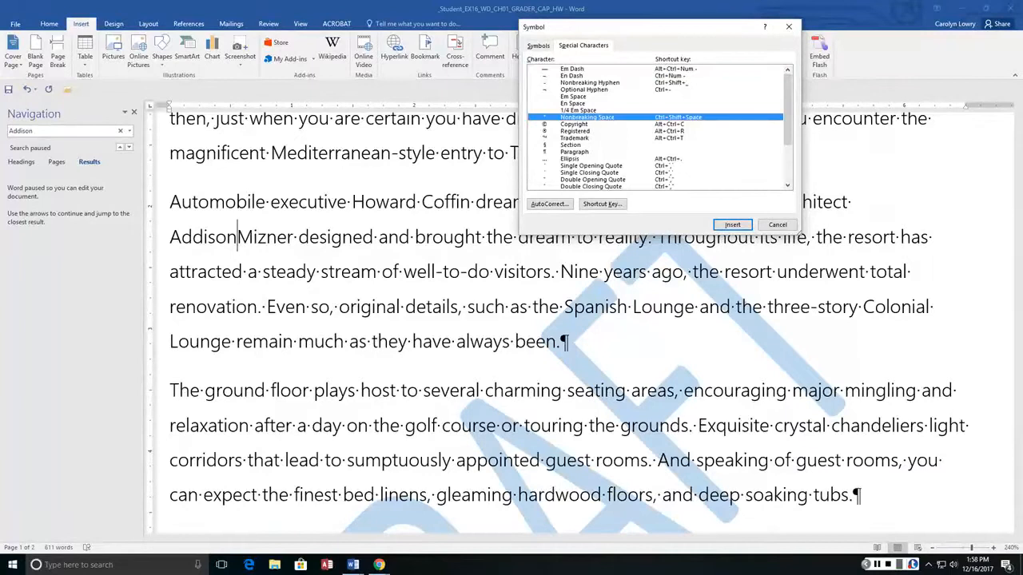
pyautogui.click(733, 224)
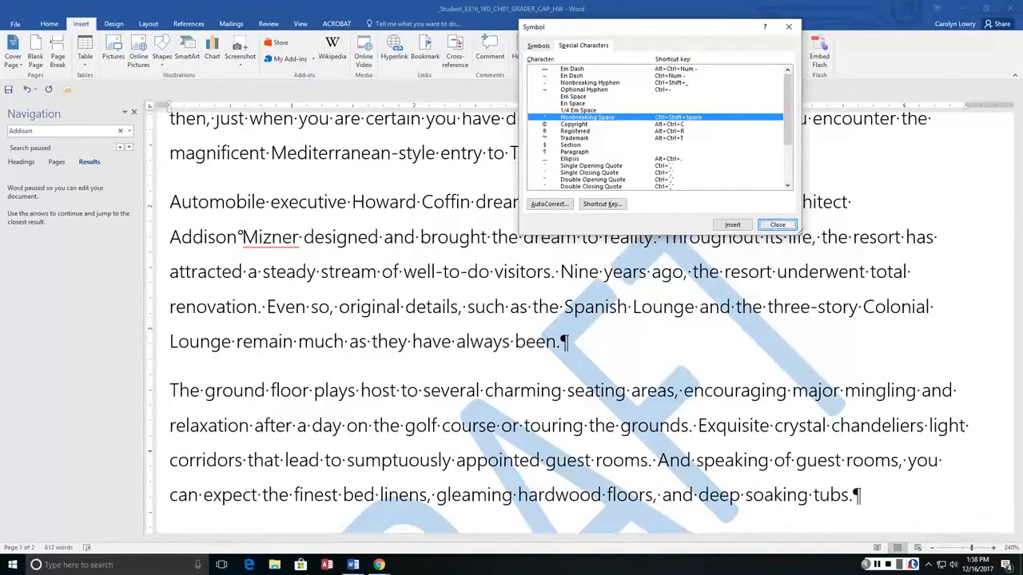
pyautogui.click(777, 224)
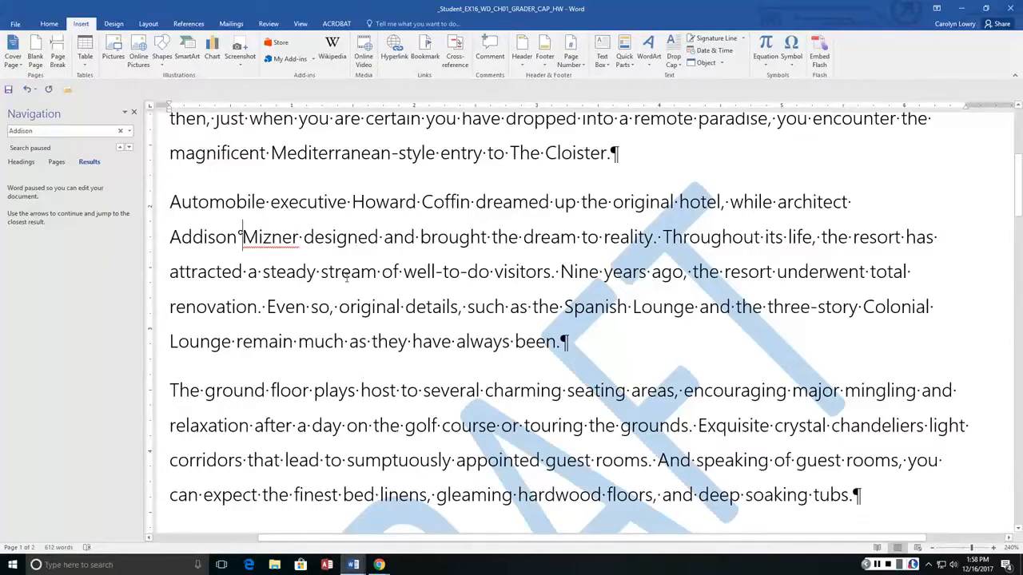
# - Review the first page's body paragraphs and footer, checking the text and the inserted special characters
pyautogui.click(317, 271)
pyautogui.scroll(-1, 317, 255)
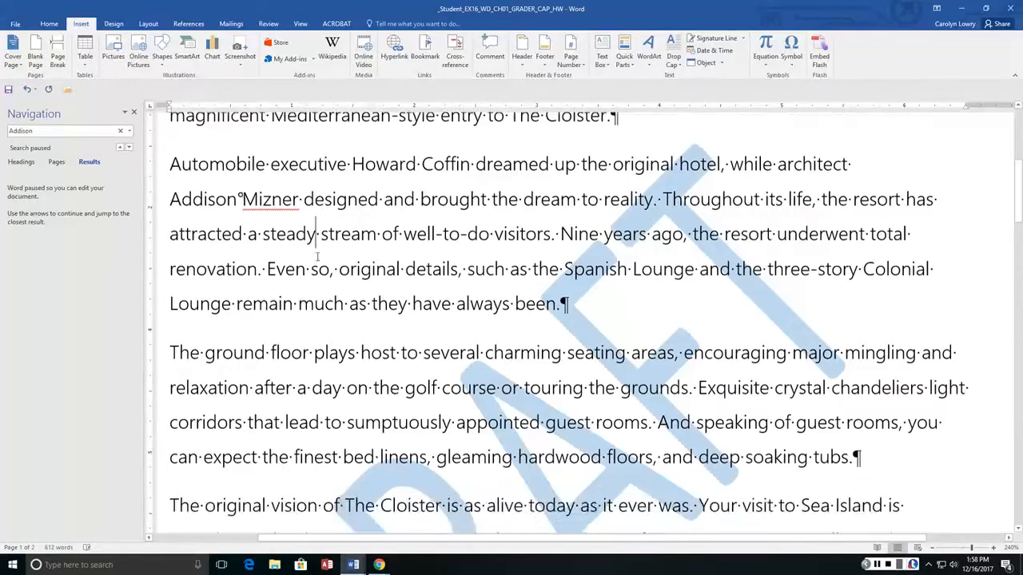
pyautogui.scroll(-6, 317, 256)
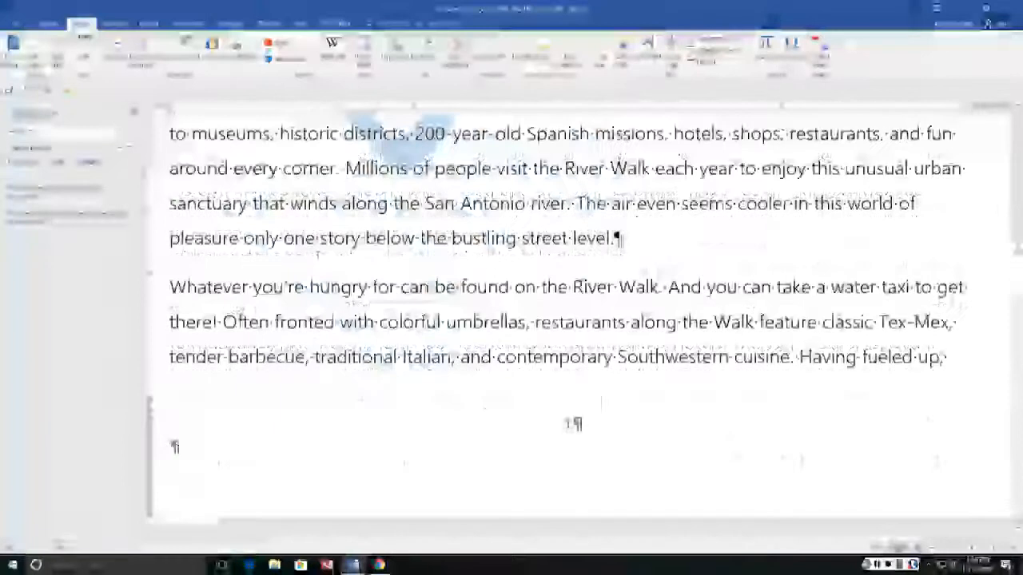
pyautogui.scroll(-2, 317, 255)
pyautogui.scroll(1, 318, 255)
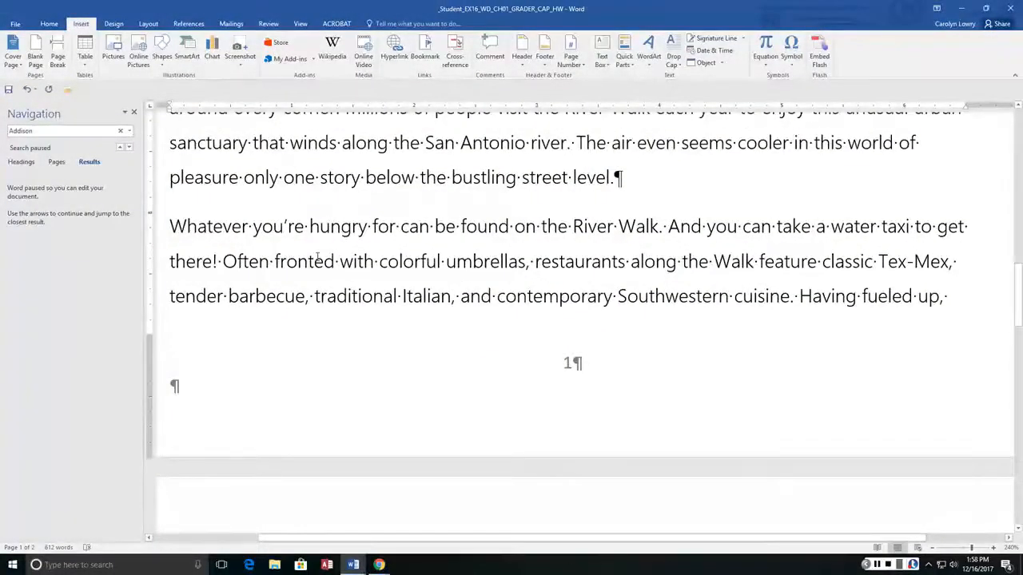
pyautogui.scroll(3, 317, 257)
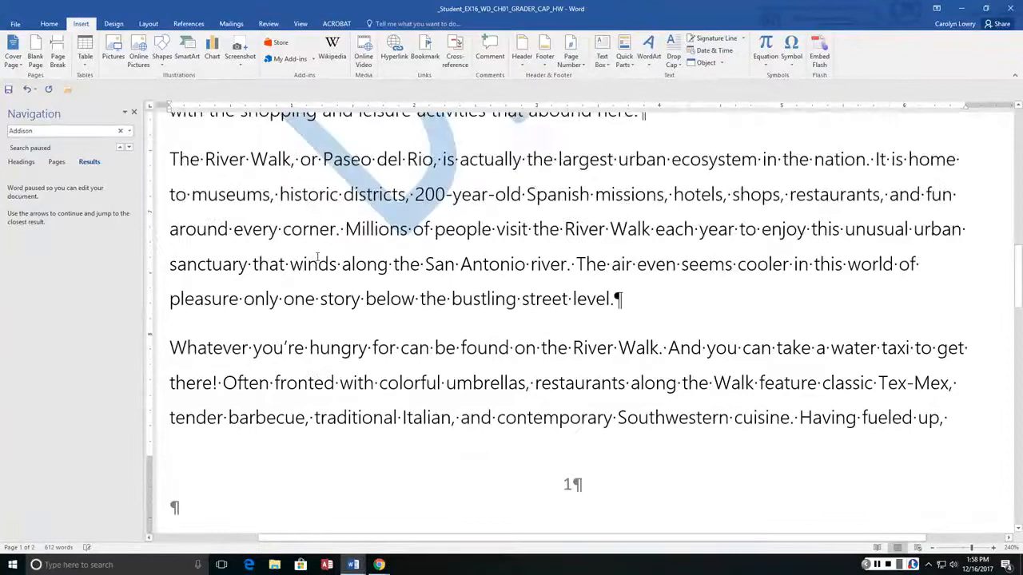
pyautogui.scroll(2, 317, 257)
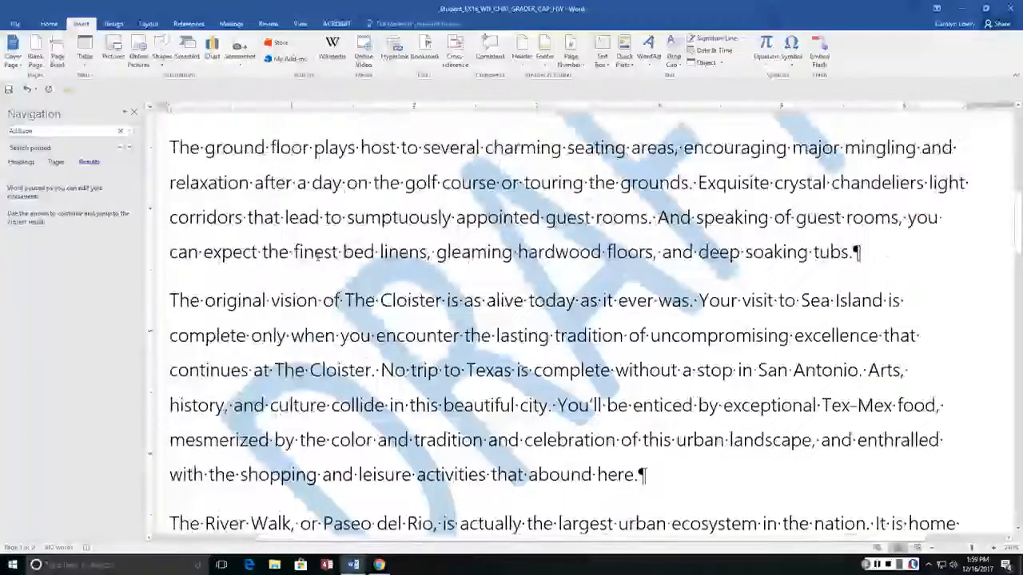
pyautogui.scroll(2, 316, 345)
pyautogui.scroll(4, 317, 345)
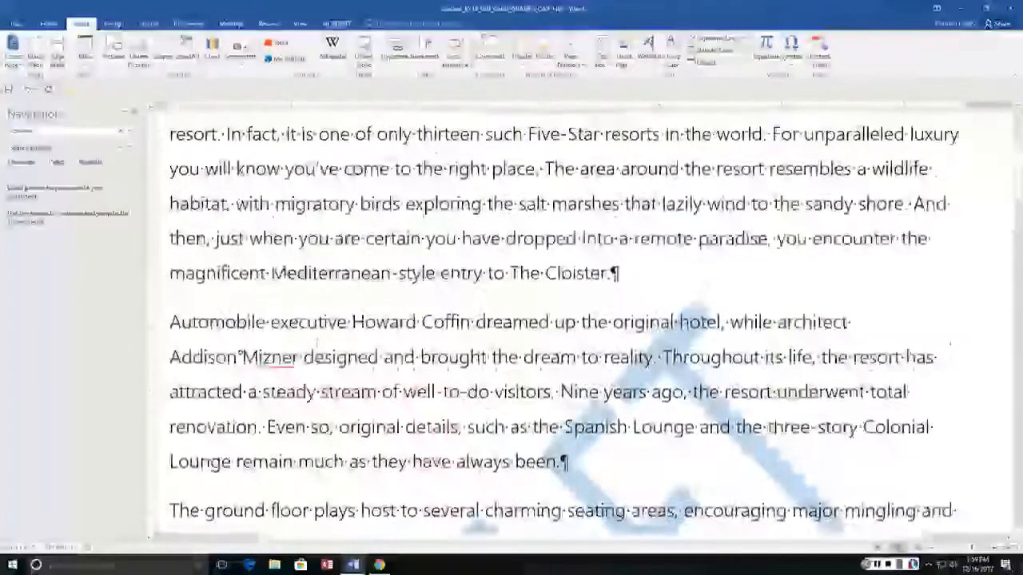
pyautogui.scroll(-2, 317, 345)
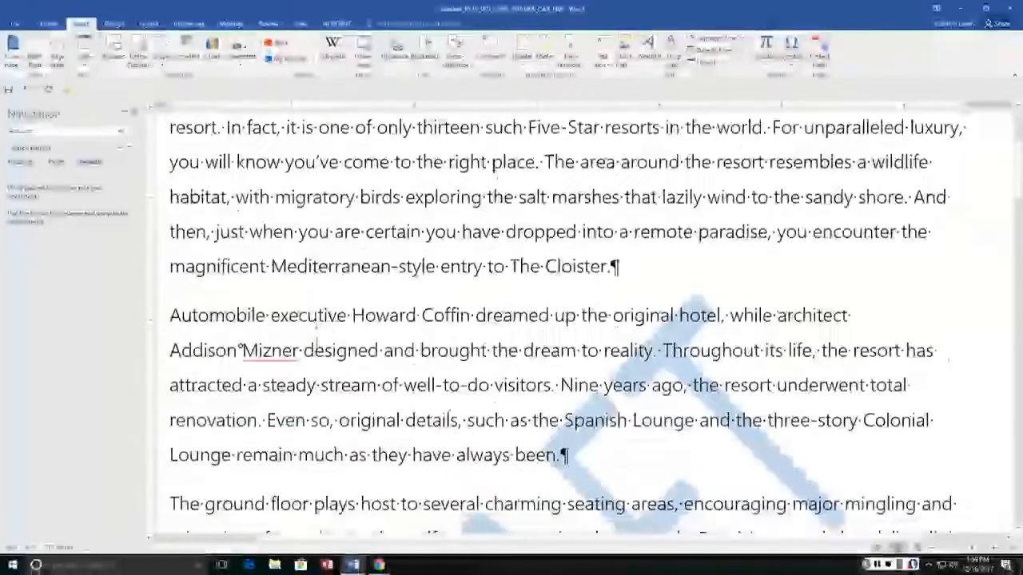
pyautogui.scroll(2, 317, 344)
pyautogui.scroll(-5, 317, 343)
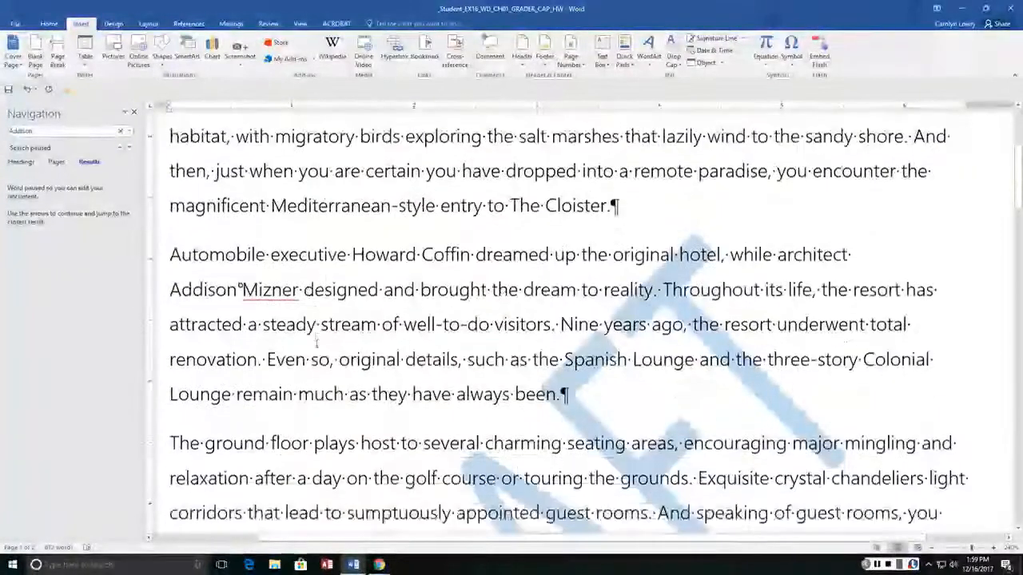
# - Insert a page break before the paragraph that begins "No trip to Texas"
pyautogui.scroll(-4, 317, 344)
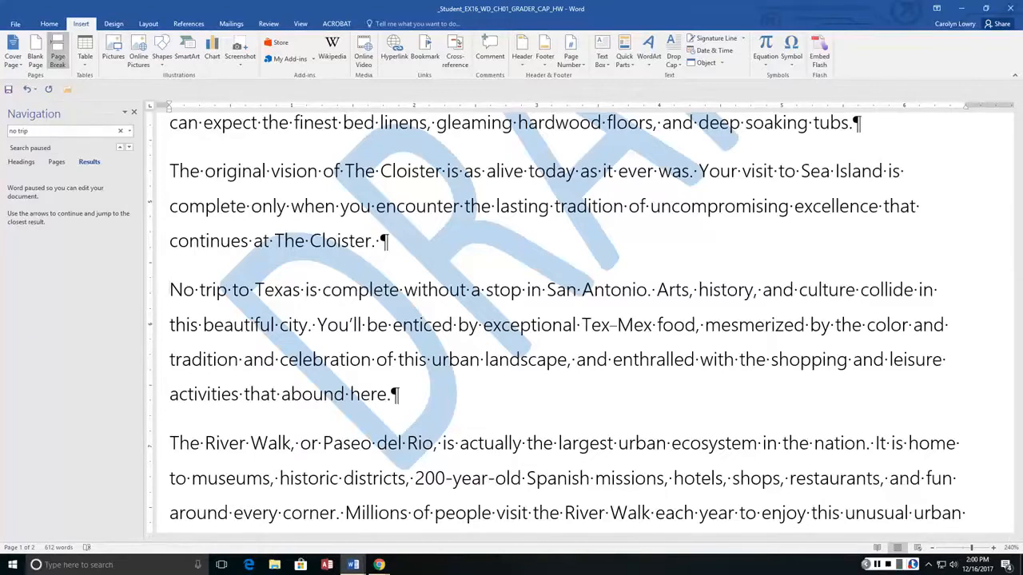
pyautogui.click(57, 57)
pyautogui.scroll(10, 349, 238)
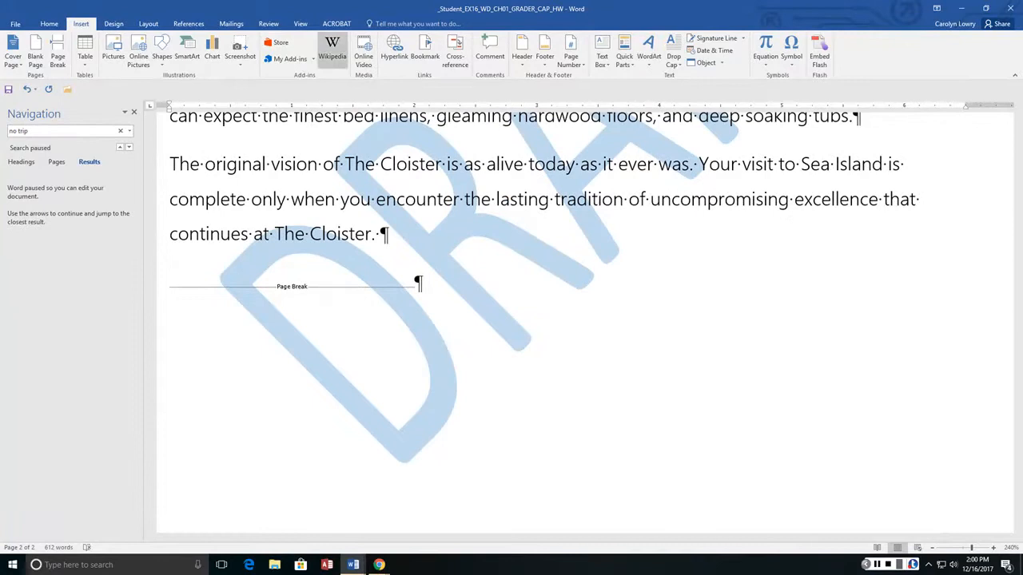
# - Hide and redisplay the formatting marks to check the page break and the start of the second page
pyautogui.click(49, 24)
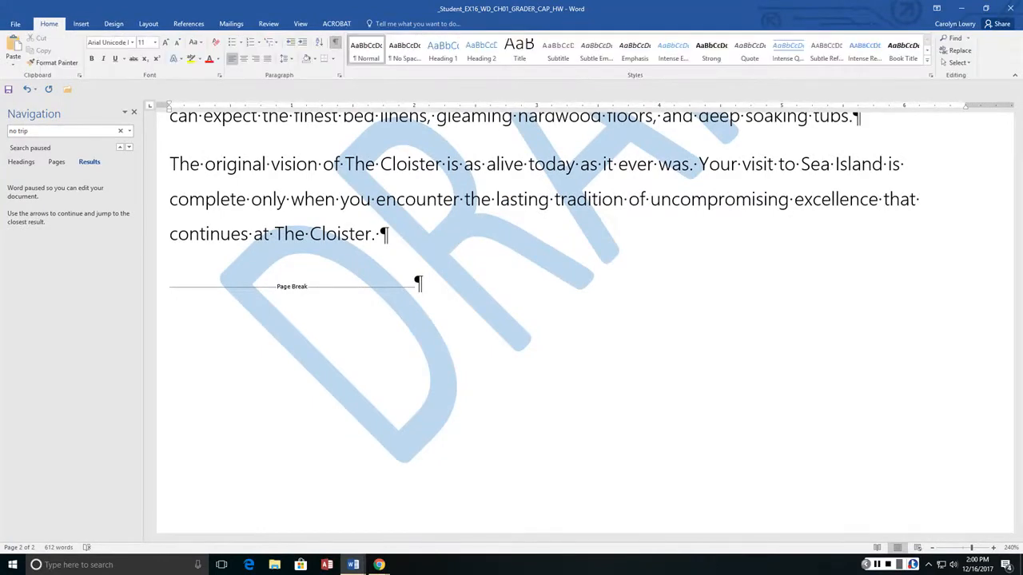
pyautogui.click(336, 43)
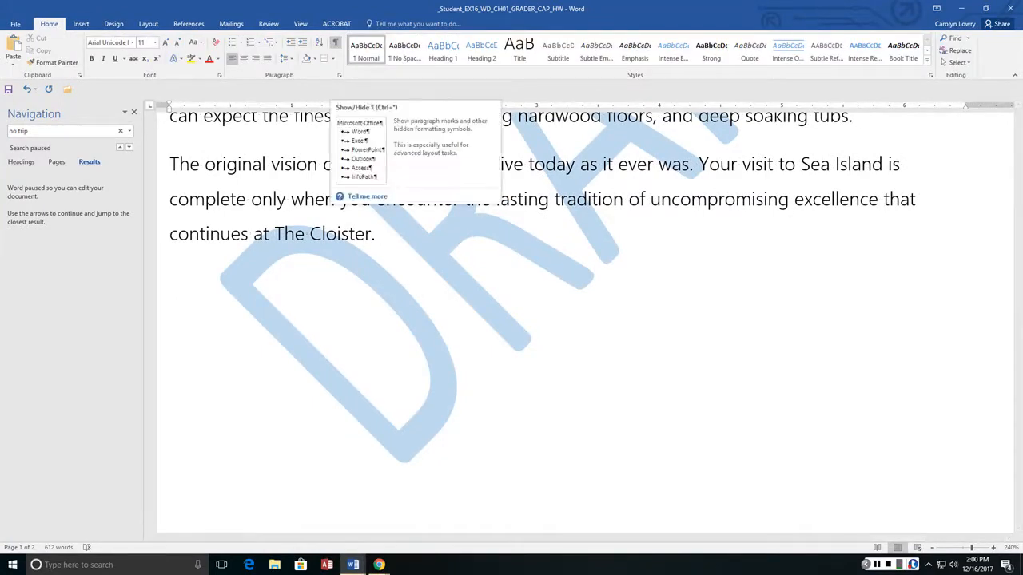
pyautogui.click(335, 43)
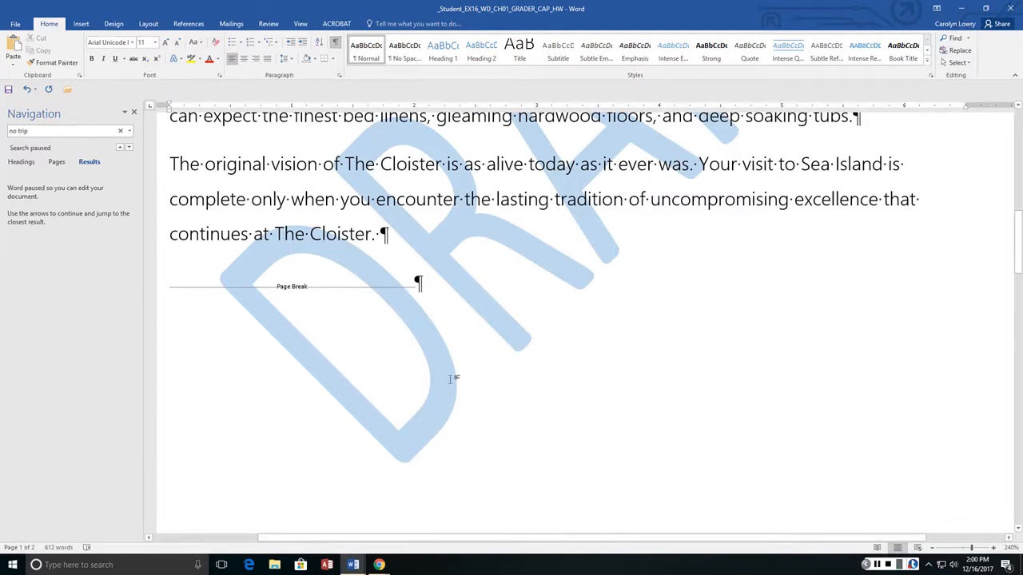
pyautogui.scroll(-10, 434, 345)
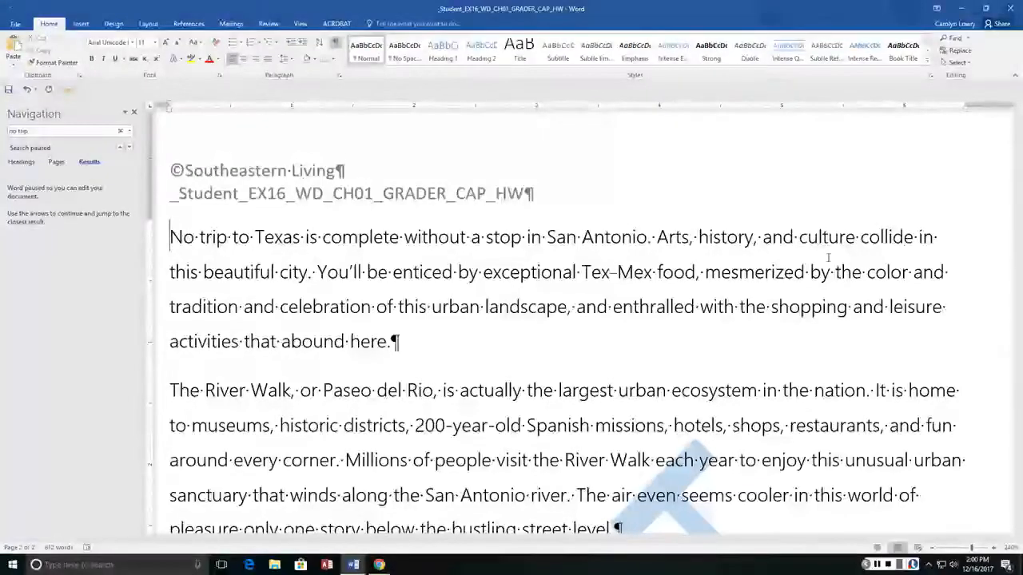
pyautogui.scroll(3, 665, 232)
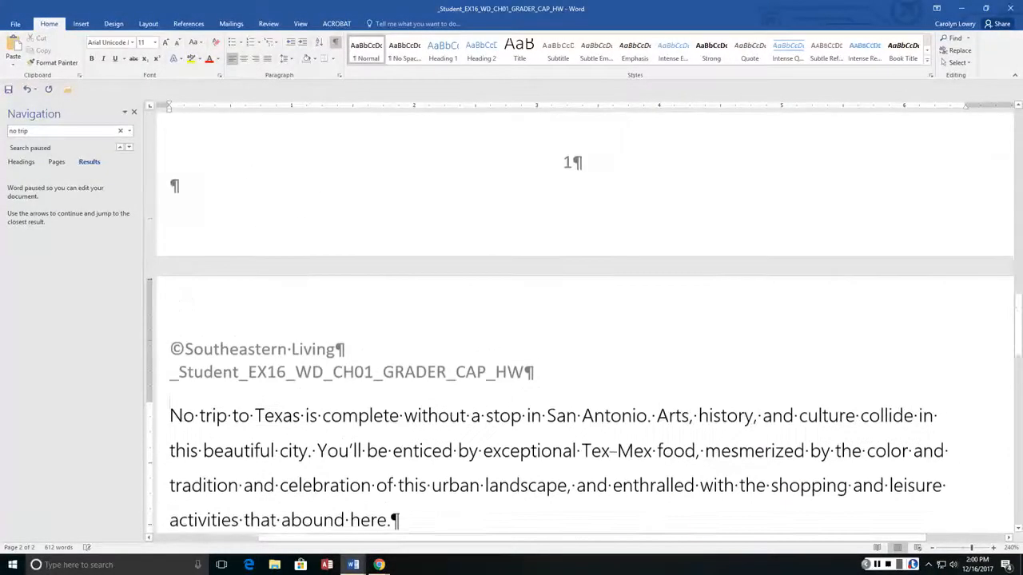
# - Increase the top margin for the whole document through the custom margin settings
pyautogui.click(148, 23)
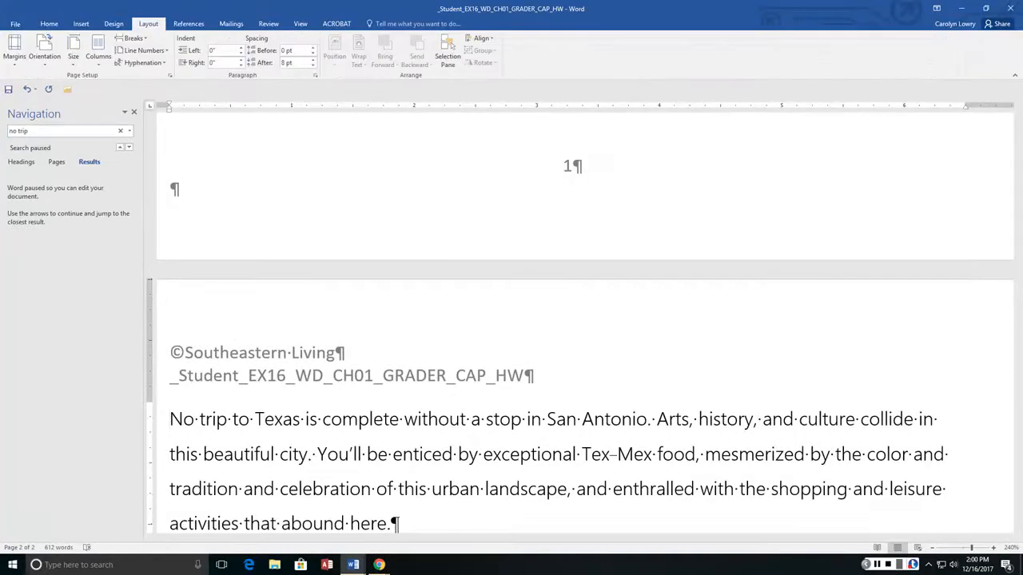
pyautogui.click(14, 48)
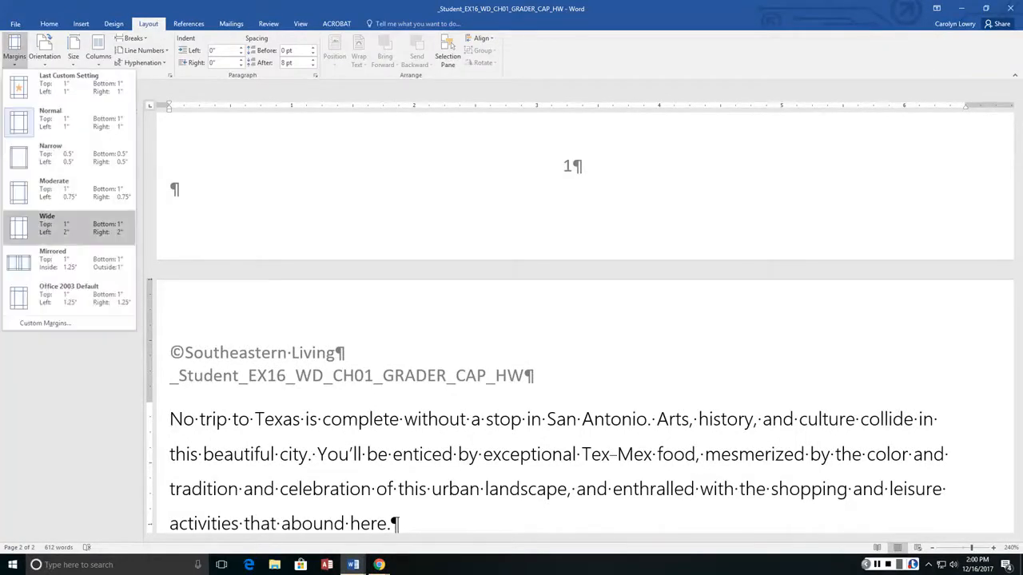
pyautogui.click(46, 322)
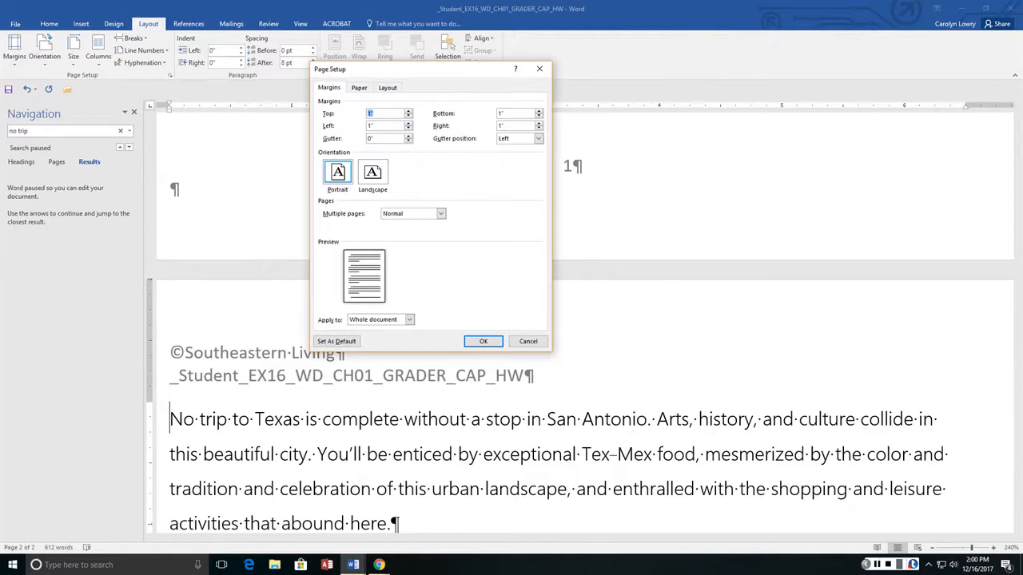
pyautogui.press('Return')
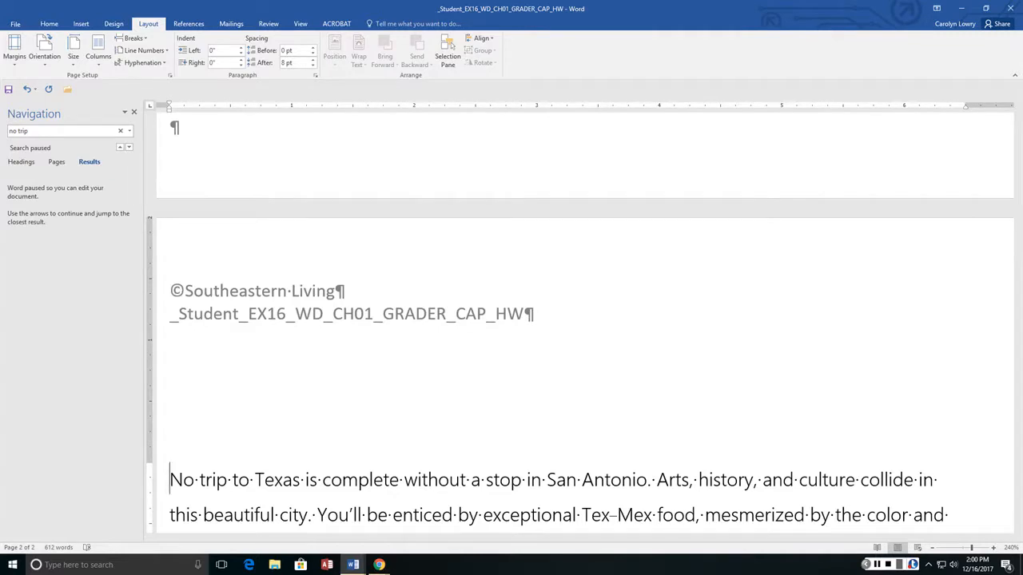
# - Save the document under its existing name
pyautogui.hotkey('ctrl', 's')
pyautogui.click(15, 23)
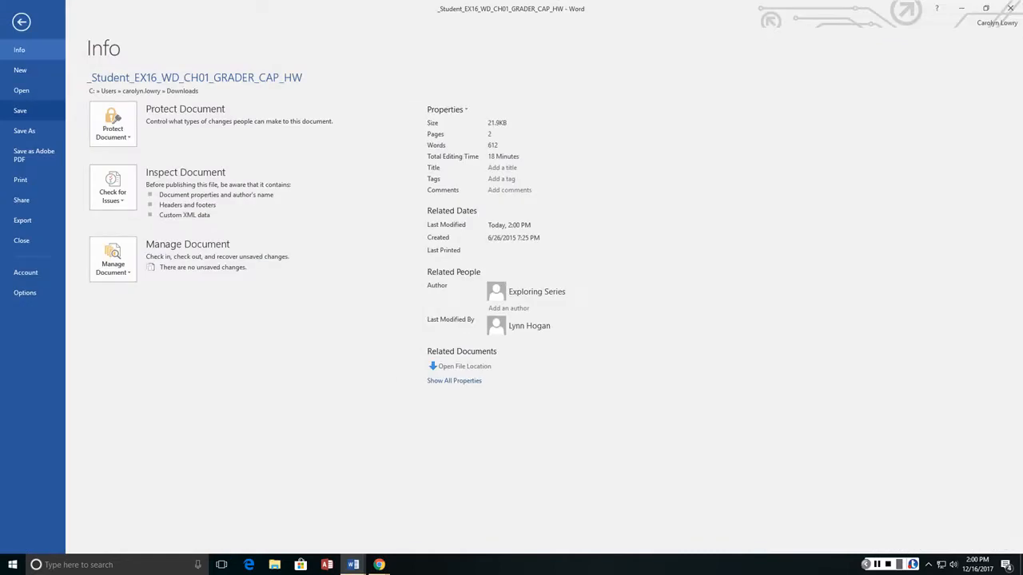
pyautogui.click(20, 110)
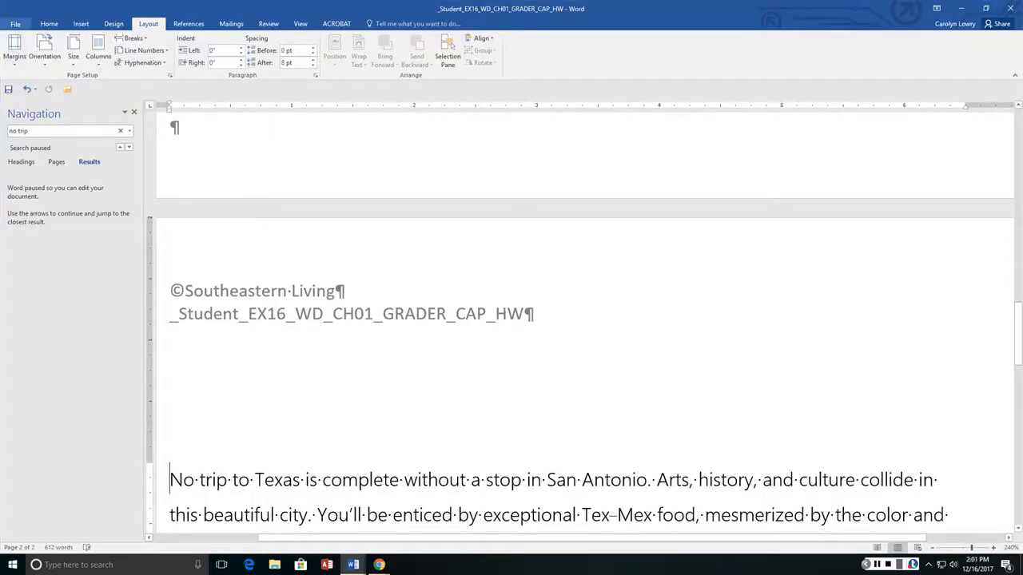
# - Check the document's compatibility with earlier versions of Word and dismiss the report
pyautogui.click(15, 24)
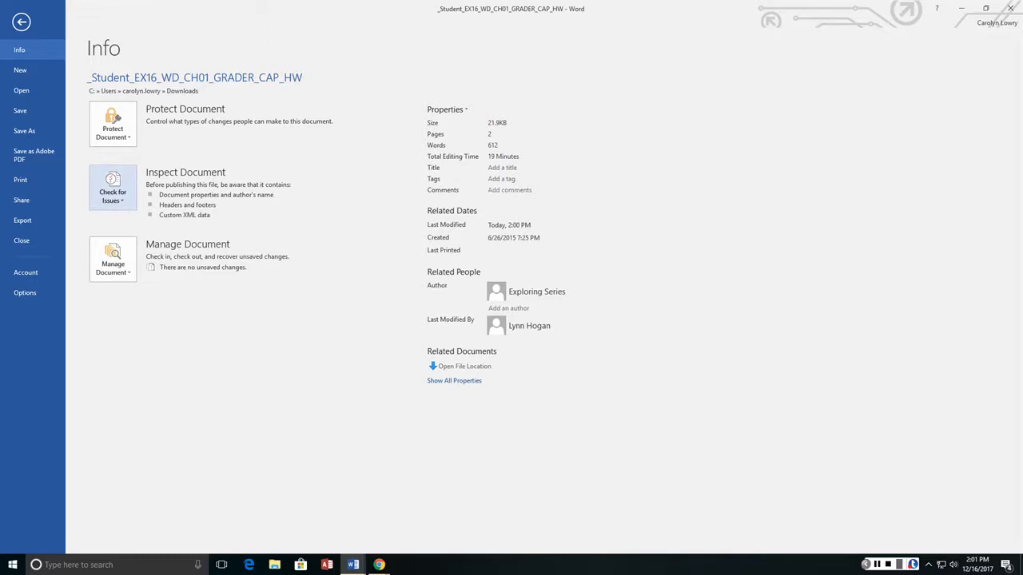
pyautogui.click(112, 188)
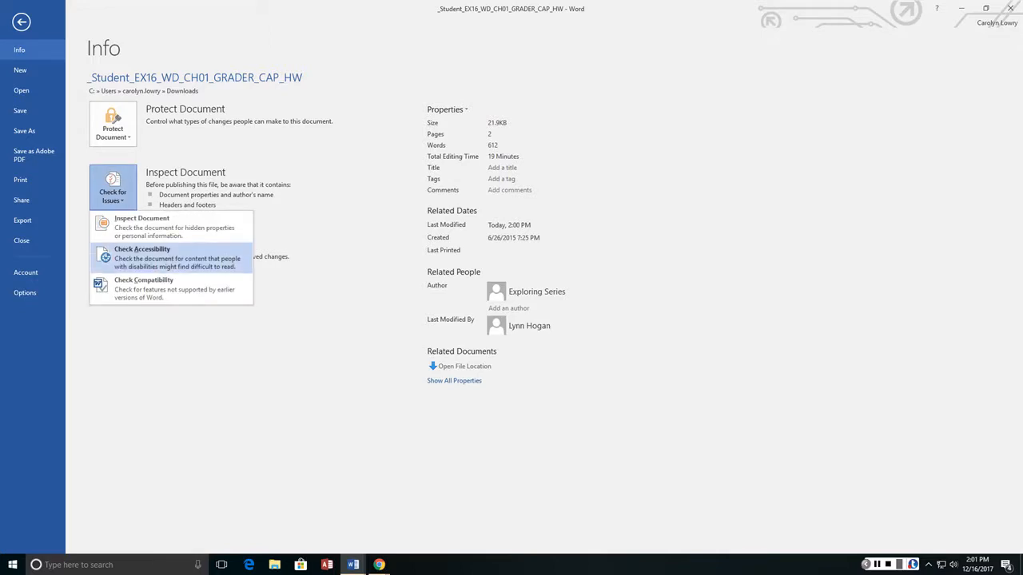
pyautogui.click(144, 285)
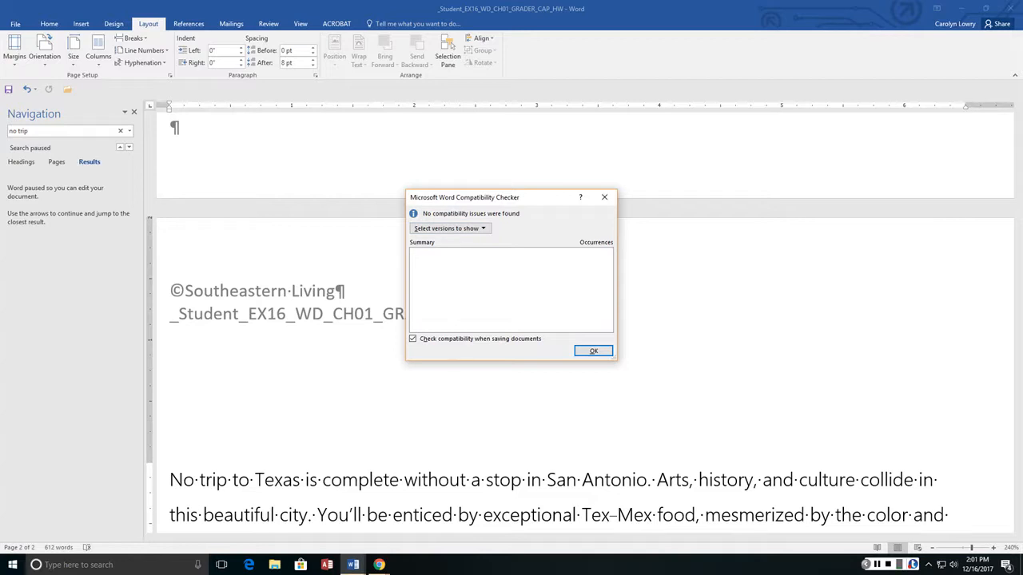
pyautogui.press('Return')
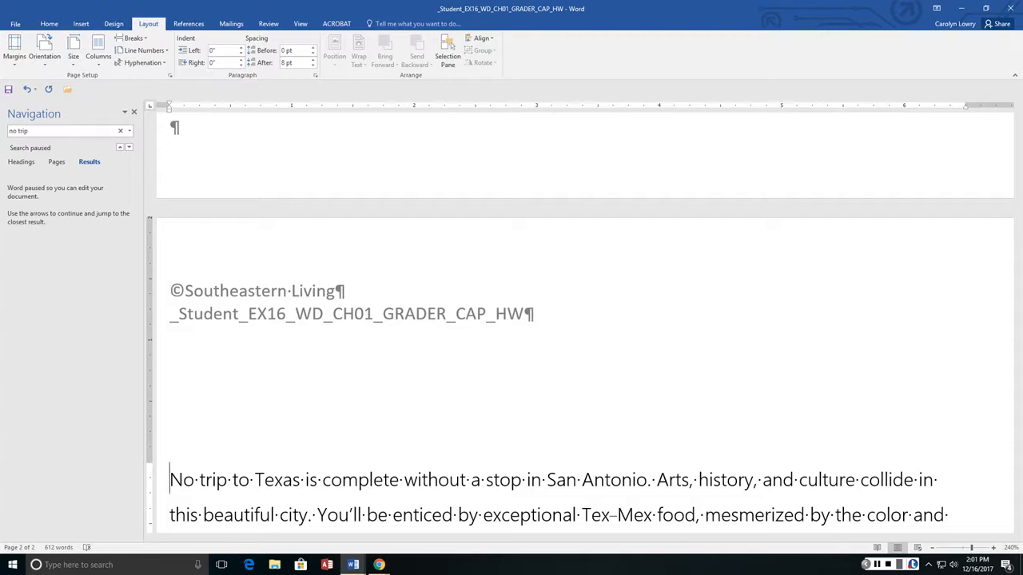
# - Save the file, run the Document Inspector with its default checks, review the whole report and close it without removing anything
pyautogui.click(15, 23)
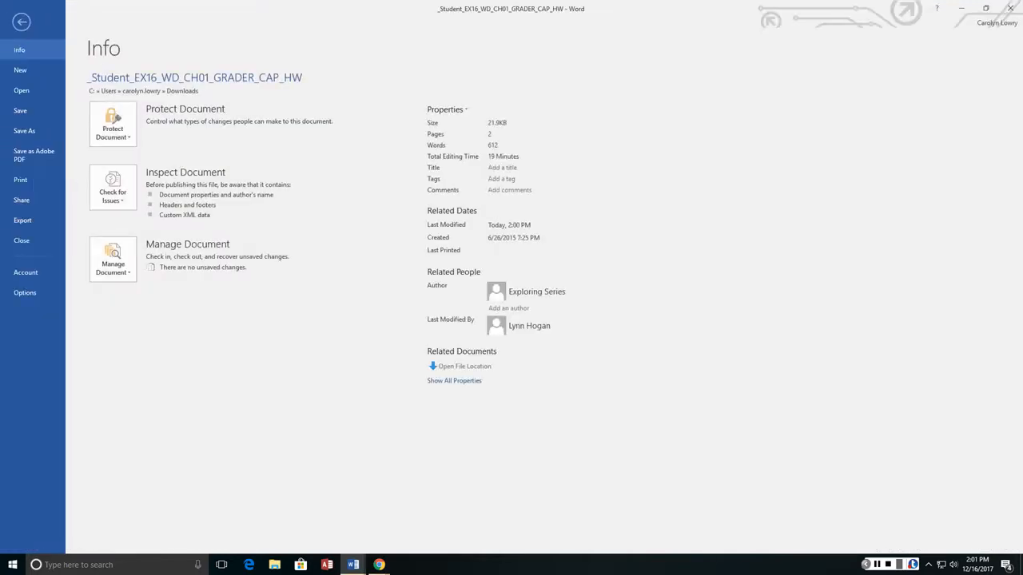
pyautogui.click(113, 192)
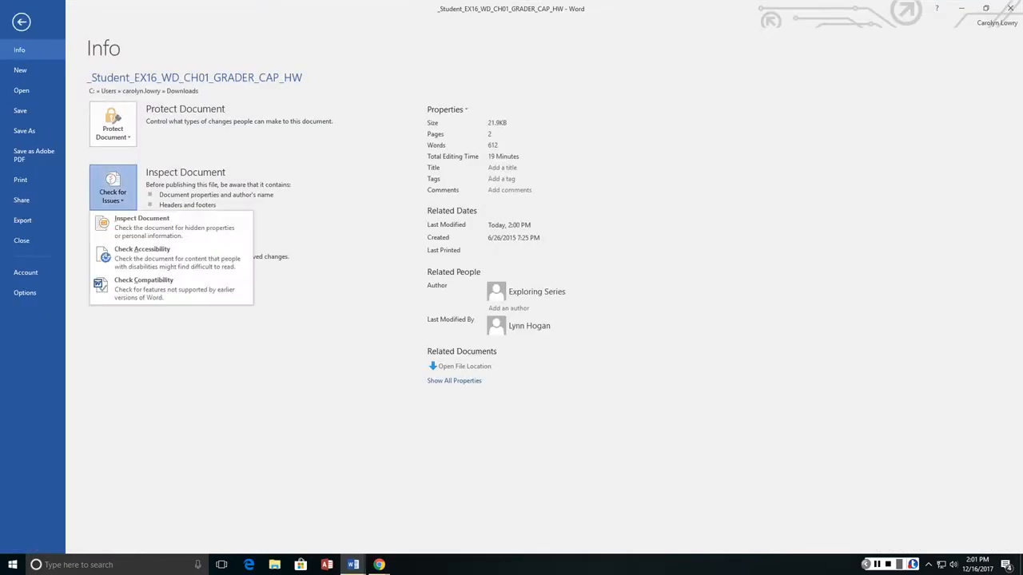
pyautogui.click(142, 225)
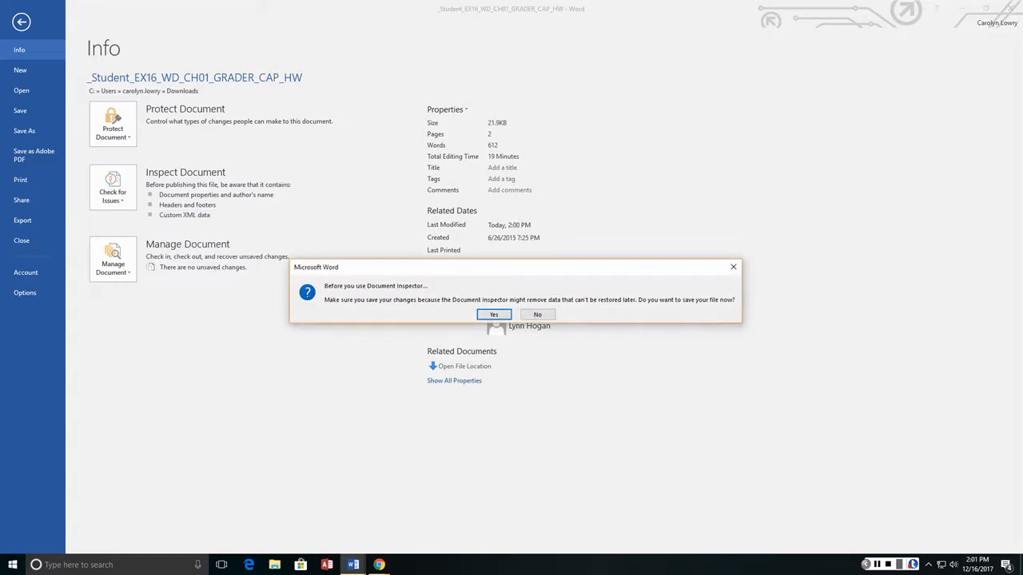
pyautogui.click(494, 314)
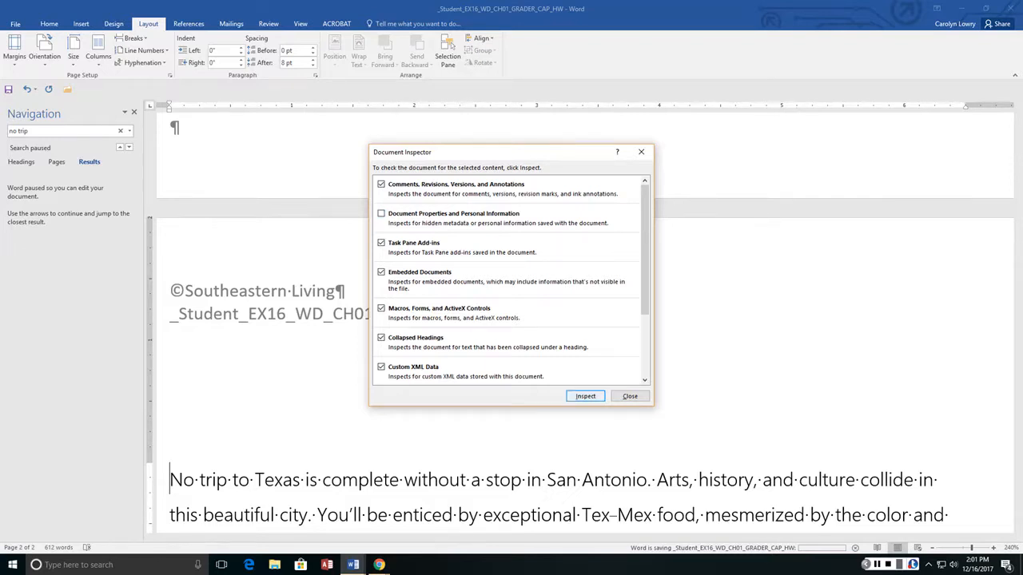
pyautogui.click(585, 396)
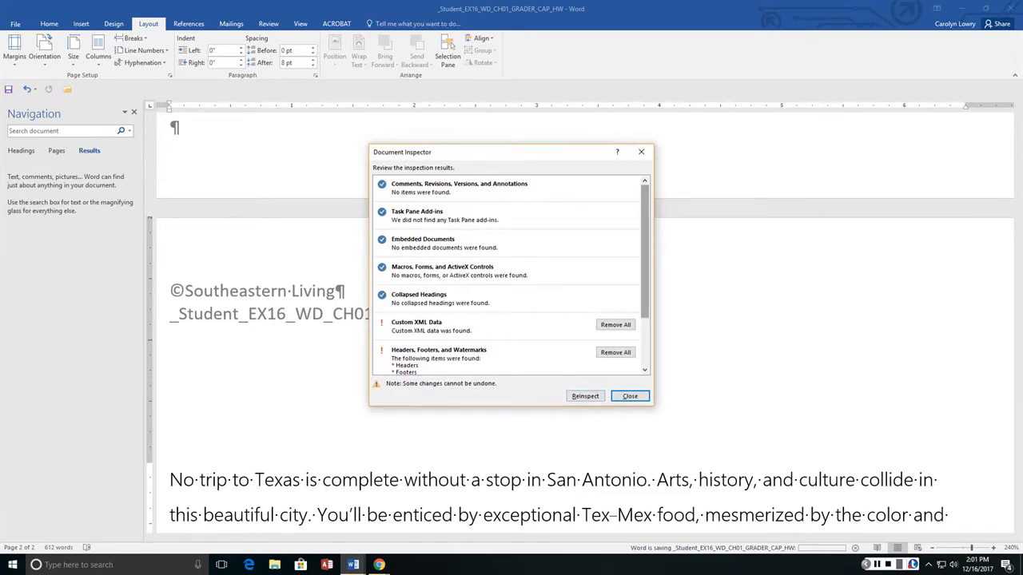
pyautogui.moveTo(645, 268); pyautogui.dragTo(645, 318)
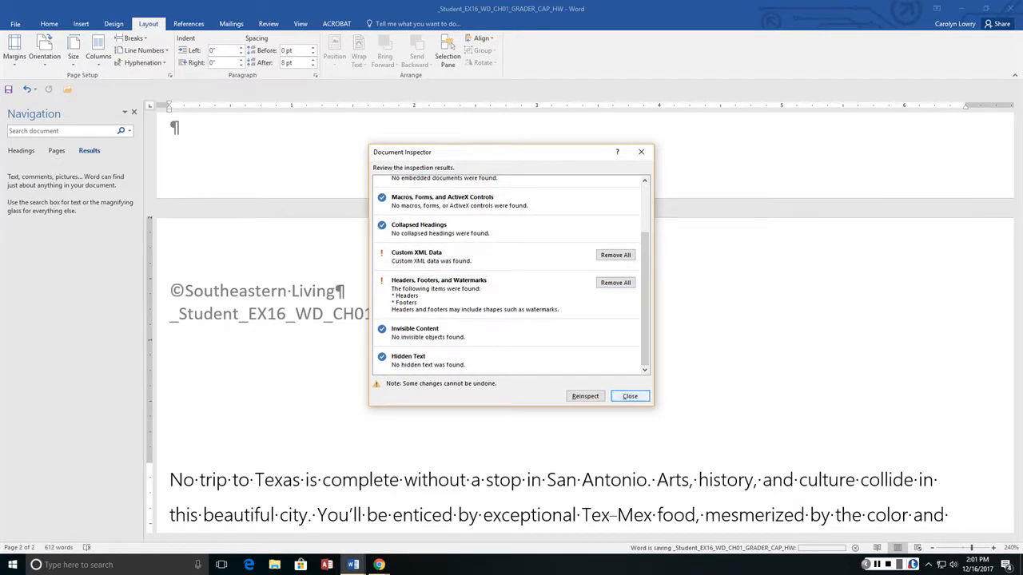
pyautogui.click(630, 397)
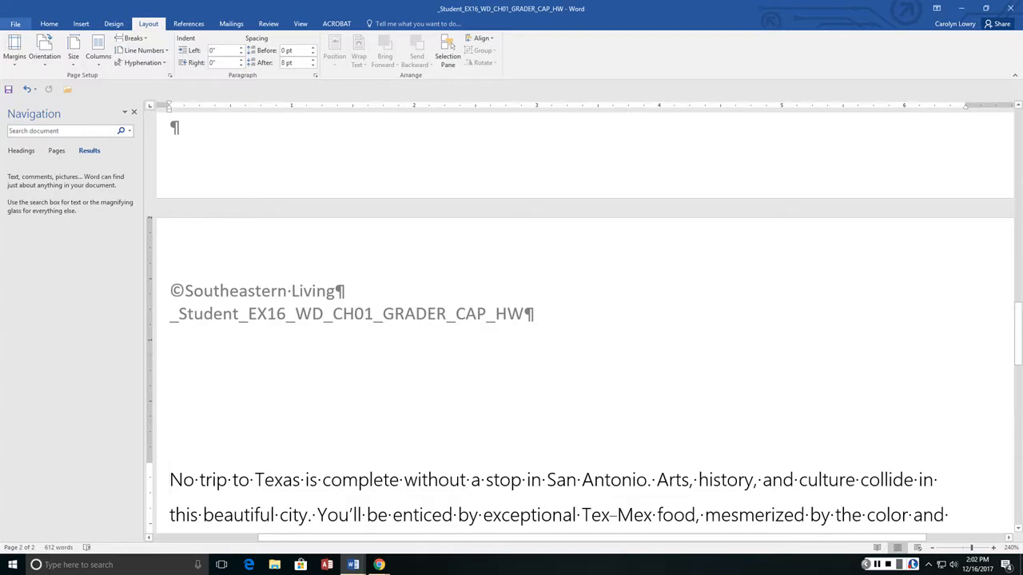
# - Enter the keywords "Travel, Texas, Georgia" in the advanced document properties, and close the document with its changes saved
pyautogui.hotkey('alt', 'f')
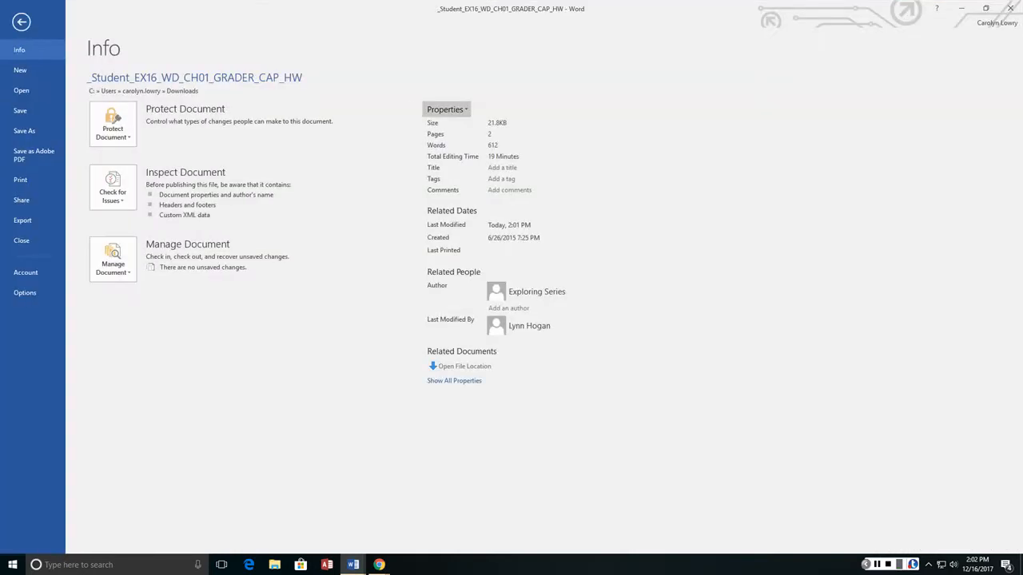
pyautogui.click(446, 110)
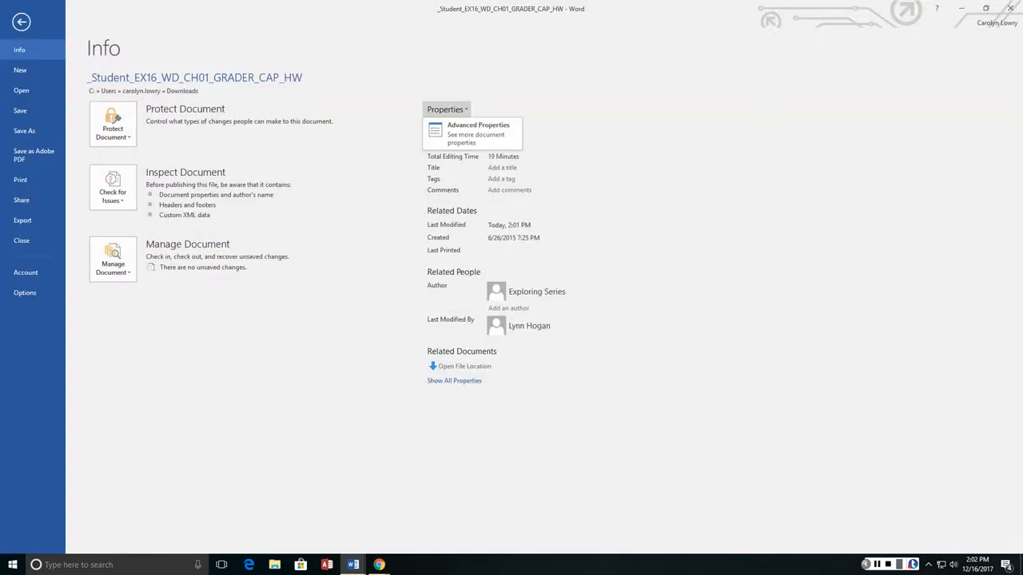
pyautogui.click(476, 132)
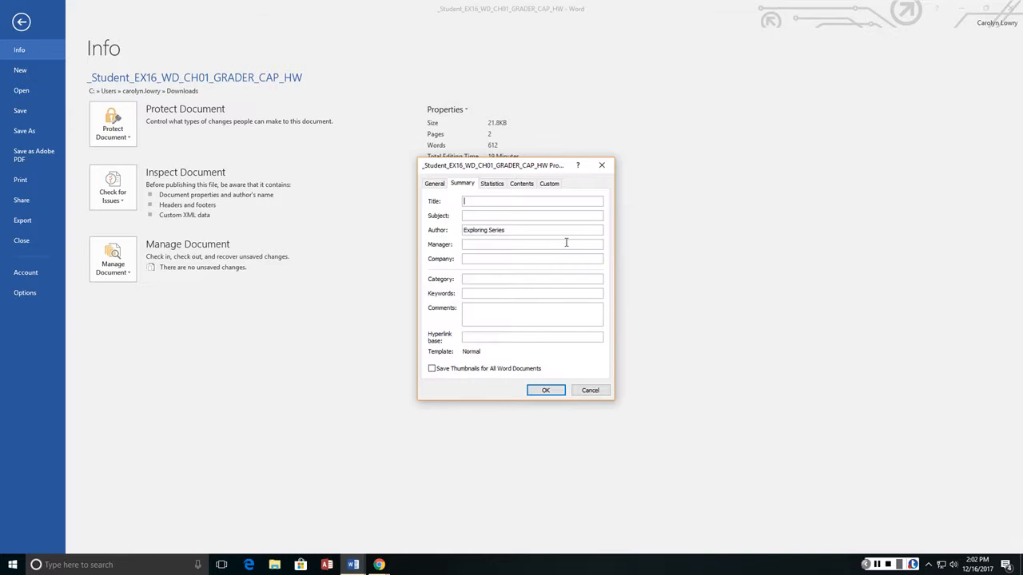
pyautogui.click(473, 294)
pyautogui.write('Travel, Texas, Georgia')
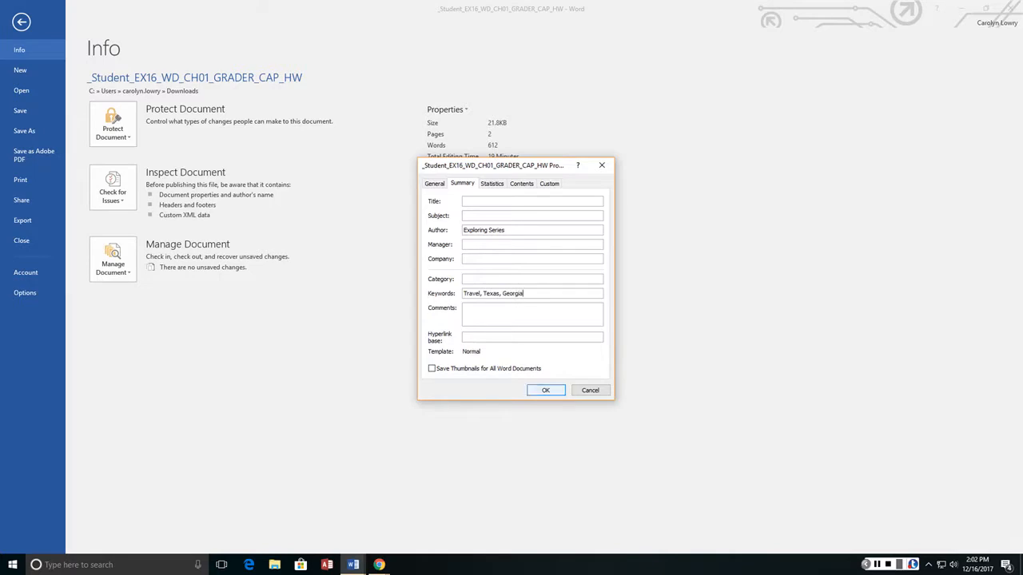
pyautogui.click(545, 390)
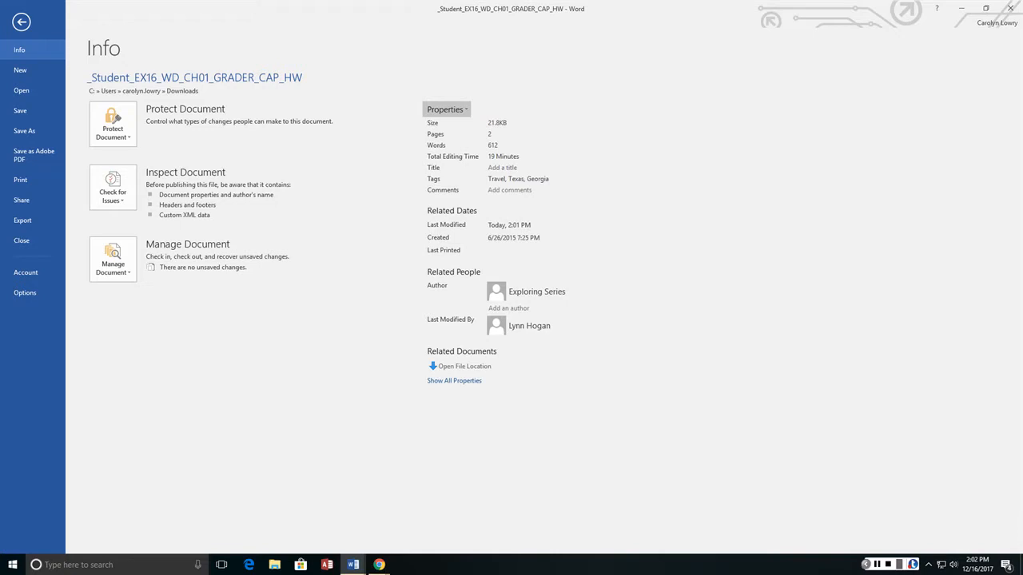
pyautogui.click(1010, 7)
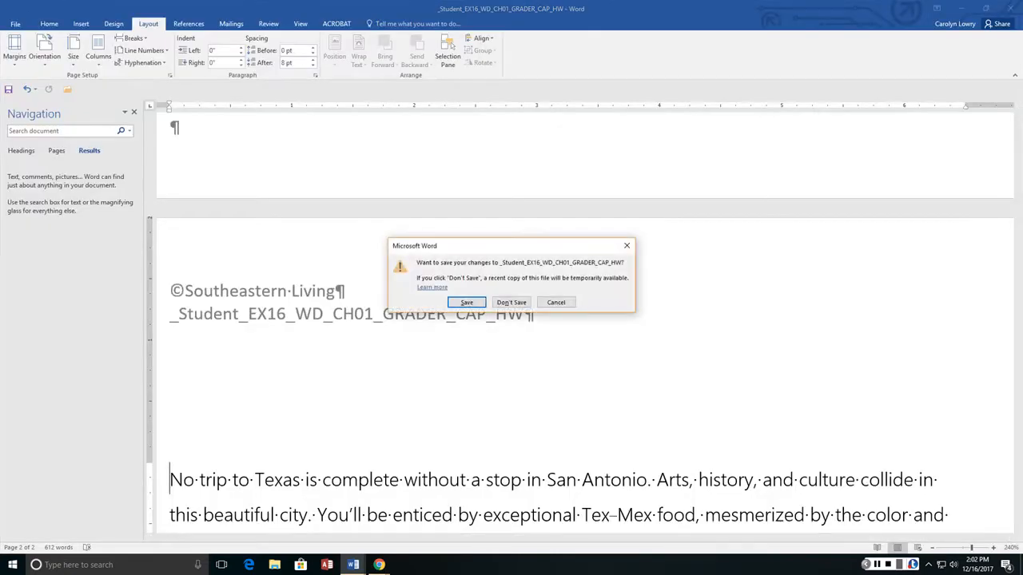
pyautogui.click(466, 302)
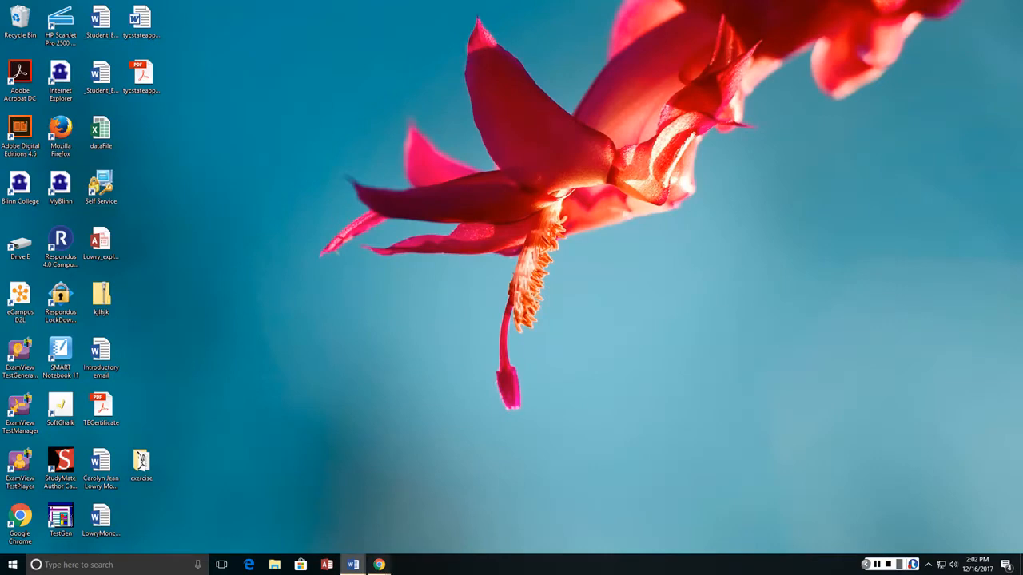
# - Switch to Chrome and choose _Student_EX16_WD_CH01_GRADER_CAP_HW from the Downloads folder as the completed assignment file
pyautogui.moveTo(378, 565)
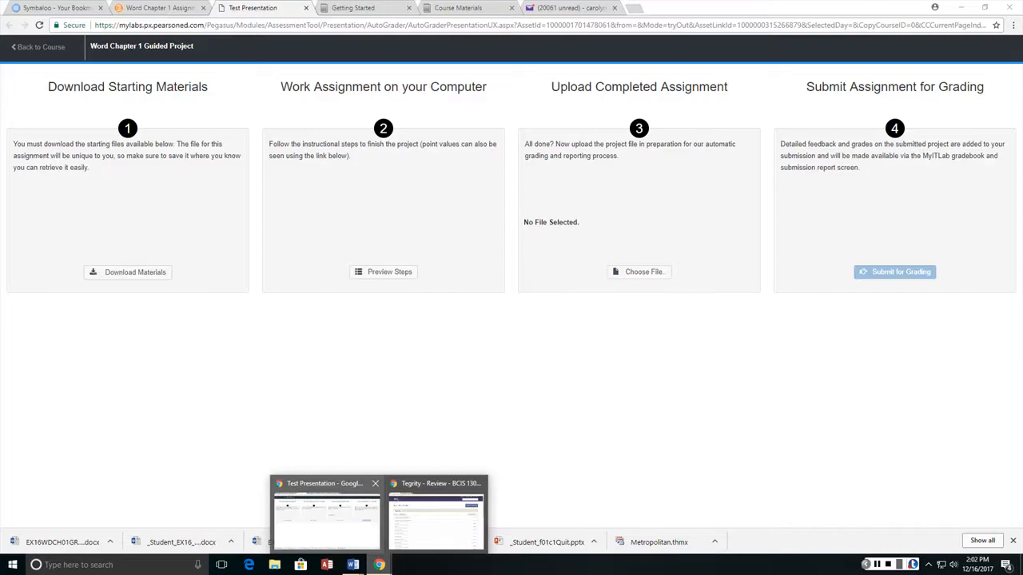
pyautogui.click(327, 520)
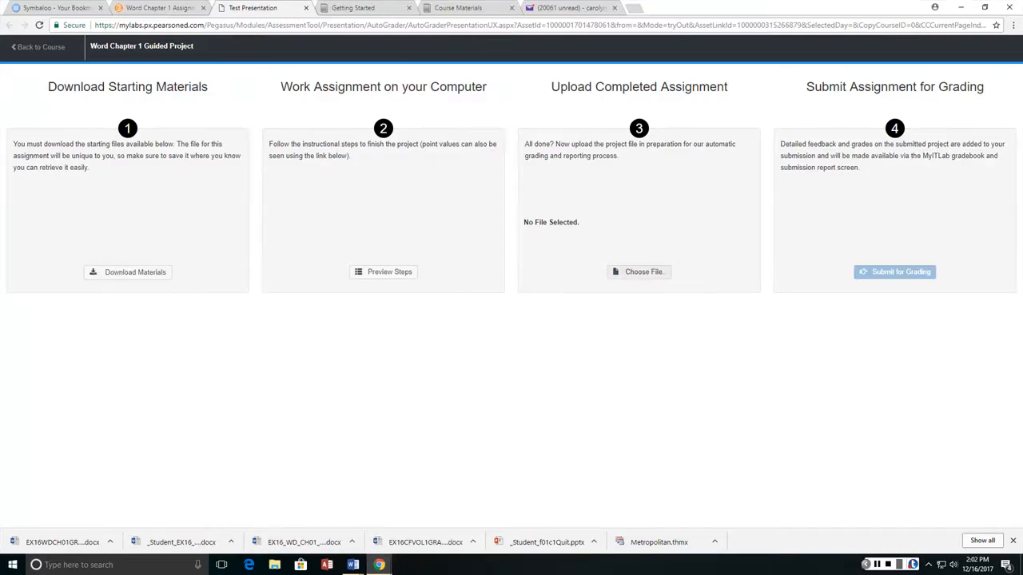
pyautogui.click(640, 272)
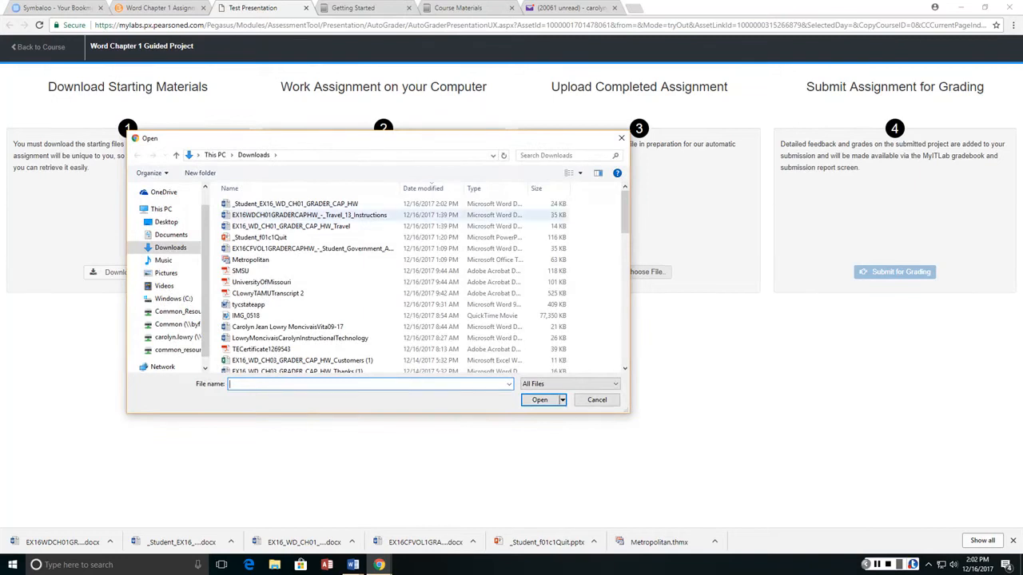
pyautogui.click(431, 188)
pyautogui.click(432, 188)
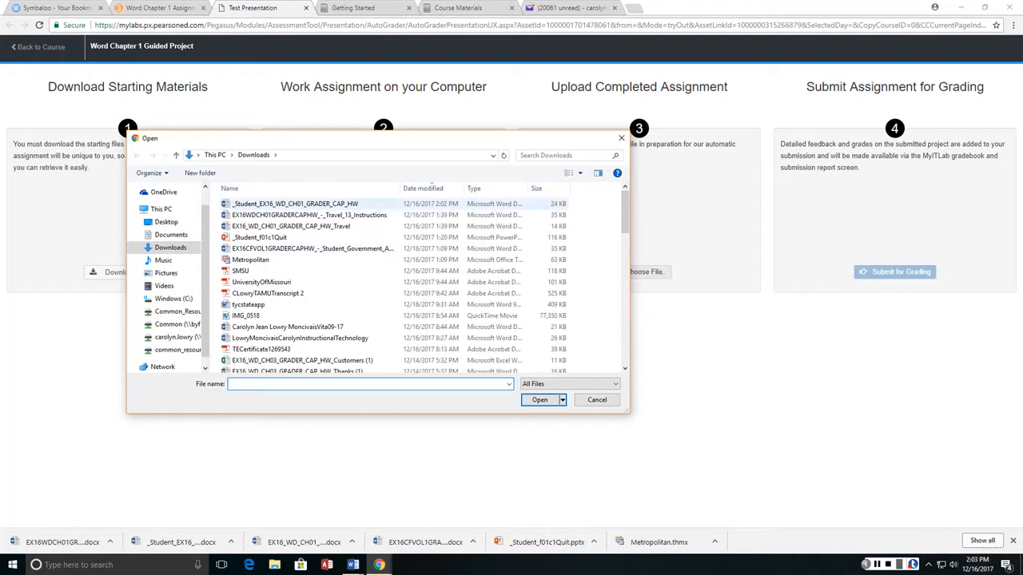
pyautogui.doubleClick(295, 204)
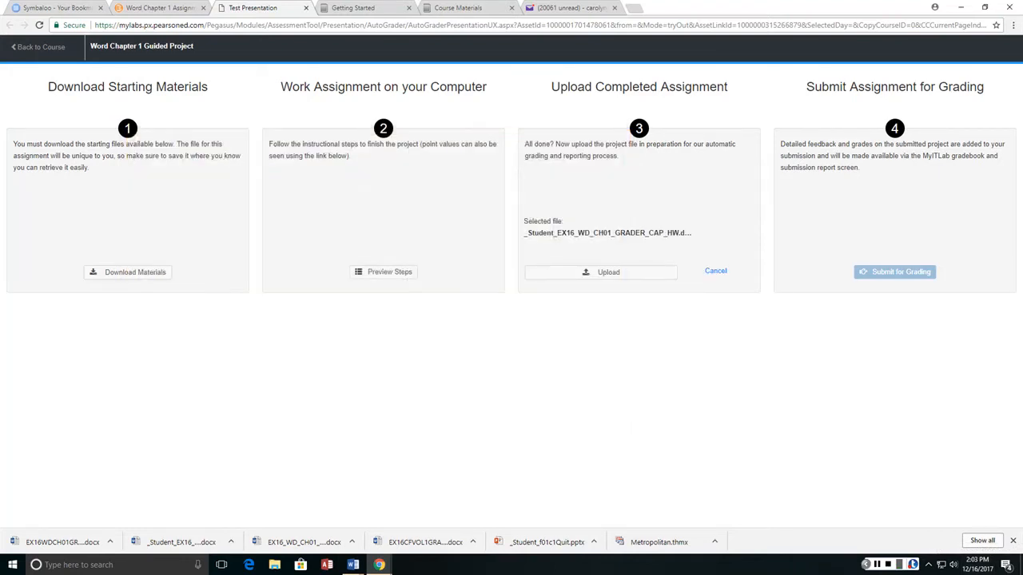
# - Upload the chosen file and submit it for grading, closing the assignment
pyautogui.click(608, 272)
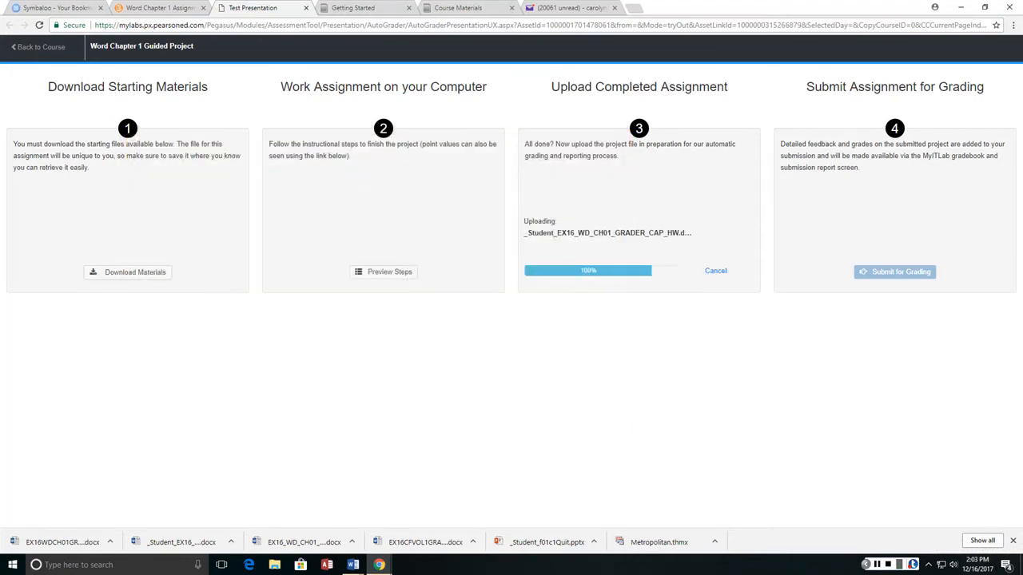
pyautogui.click(895, 271)
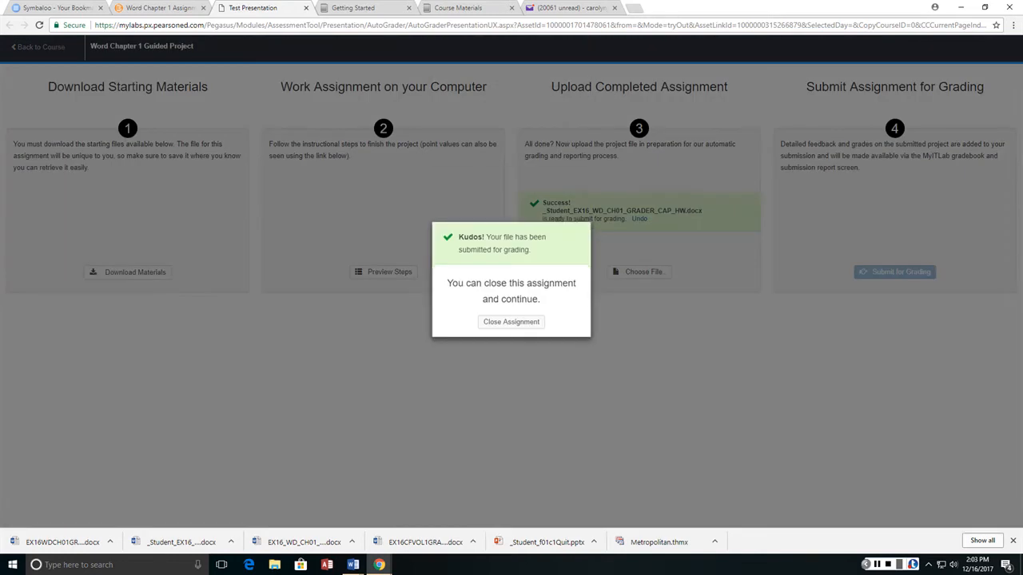
pyautogui.click(512, 323)
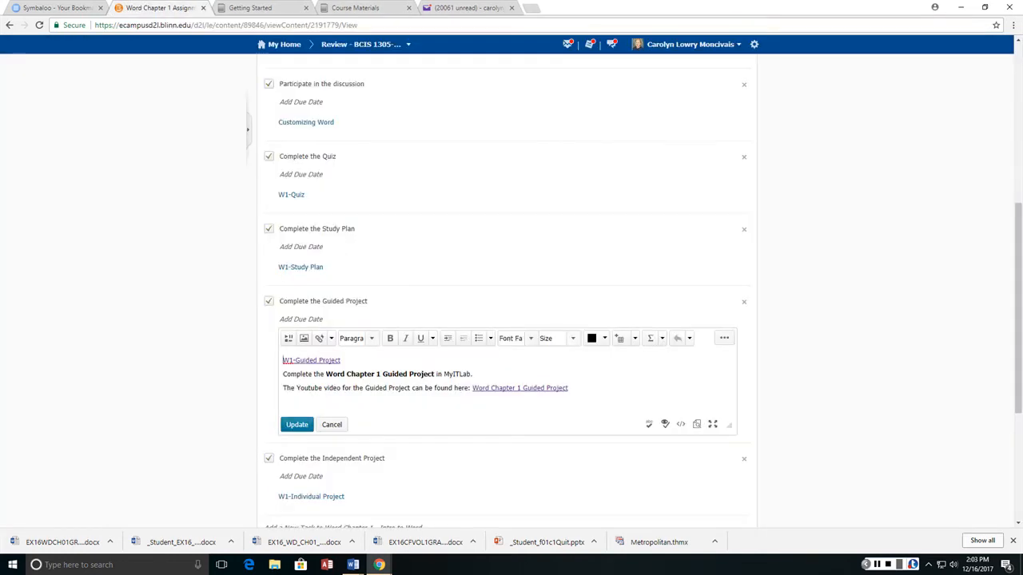